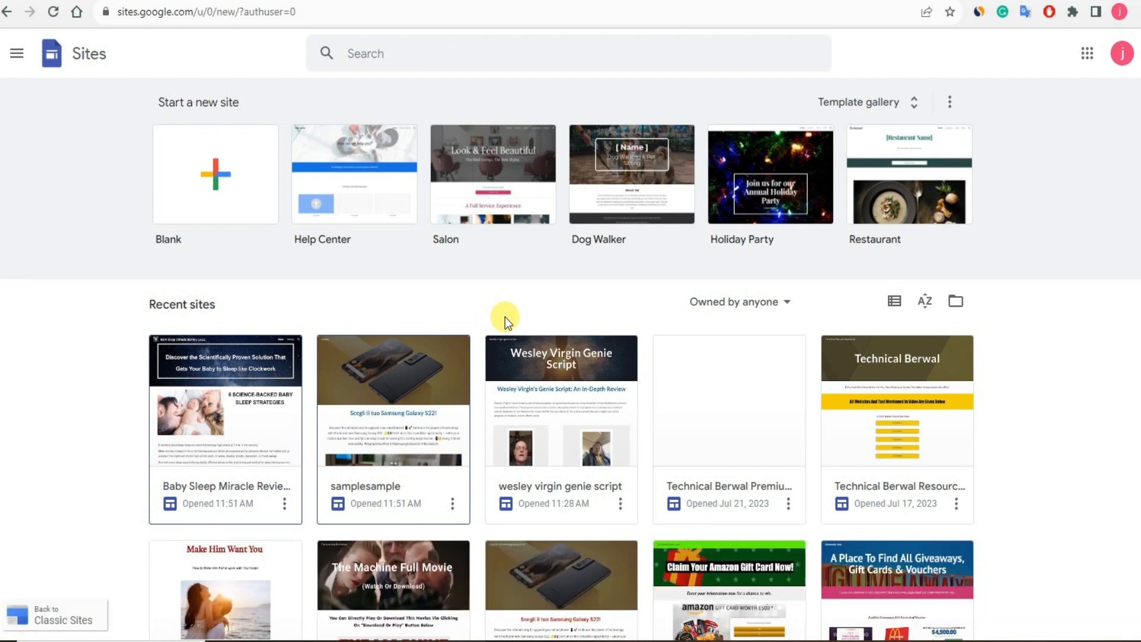
Browse the recent sites and open the Baby Sleep Miracle Review site for editing.
{"action": "scroll", "coordinate": [472, 330], "scroll_direction": "down", "scroll_amount": 6}
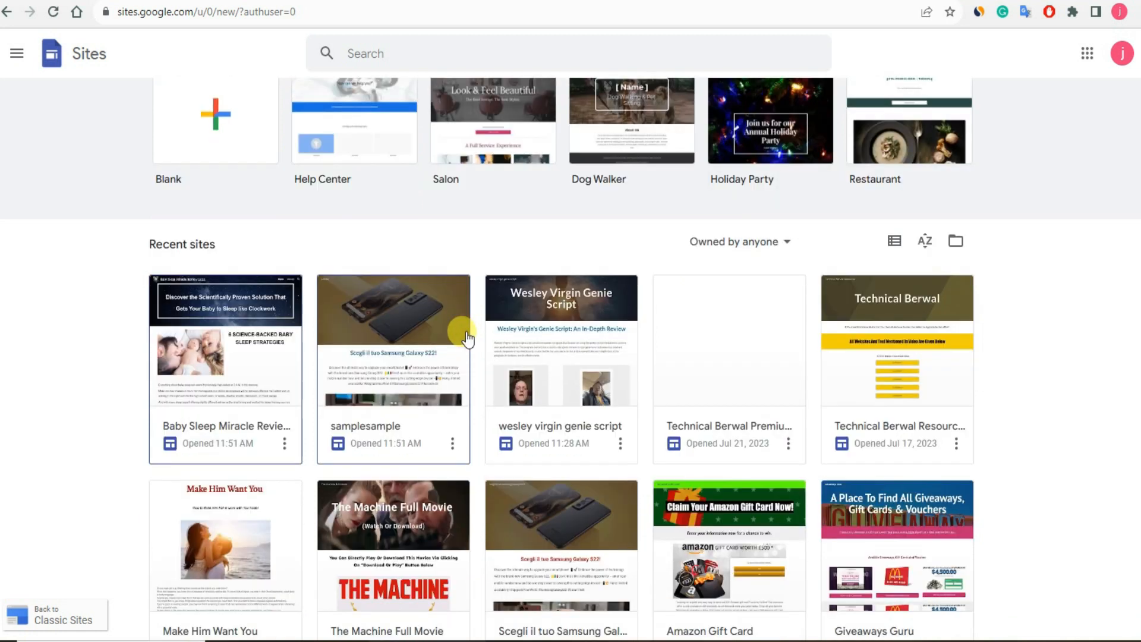
{"action": "scroll", "coordinate": [468, 338], "scroll_direction": "down", "scroll_amount": 3}
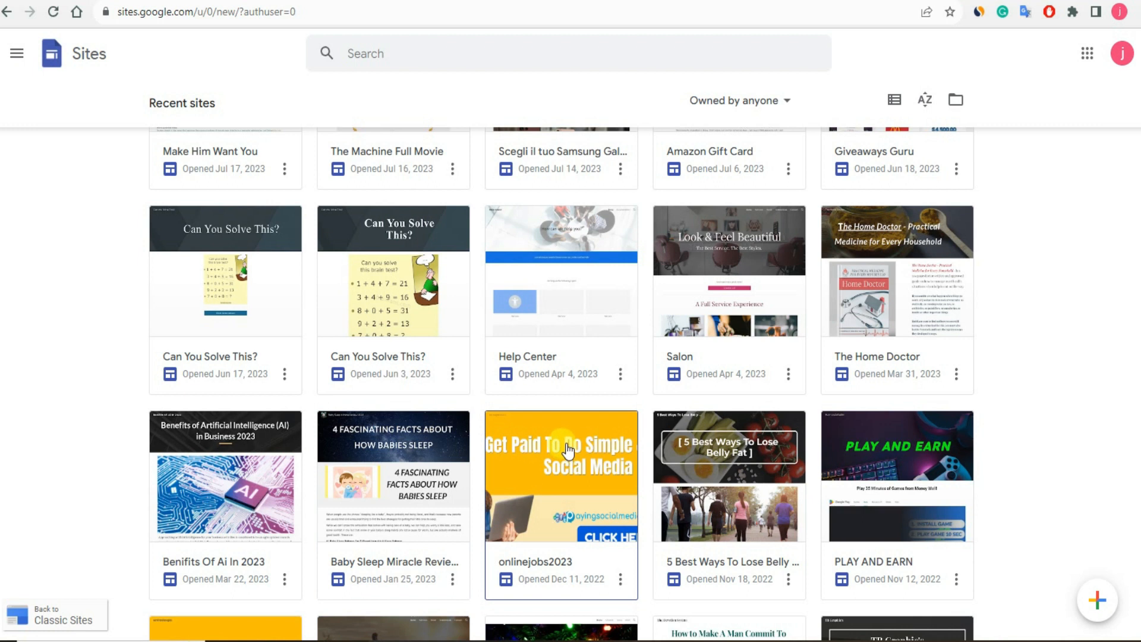
{"action": "scroll", "coordinate": [511, 440], "scroll_direction": "down", "scroll_amount": 2}
{"action": "scroll", "coordinate": [510, 438], "scroll_direction": "up", "scroll_amount": 1}
{"action": "scroll", "coordinate": [506, 431], "scroll_direction": "up", "scroll_amount": 7}
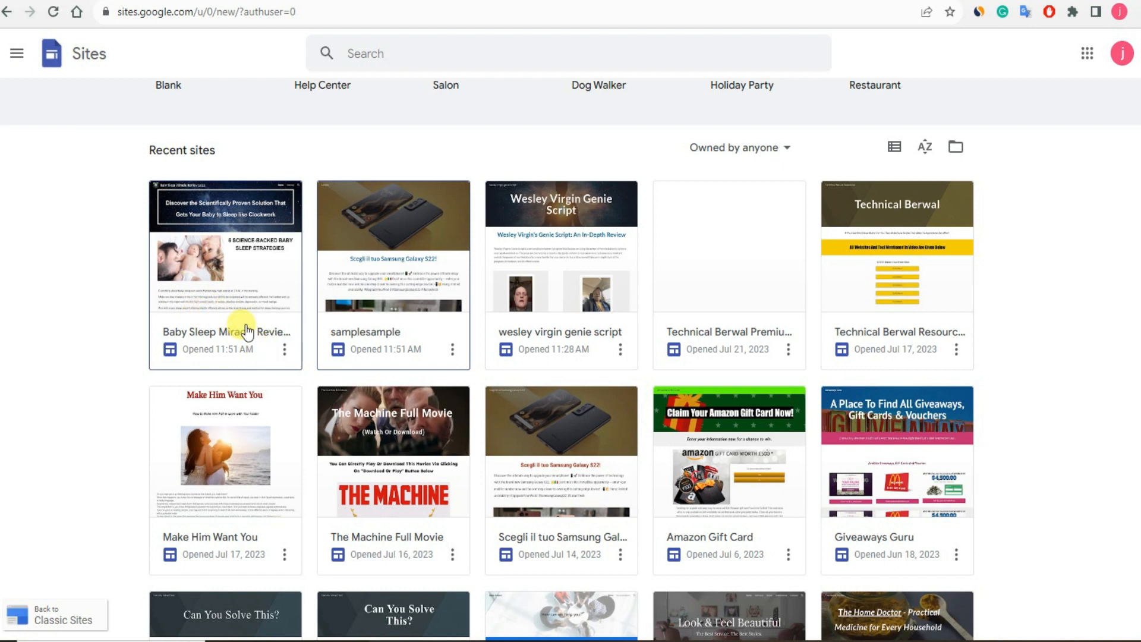
{"action": "left_click", "coordinate": [247, 92]}
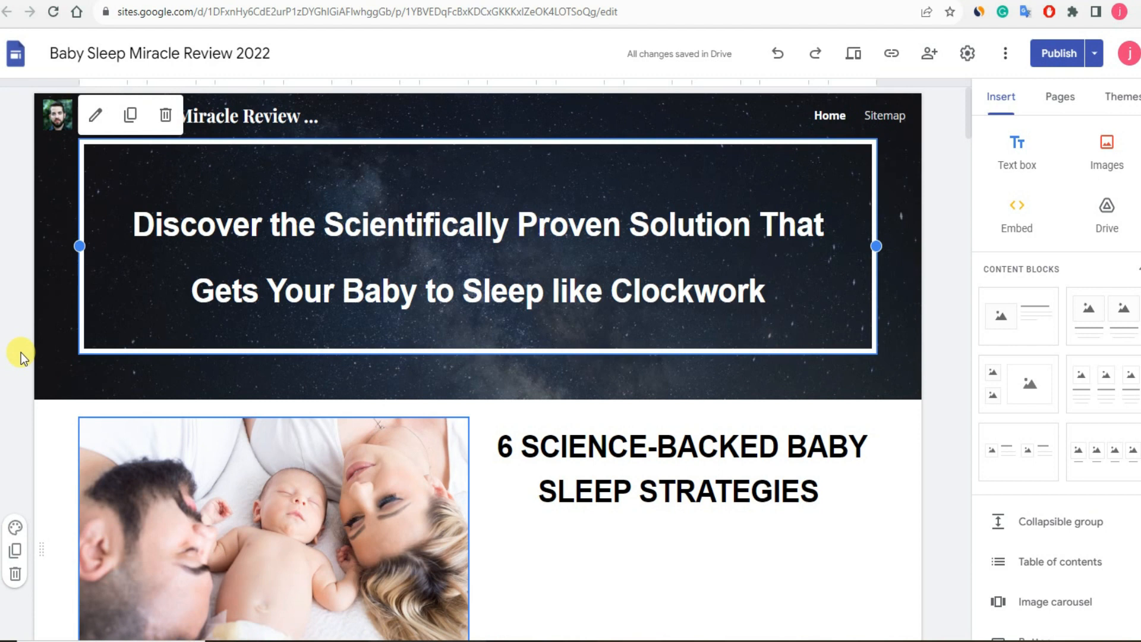
Examine the Baby Sleep Miracle Review page from its header through the sleep strategies, embedded video and affiliate links.
{"action": "scroll", "coordinate": [599, 475], "scroll_direction": "down", "scroll_amount": 2}
{"action": "scroll", "coordinate": [554, 373], "scroll_direction": "down", "scroll_amount": 15}
{"action": "scroll", "coordinate": [554, 373], "scroll_direction": "down", "scroll_amount": 17}
{"action": "scroll", "coordinate": [554, 373], "scroll_direction": "down", "scroll_amount": 18}
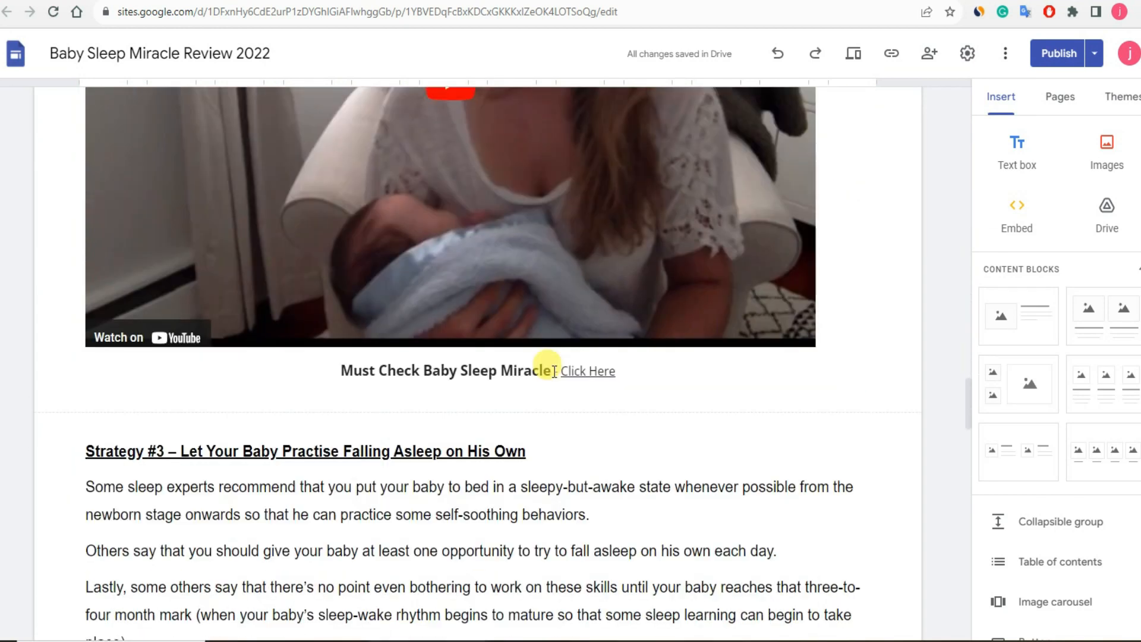
{"action": "scroll", "coordinate": [554, 373], "scroll_direction": "down", "scroll_amount": 18}
{"action": "scroll", "coordinate": [554, 373], "scroll_direction": "down", "scroll_amount": 16}
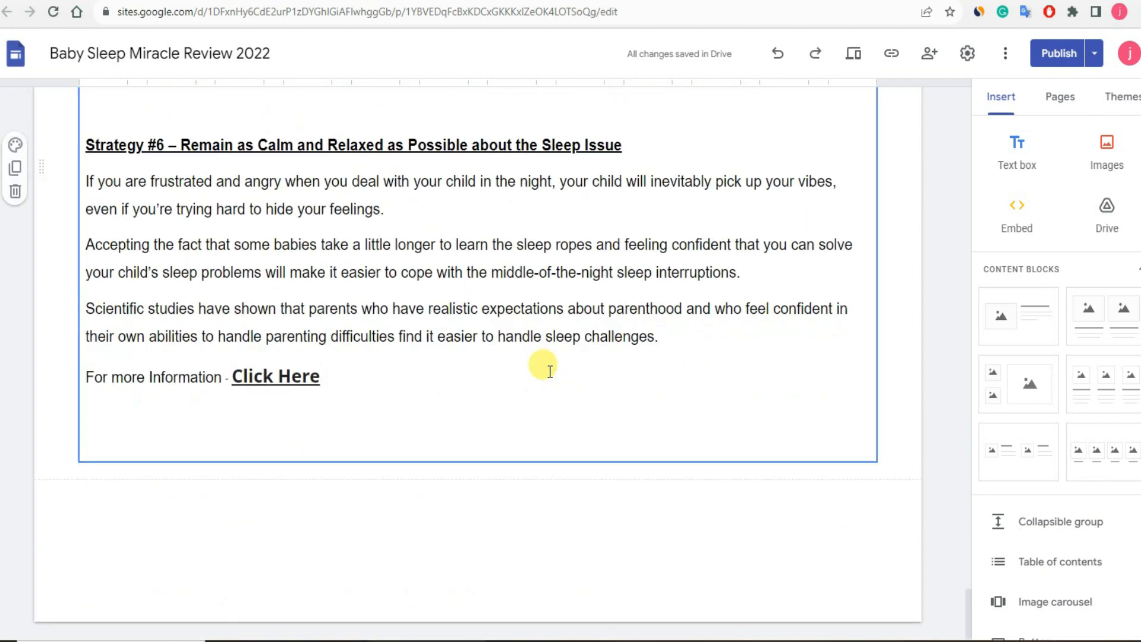
{"action": "scroll", "coordinate": [550, 372], "scroll_direction": "up", "scroll_amount": 18}
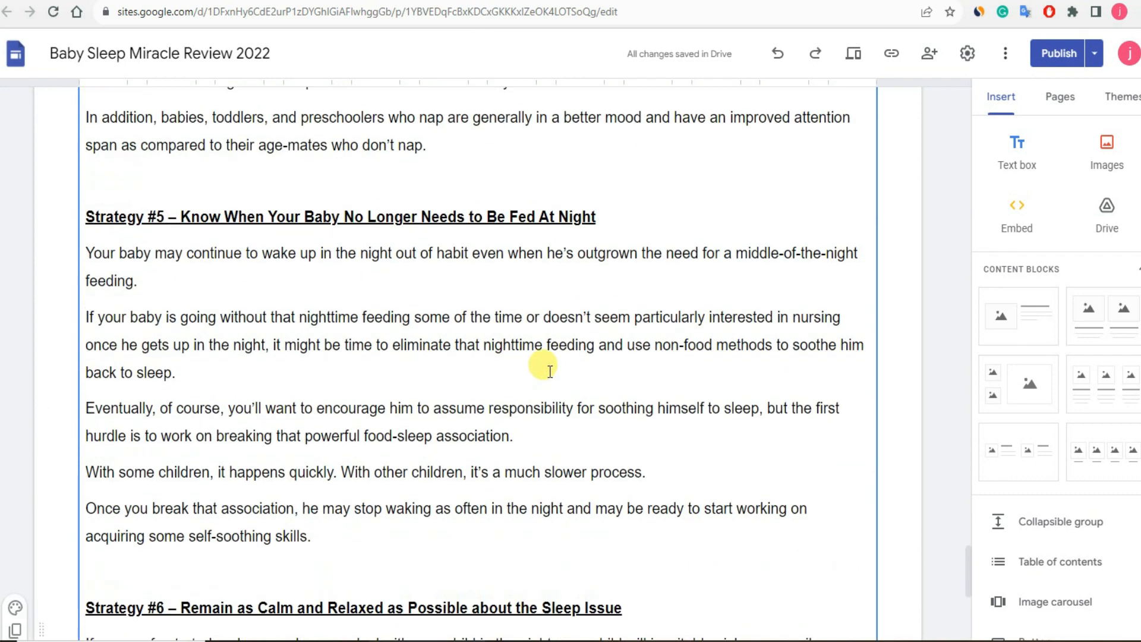
{"action": "scroll", "coordinate": [550, 372], "scroll_direction": "up", "scroll_amount": 15}
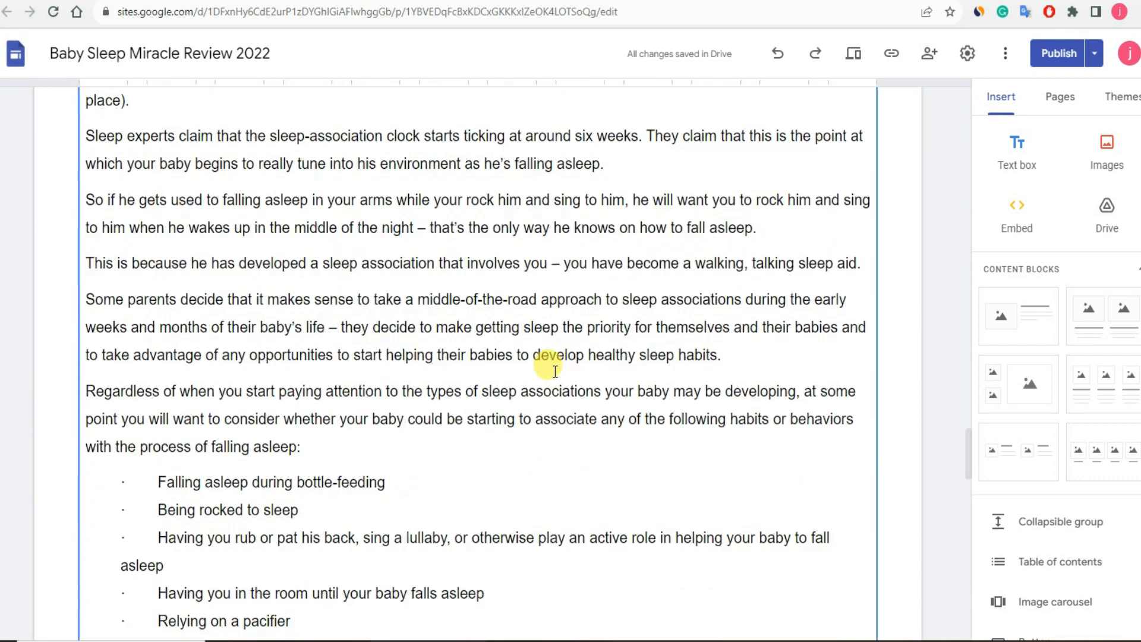
{"action": "scroll", "coordinate": [555, 371], "scroll_direction": "up", "scroll_amount": 10}
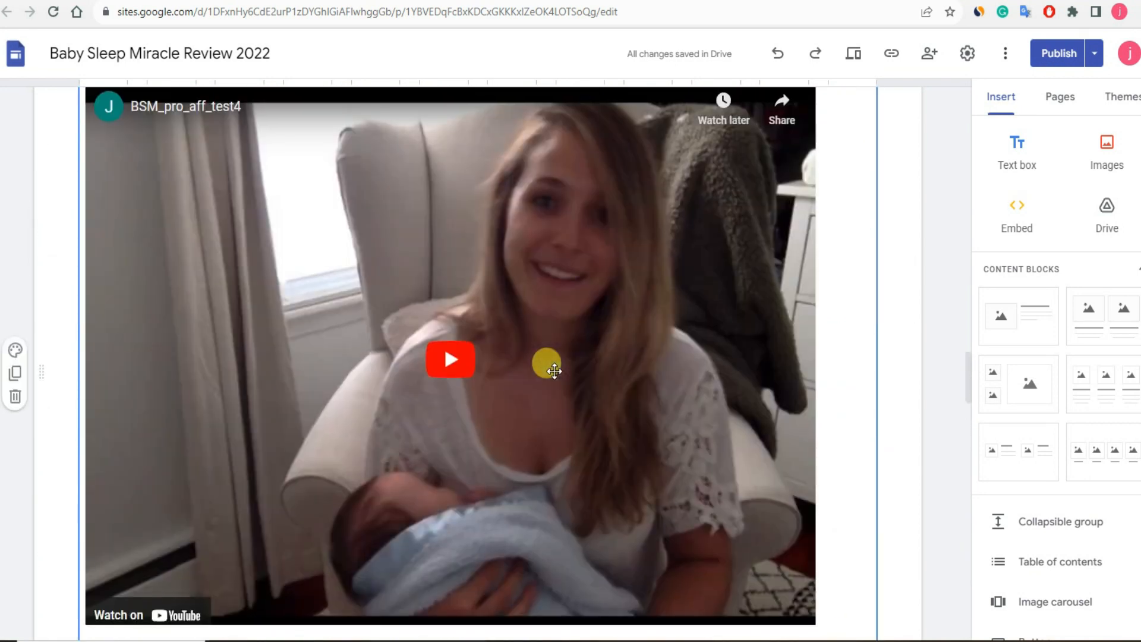
{"action": "scroll", "coordinate": [554, 369], "scroll_direction": "up", "scroll_amount": 7}
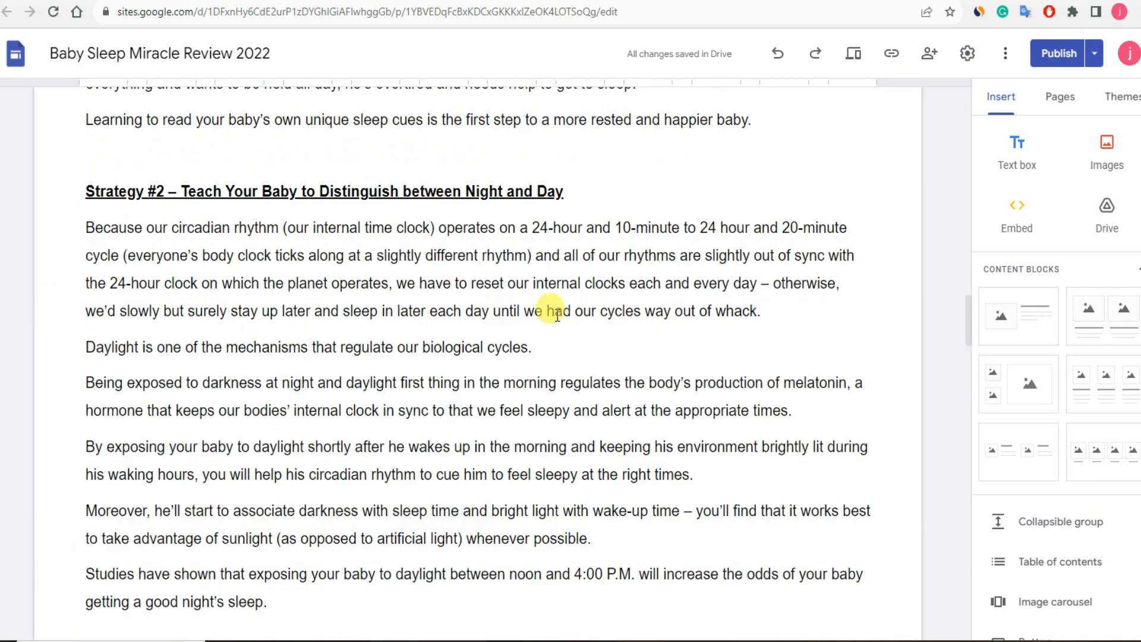
{"action": "scroll", "coordinate": [557, 314], "scroll_direction": "up", "scroll_amount": 10}
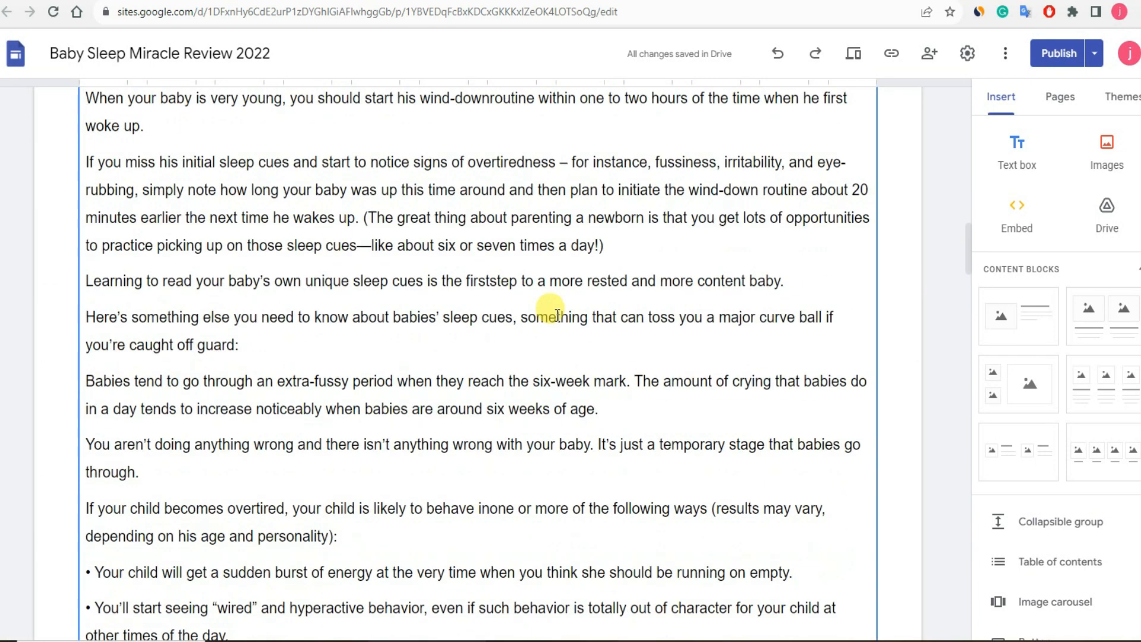
{"action": "scroll", "coordinate": [562, 314], "scroll_direction": "up", "scroll_amount": 10}
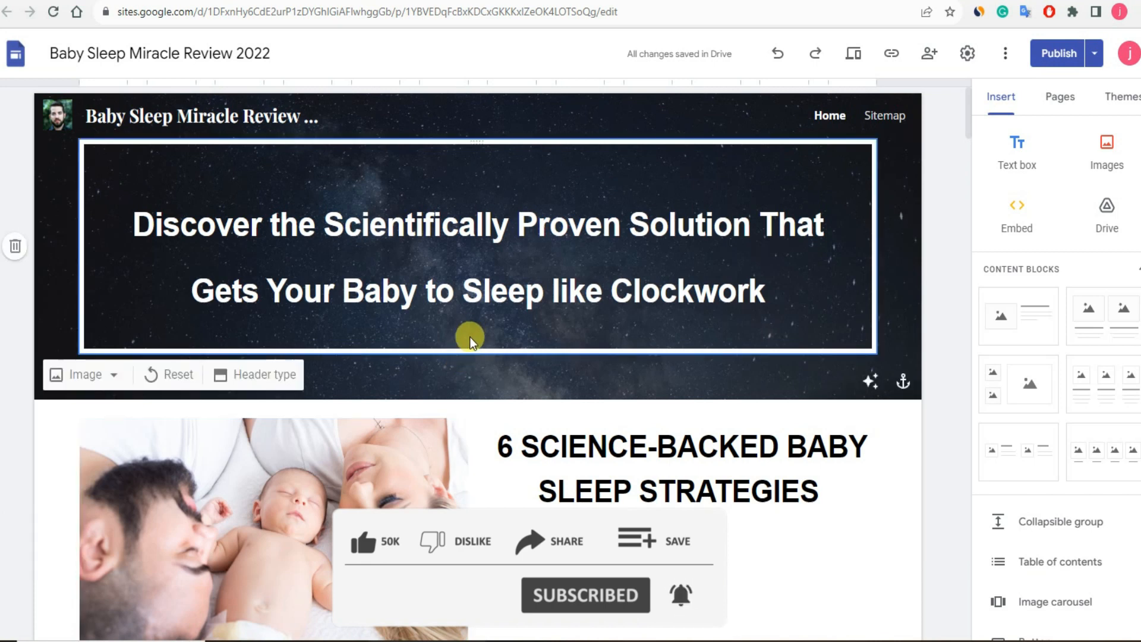
{"action": "scroll", "coordinate": [502, 417], "scroll_direction": "down", "scroll_amount": 15}
{"action": "scroll", "coordinate": [510, 423], "scroll_direction": "down", "scroll_amount": 20}
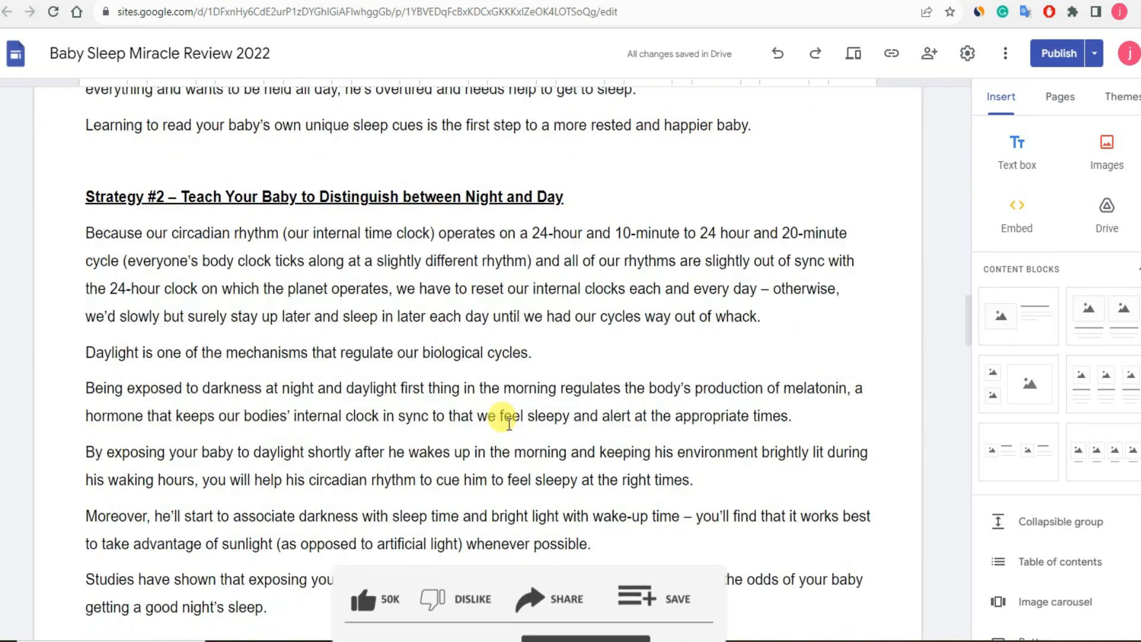
{"action": "scroll", "coordinate": [511, 425], "scroll_direction": "down", "scroll_amount": 20}
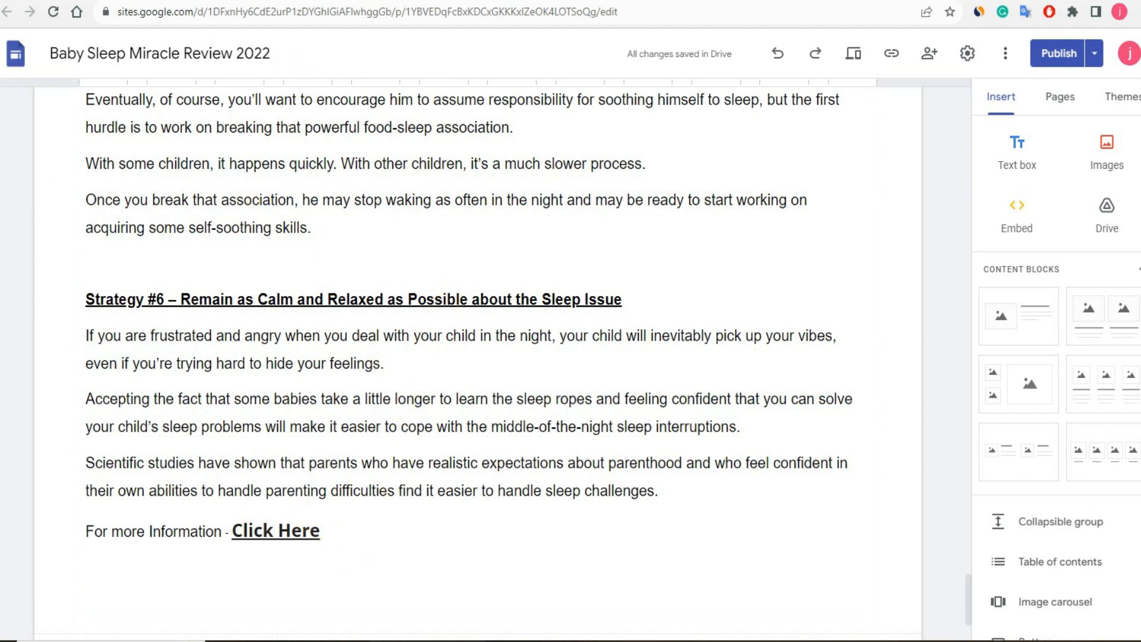
Return to the Google Sites home page and switch from there to Google Forms.
{"action": "left_click", "coordinate": [224, 1]}
{"action": "scroll", "coordinate": [342, 274], "scroll_direction": "up", "scroll_amount": 3}
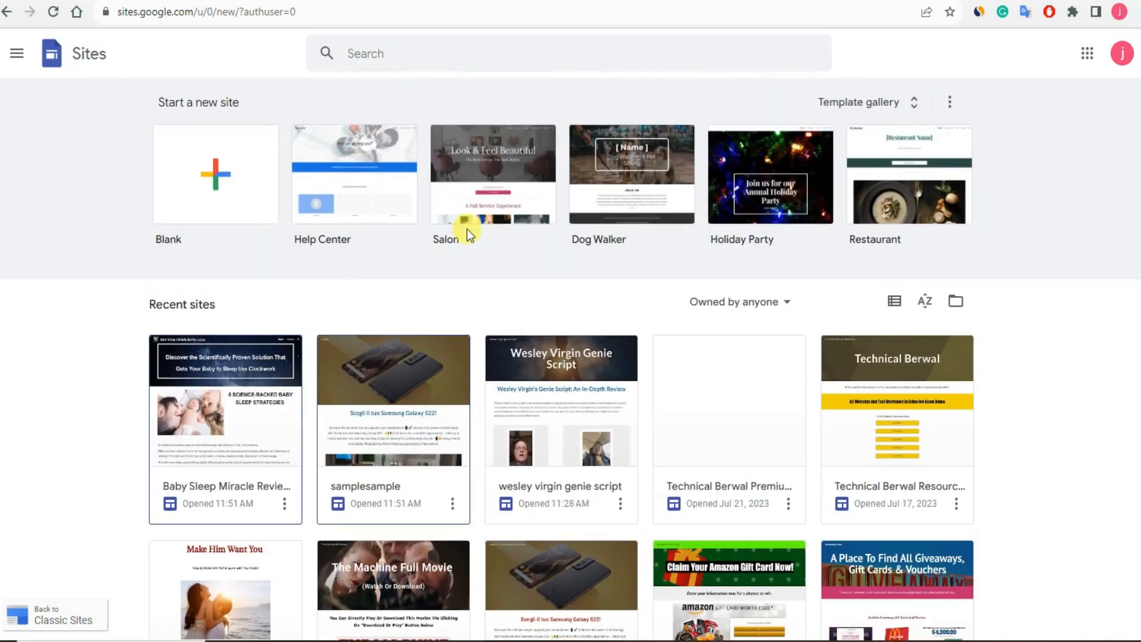
{"action": "left_click", "coordinate": [17, 59]}
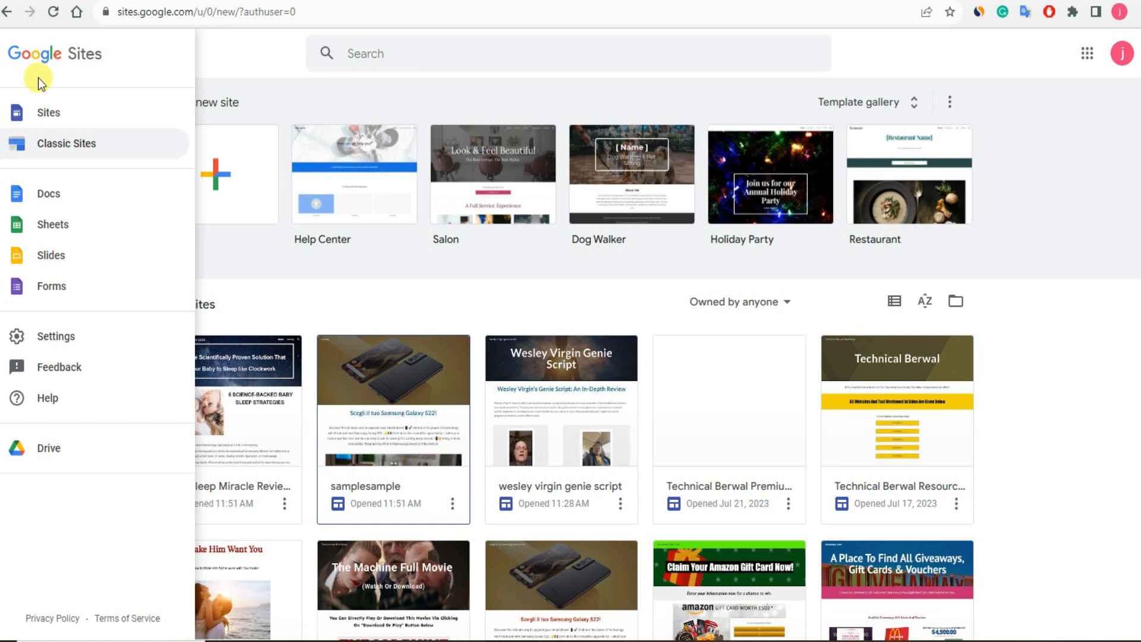
{"action": "left_click", "coordinate": [73, 290]}
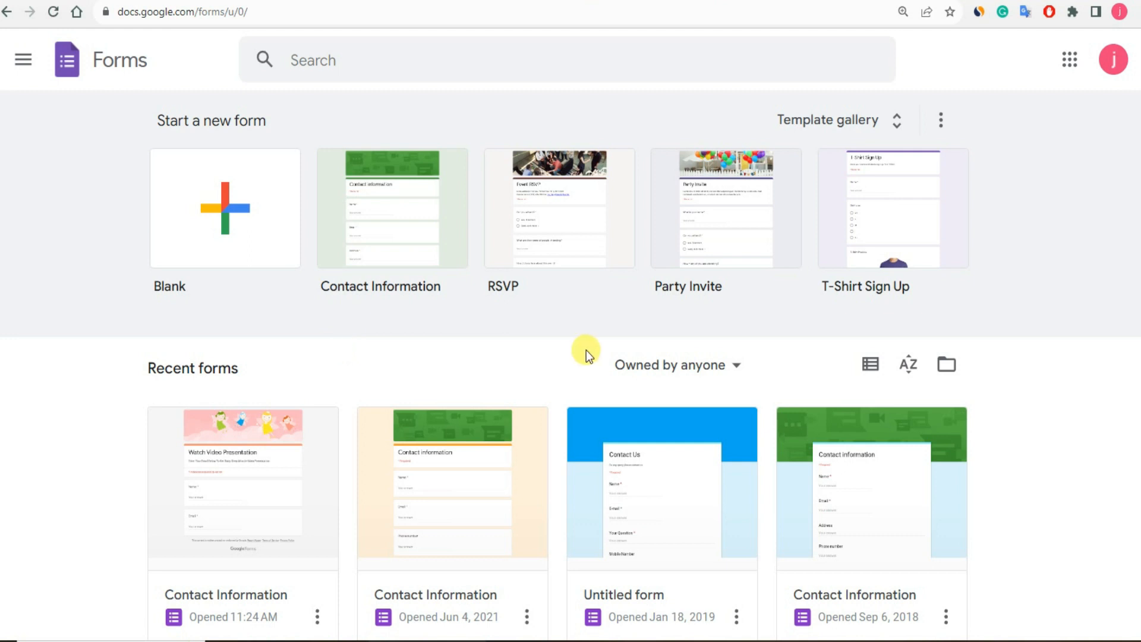
Browse the full form template gallery and create a form from the Contact Information template.
{"action": "left_click", "coordinate": [861, 119]}
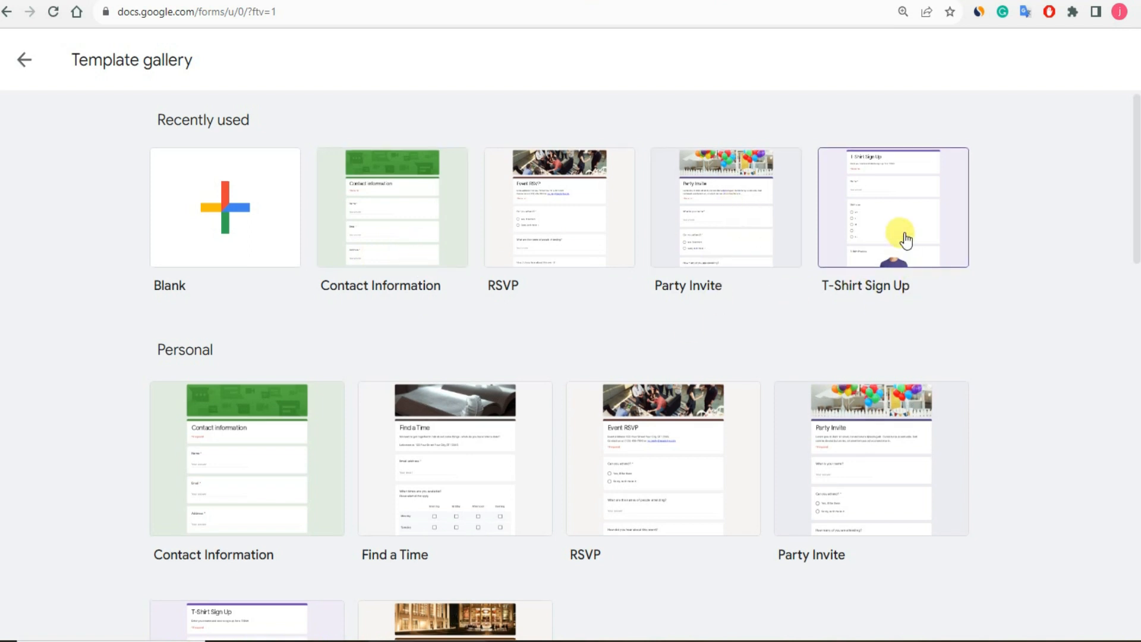
{"action": "scroll", "coordinate": [892, 292], "scroll_direction": "down", "scroll_amount": 3}
{"action": "scroll", "coordinate": [416, 410], "scroll_direction": "down", "scroll_amount": 3}
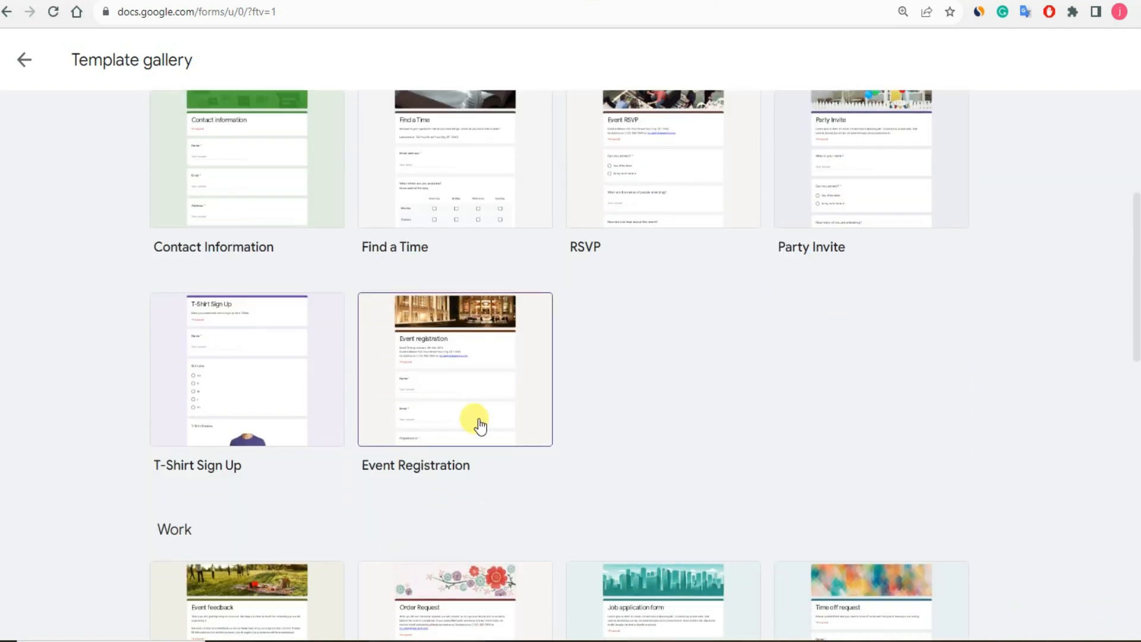
{"action": "scroll", "coordinate": [713, 280], "scroll_direction": "up", "scroll_amount": 6}
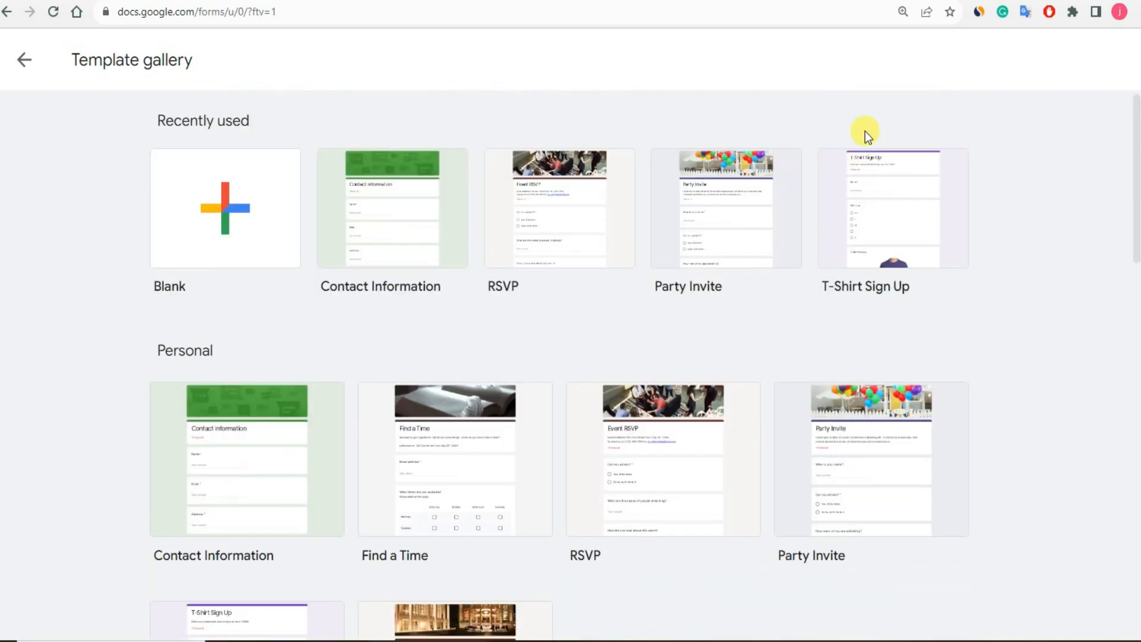
{"action": "scroll", "coordinate": [386, 309], "scroll_direction": "down", "scroll_amount": 6}
{"action": "scroll", "coordinate": [439, 322], "scroll_direction": "down", "scroll_amount": 10}
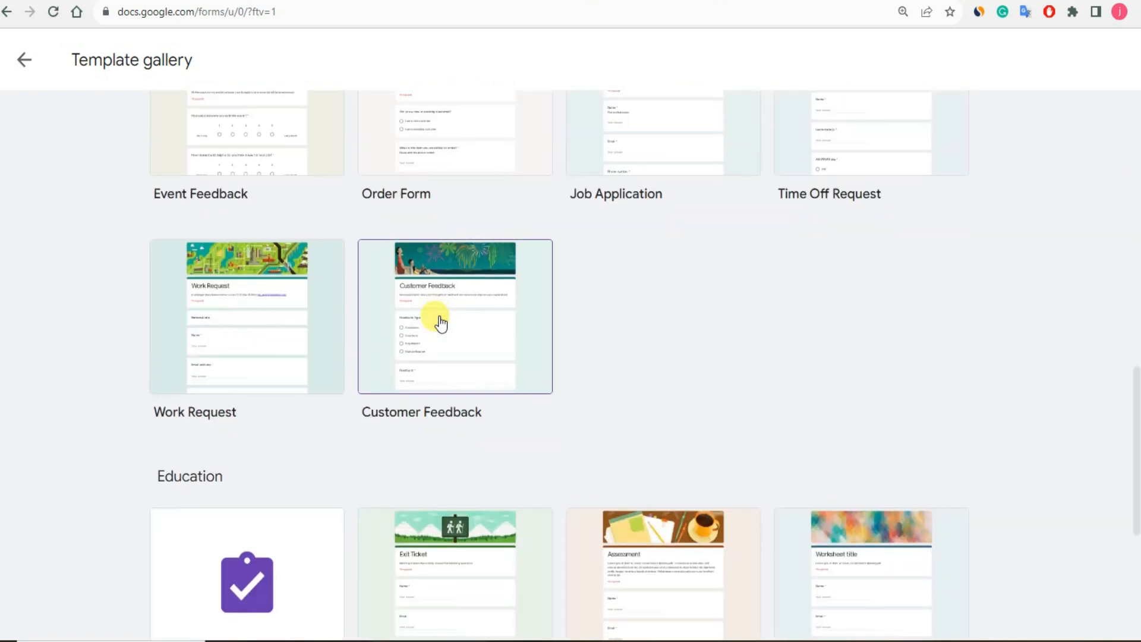
{"action": "scroll", "coordinate": [334, 296], "scroll_direction": "up", "scroll_amount": 15}
{"action": "scroll", "coordinate": [345, 258], "scroll_direction": "up", "scroll_amount": 2}
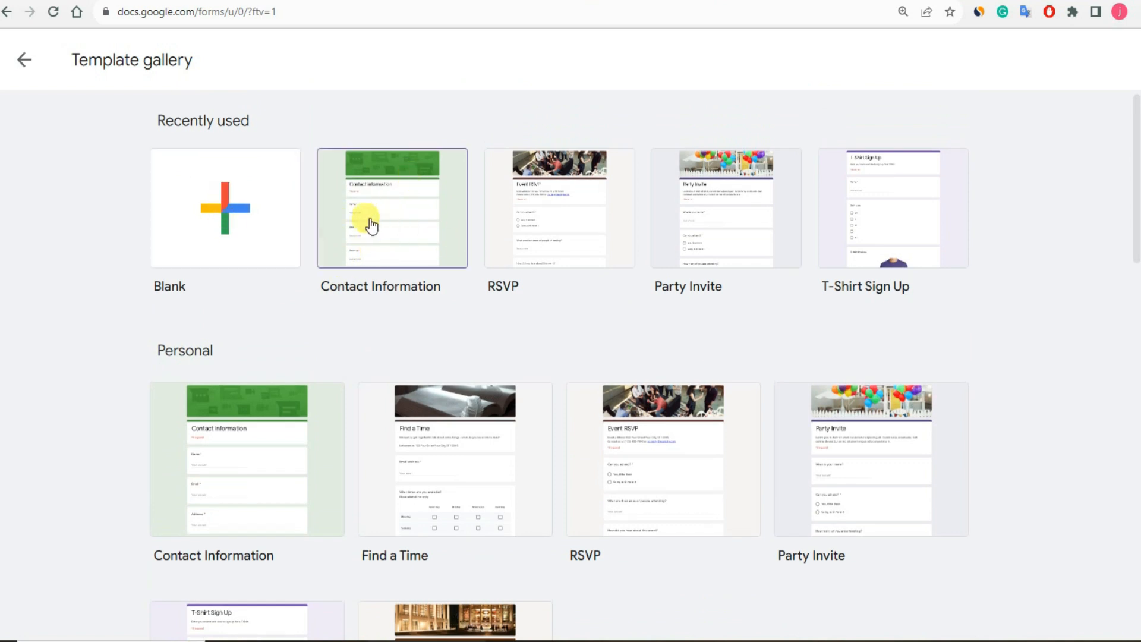
{"action": "left_click", "coordinate": [410, 202]}
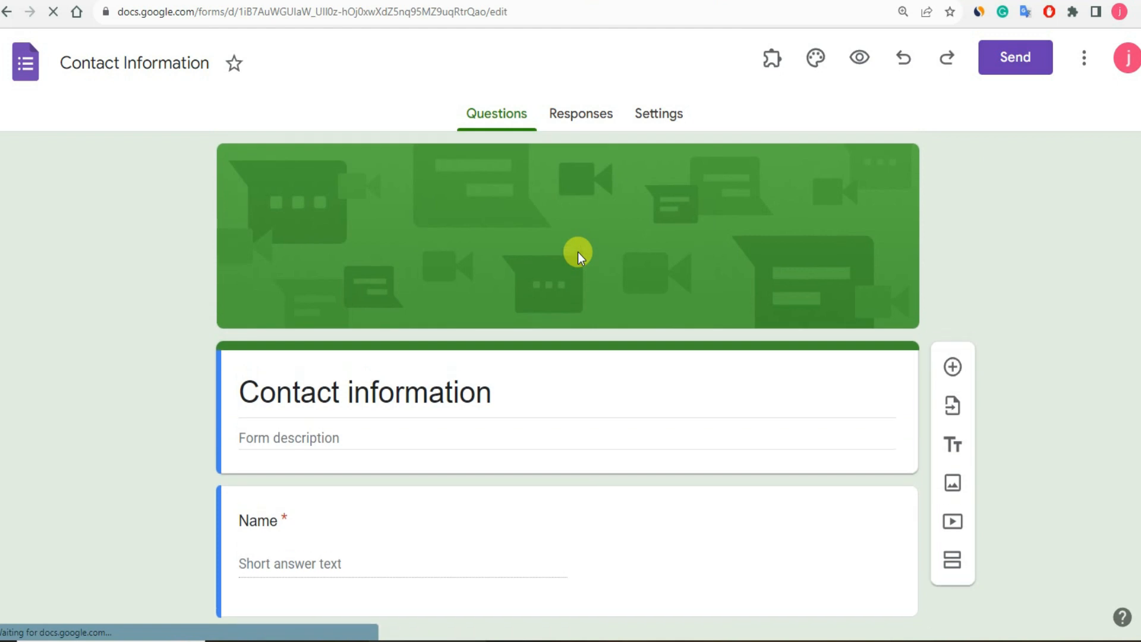
Delete the Comments, Phone number and Address questions from the contact form.
{"action": "scroll", "coordinate": [578, 252], "scroll_direction": "down", "scroll_amount": 10}
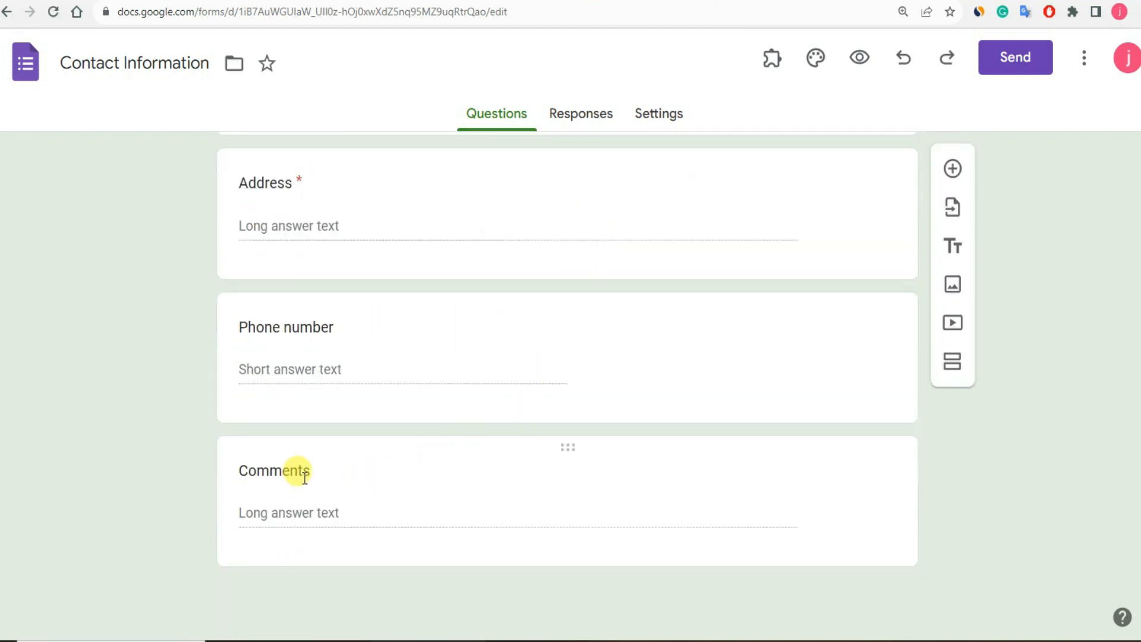
{"action": "left_click", "coordinate": [659, 458]}
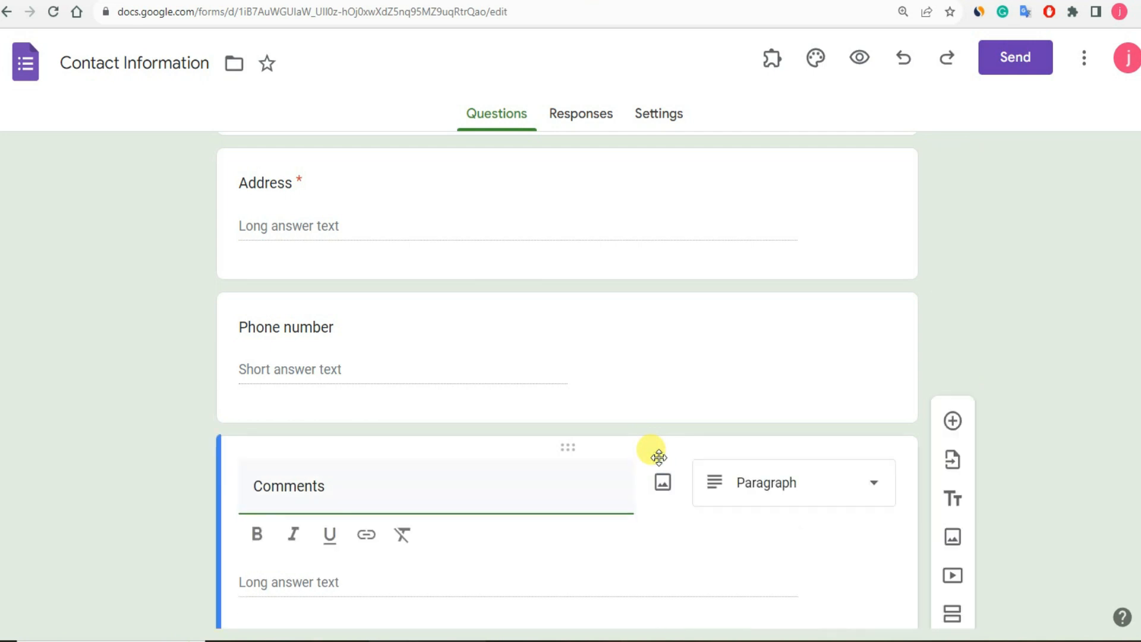
{"action": "scroll", "coordinate": [659, 458], "scroll_direction": "down", "scroll_amount": 3}
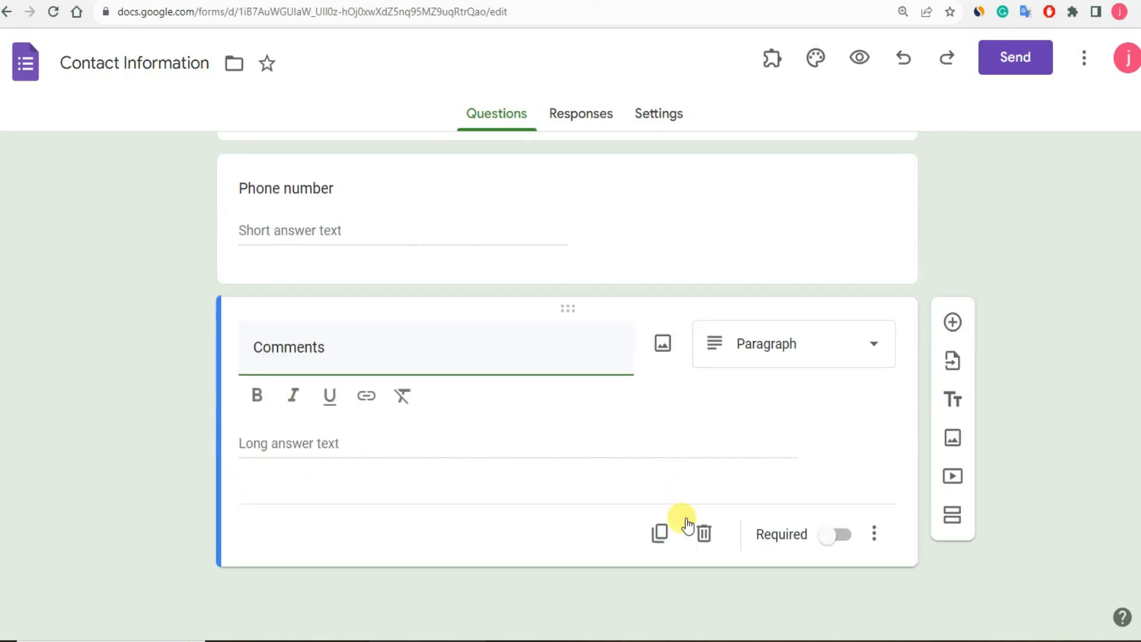
{"action": "left_click", "coordinate": [704, 535]}
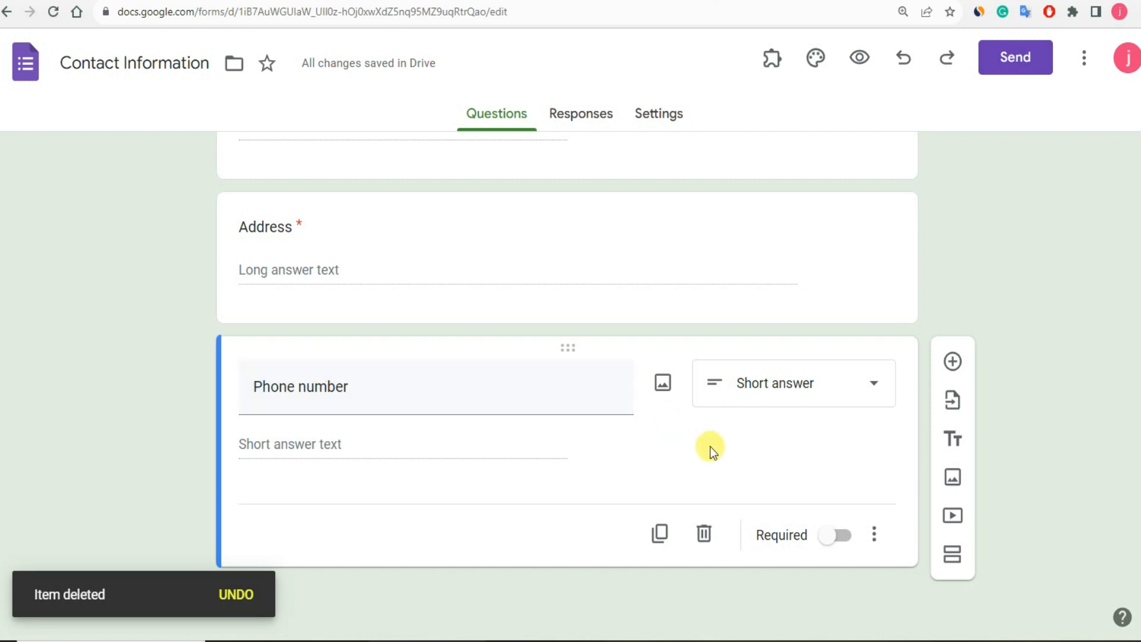
{"action": "left_click", "coordinate": [706, 534]}
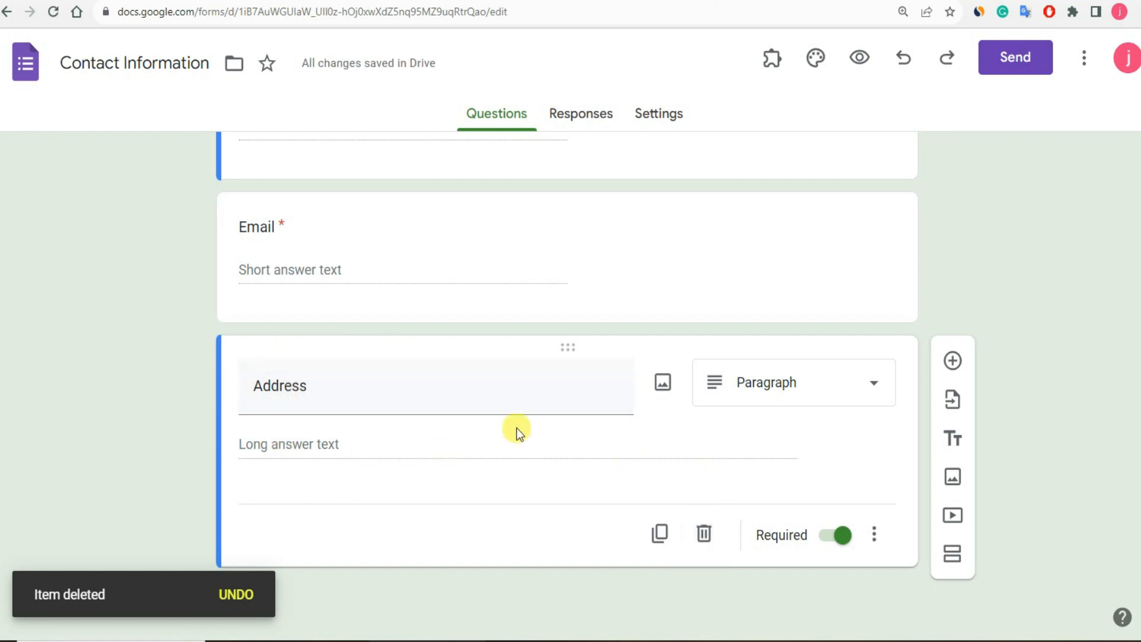
{"action": "left_click", "coordinate": [704, 534]}
Review the form's header, title and remaining Name and Email questions.
{"action": "scroll", "coordinate": [566, 451], "scroll_direction": "up", "scroll_amount": 4}
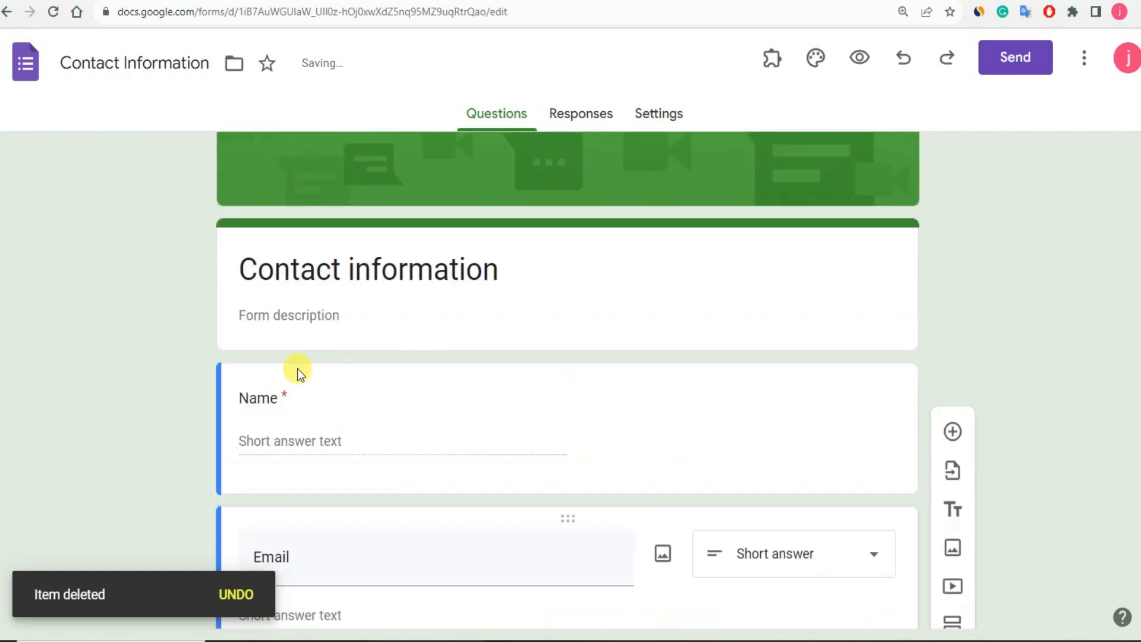
{"action": "scroll", "coordinate": [277, 407], "scroll_direction": "down", "scroll_amount": 3}
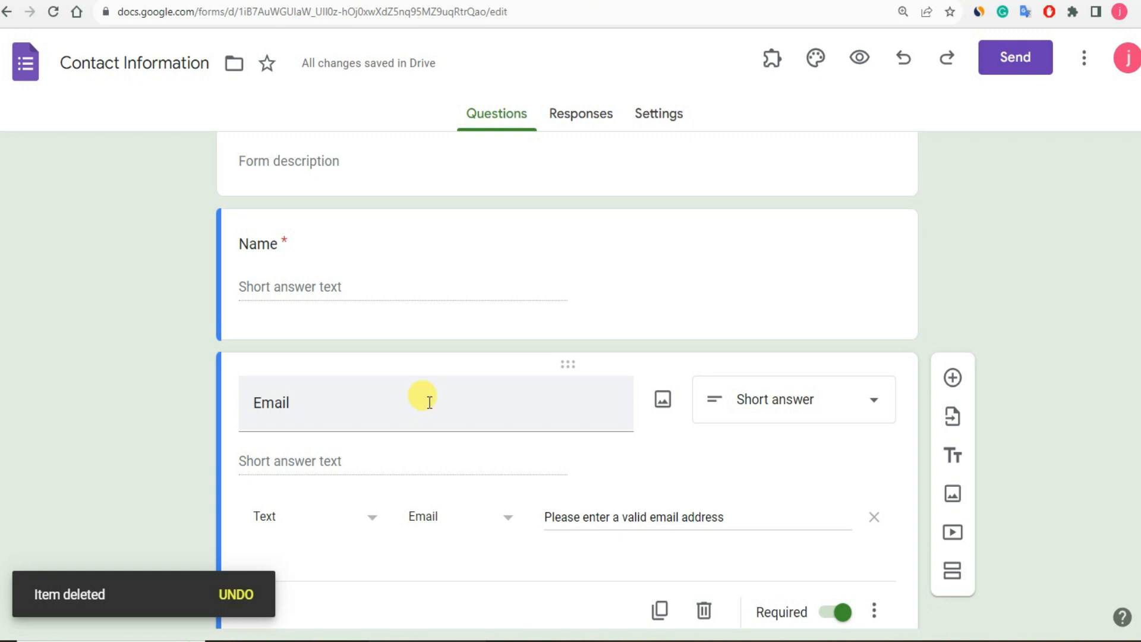
{"action": "scroll", "coordinate": [357, 311], "scroll_direction": "up", "scroll_amount": 1}
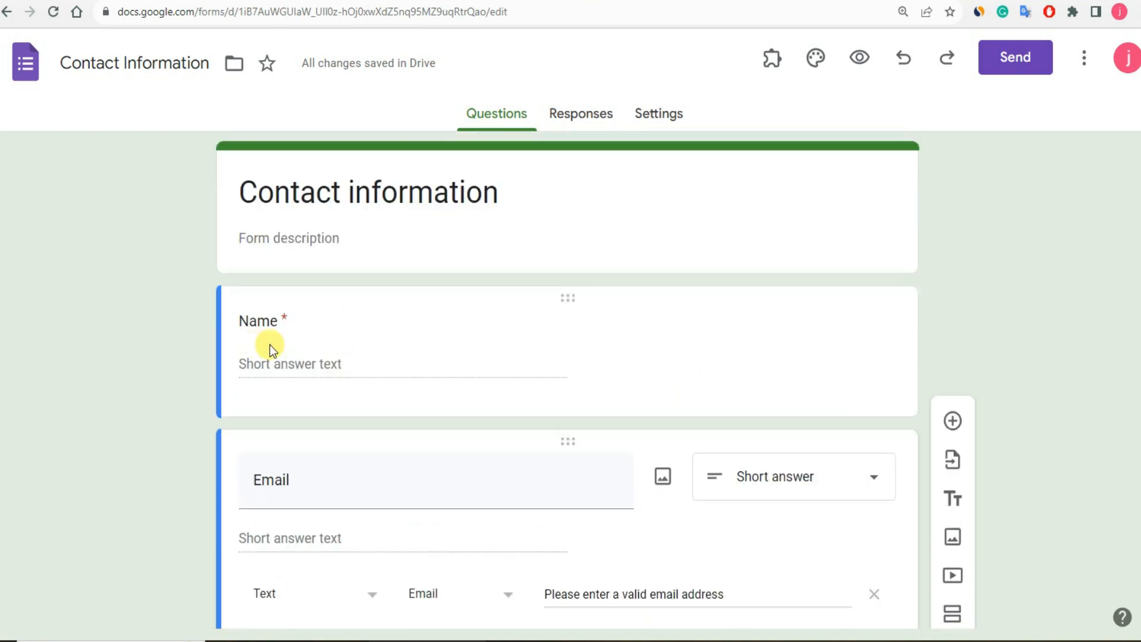
{"action": "scroll", "coordinate": [295, 345], "scroll_direction": "down", "scroll_amount": 1}
{"action": "scroll", "coordinate": [369, 410], "scroll_direction": "up", "scroll_amount": 2}
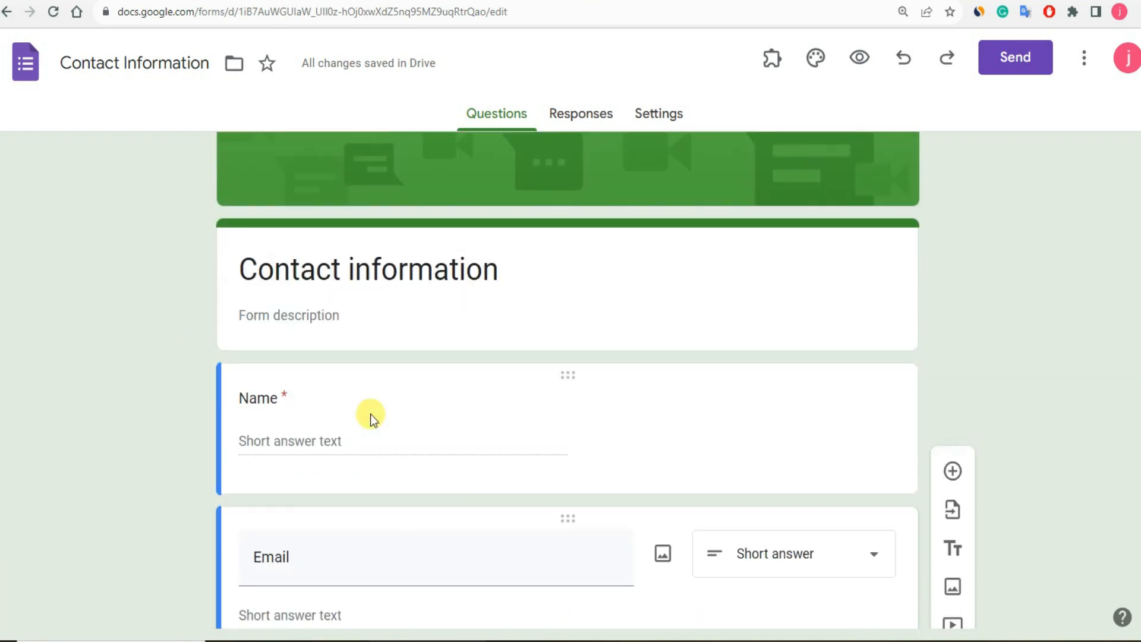
{"action": "scroll", "coordinate": [372, 412], "scroll_direction": "up", "scroll_amount": 1}
{"action": "scroll", "coordinate": [369, 412], "scroll_direction": "down", "scroll_amount": 1}
{"action": "scroll", "coordinate": [370, 412], "scroll_direction": "up", "scroll_amount": 1}
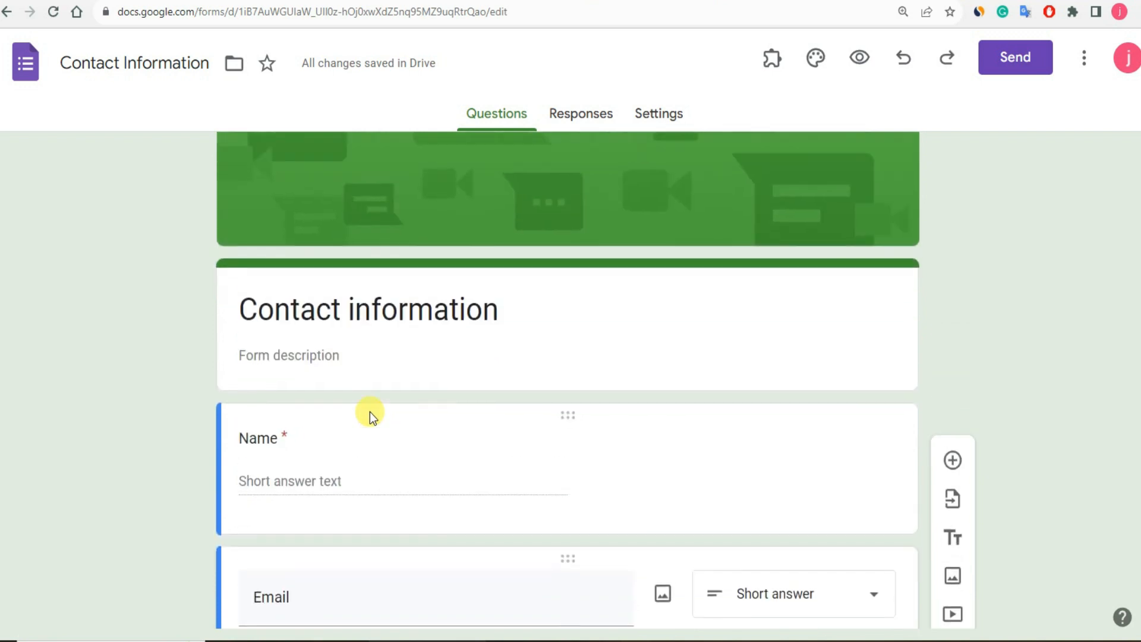
{"action": "scroll", "coordinate": [368, 411], "scroll_direction": "up", "scroll_amount": 2}
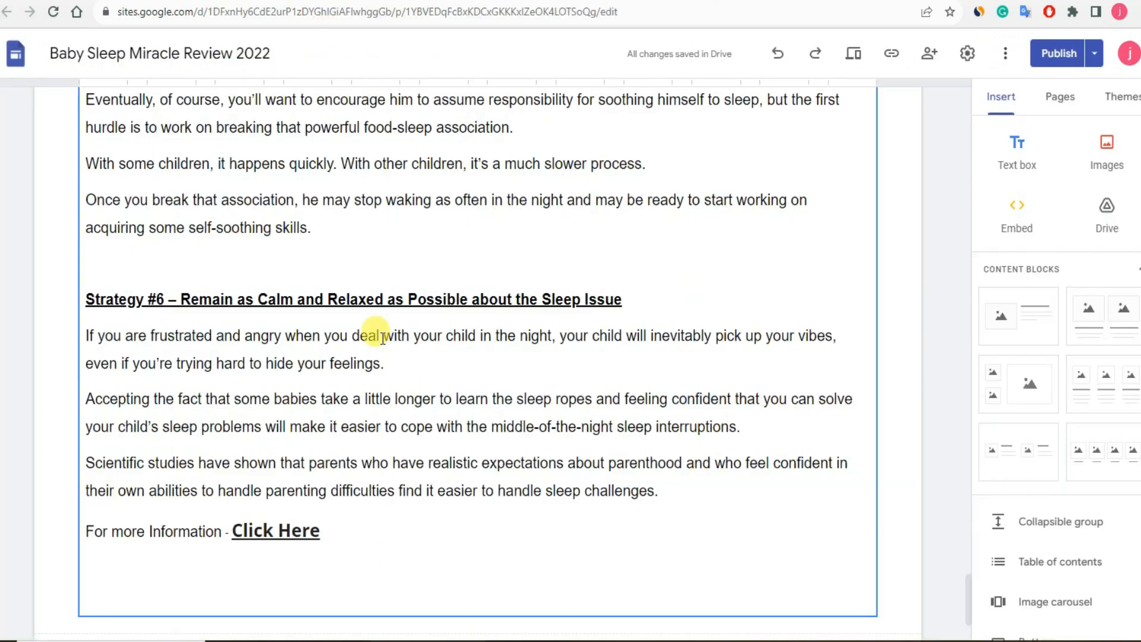
Look back over the Baby Sleep Miracle review page in Google Sites, from its closing strategies up to the site title and header.
{"action": "scroll", "coordinate": [374, 333], "scroll_direction": "up", "scroll_amount": 10}
{"action": "scroll", "coordinate": [379, 345], "scroll_direction": "up", "scroll_amount": 15}
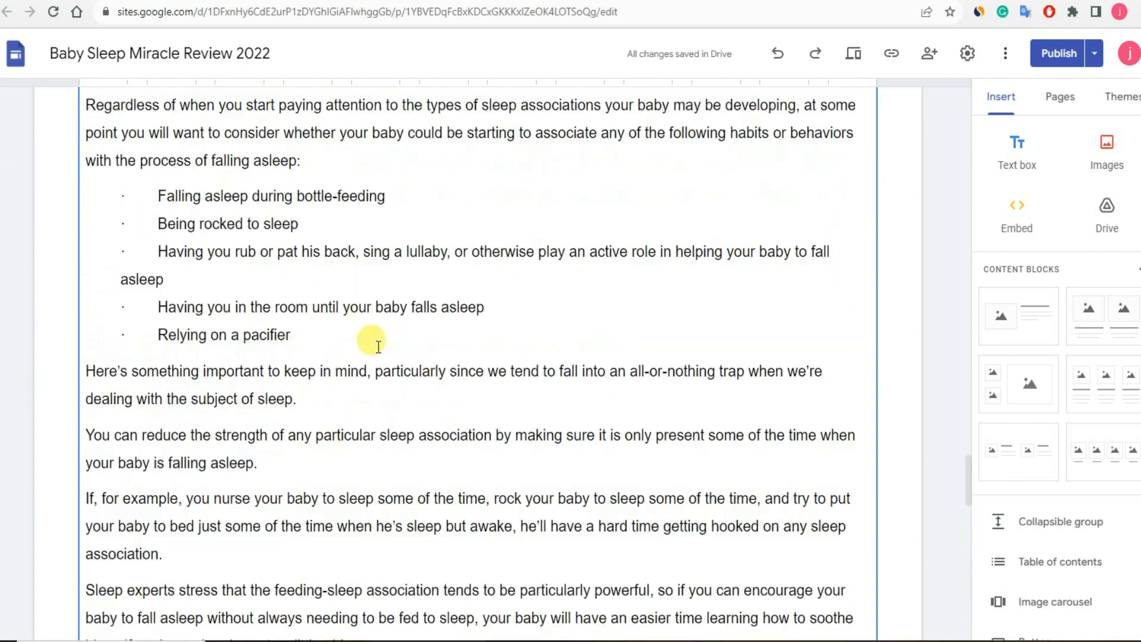
{"action": "scroll", "coordinate": [375, 341], "scroll_direction": "up", "scroll_amount": 15}
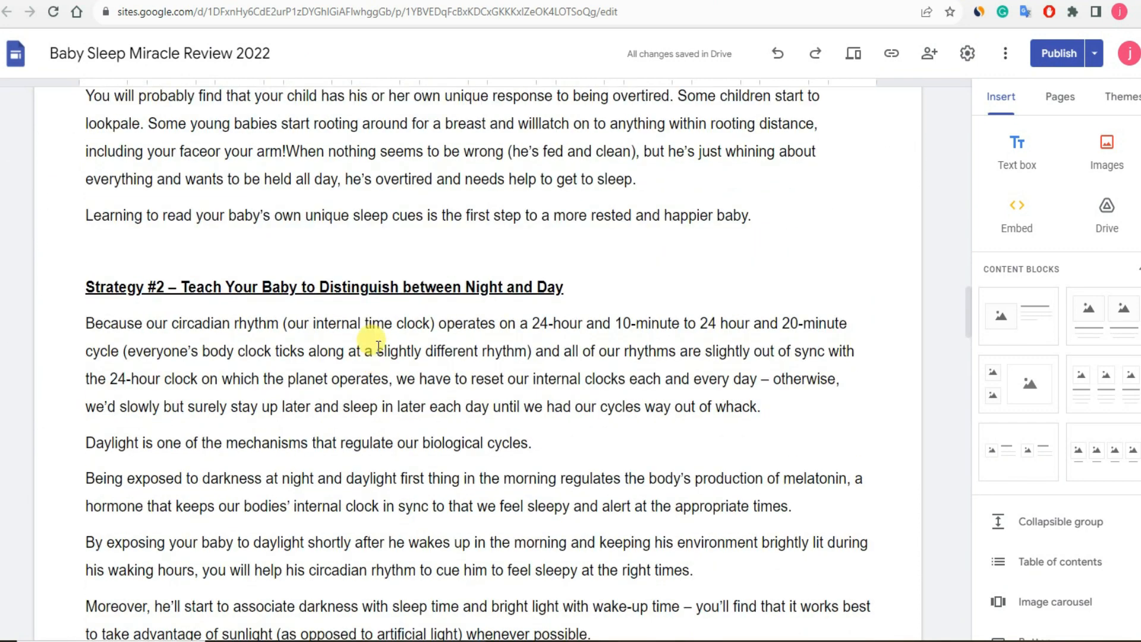
{"action": "scroll", "coordinate": [382, 345], "scroll_direction": "up", "scroll_amount": 15}
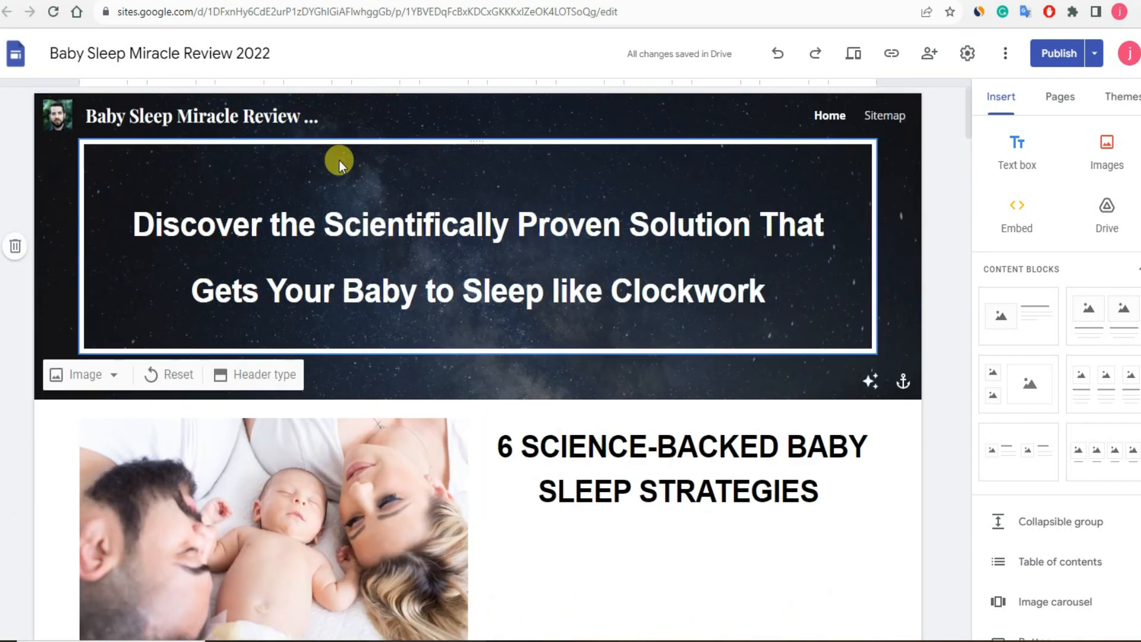
{"action": "left_click_drag", "start_coordinate": [97, 115], "coordinate": [304, 118]}
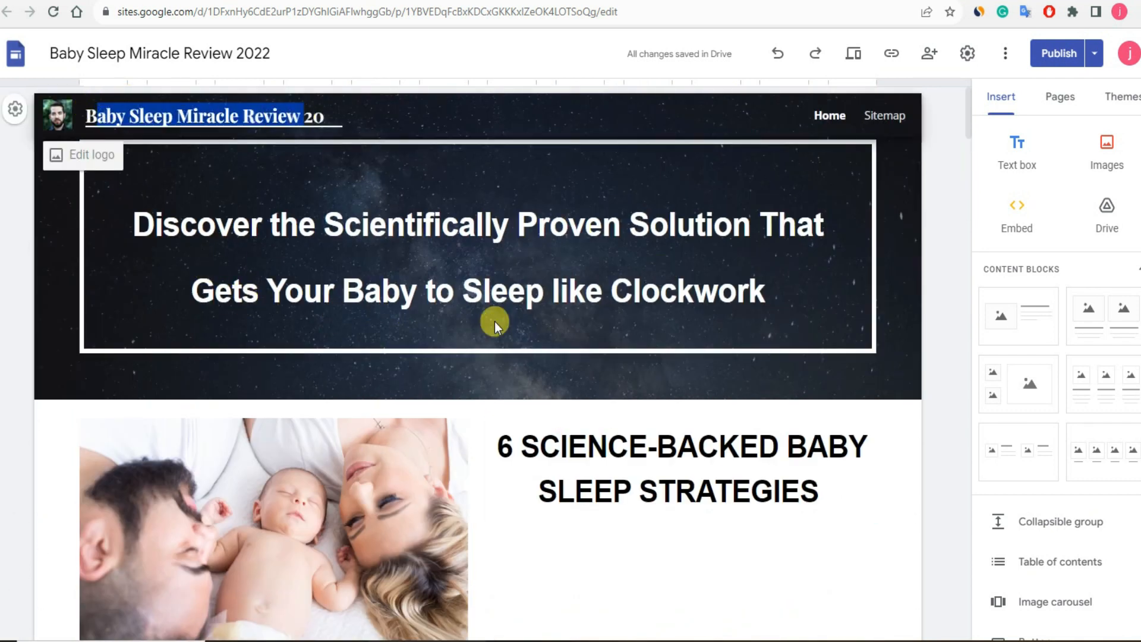
{"action": "left_click", "coordinate": [658, 500]}
{"action": "left_click", "coordinate": [731, 568]}
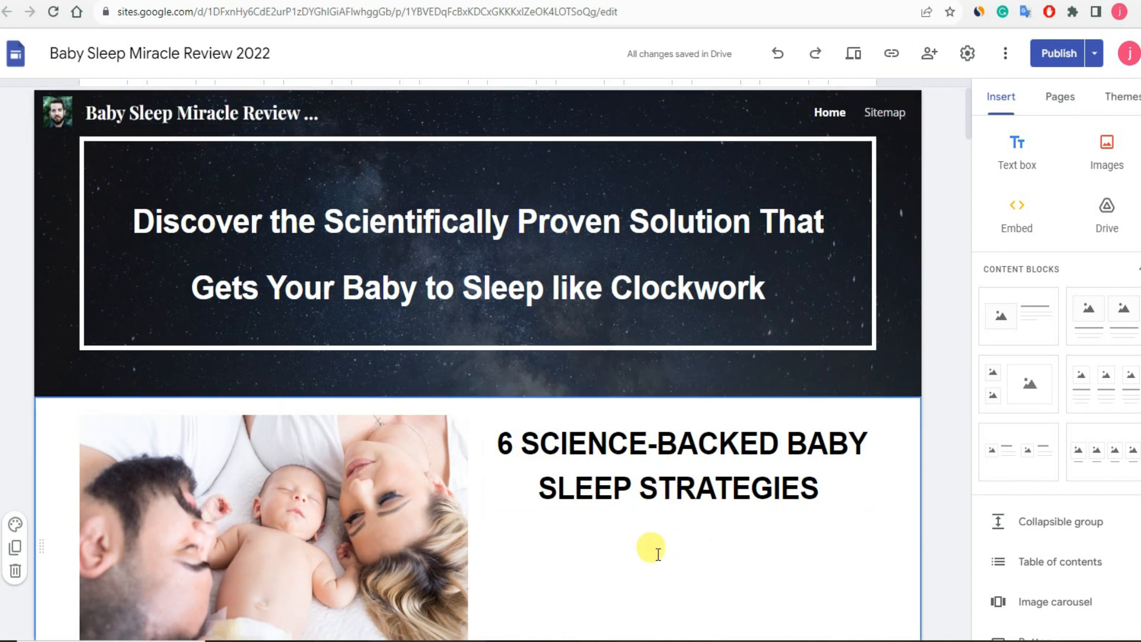
{"action": "scroll", "coordinate": [652, 547], "scroll_direction": "down", "scroll_amount": 10}
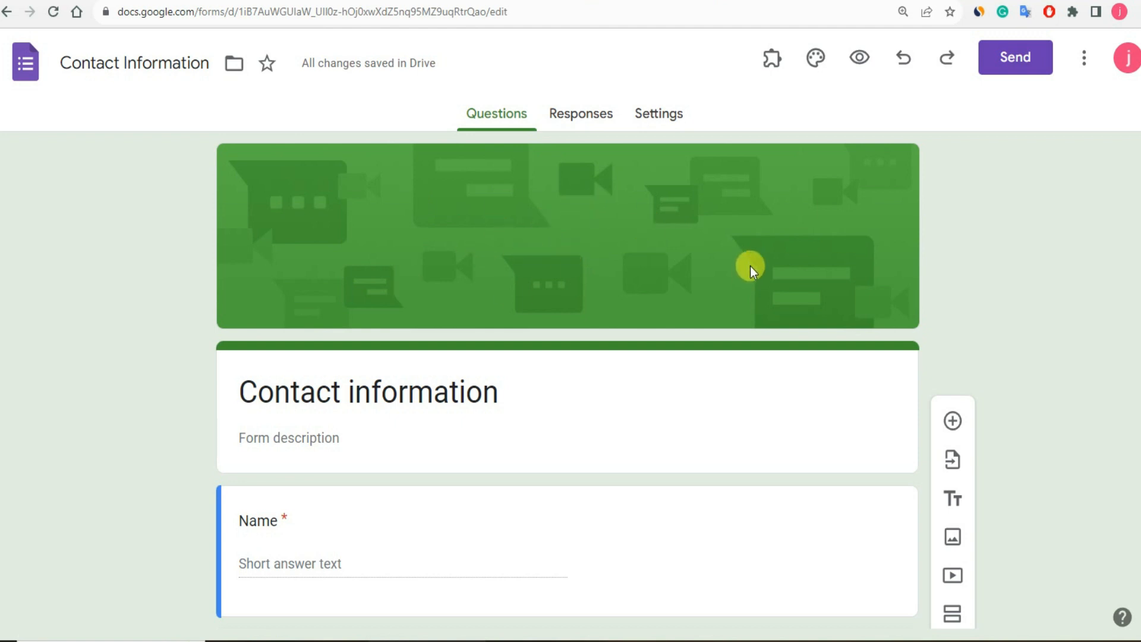
Change the form's header image to the pink fairies picture from the Just kids themes and set the background to gray #f6f6f6.
{"action": "left_click", "coordinate": [819, 60]}
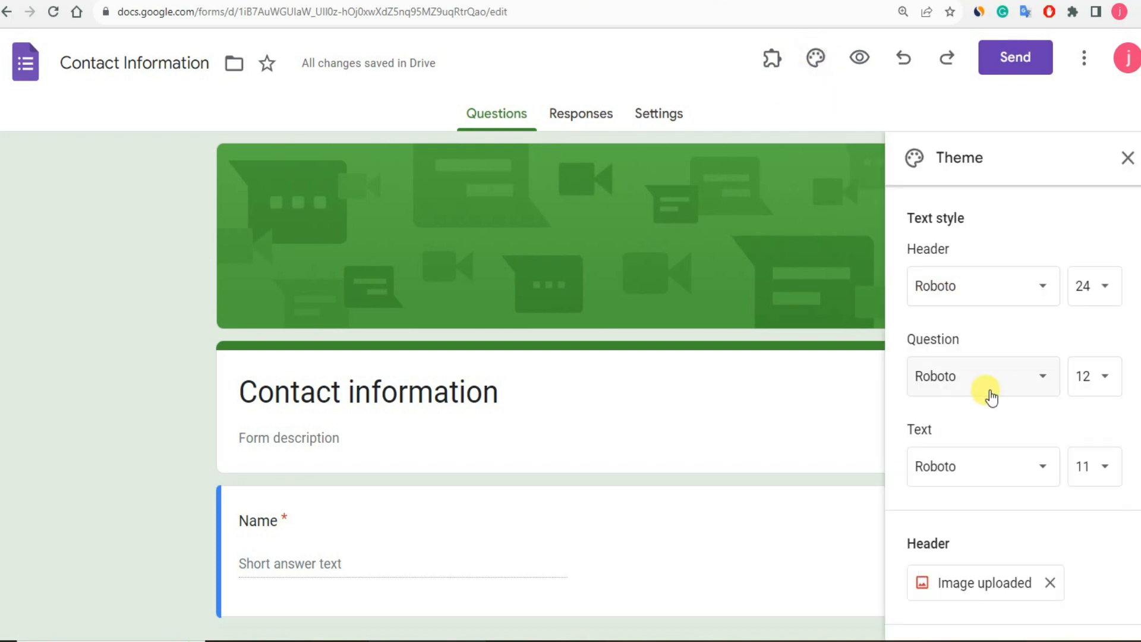
{"action": "scroll", "coordinate": [1003, 440], "scroll_direction": "down", "scroll_amount": 4}
{"action": "scroll", "coordinate": [1005, 306], "scroll_direction": "down", "scroll_amount": 1}
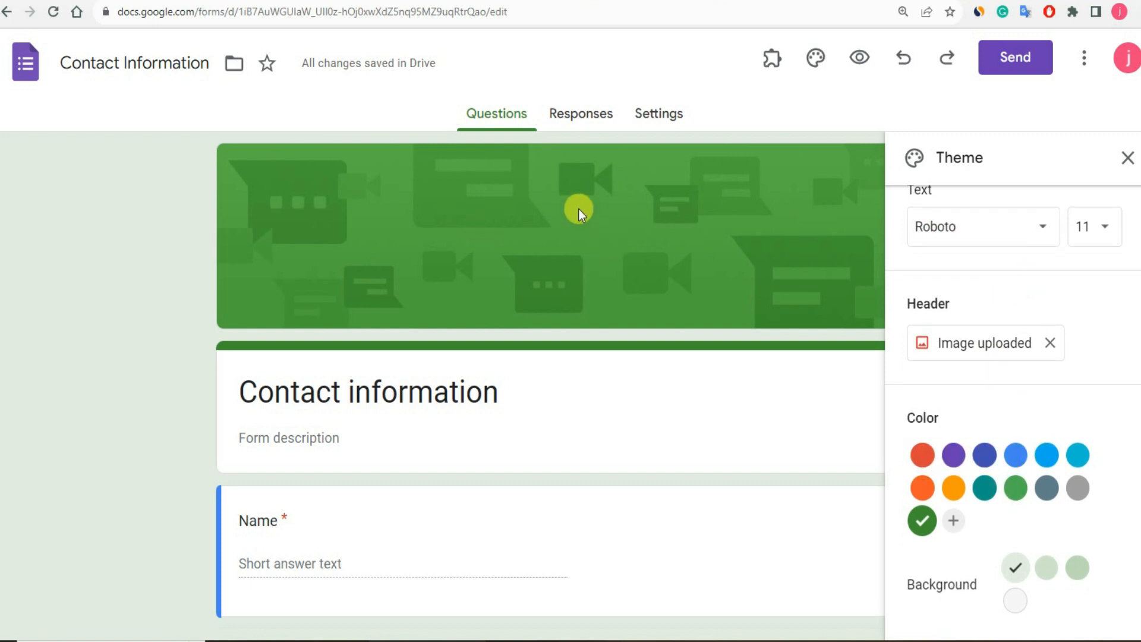
{"action": "left_click", "coordinate": [976, 348]}
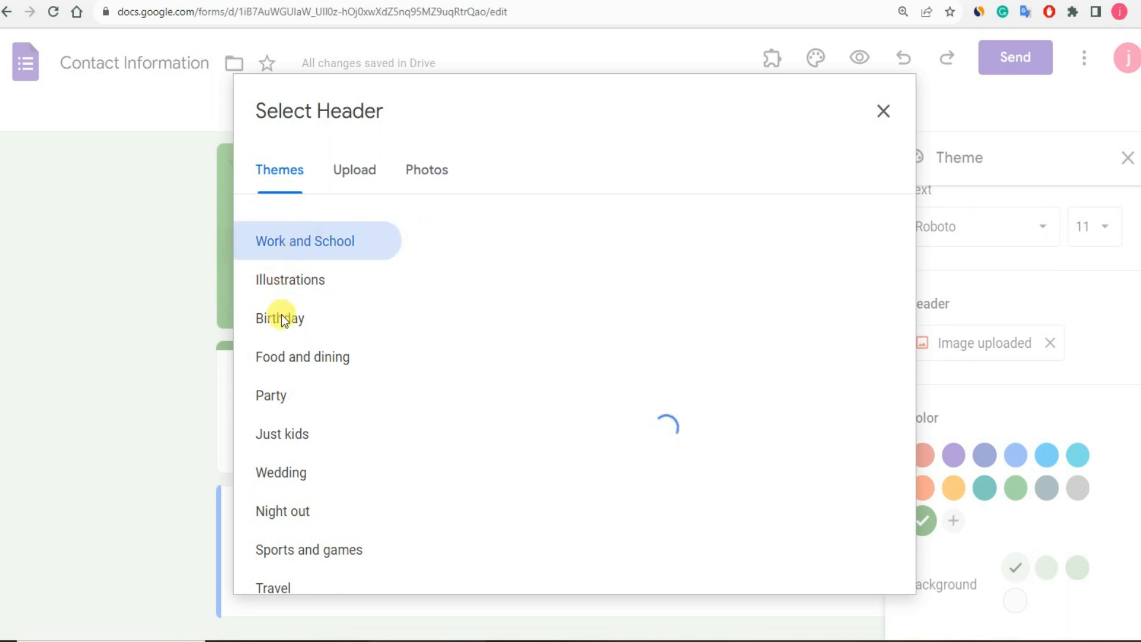
{"action": "left_click", "coordinate": [281, 434]}
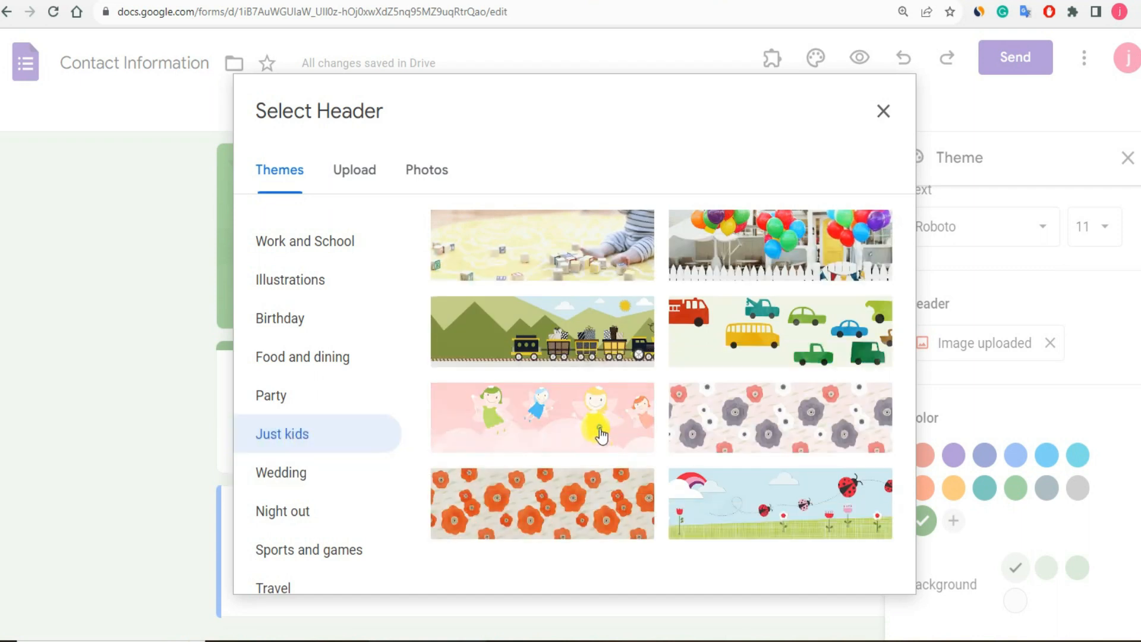
{"action": "left_click", "coordinate": [572, 427]}
{"action": "left_click", "coordinate": [870, 562]}
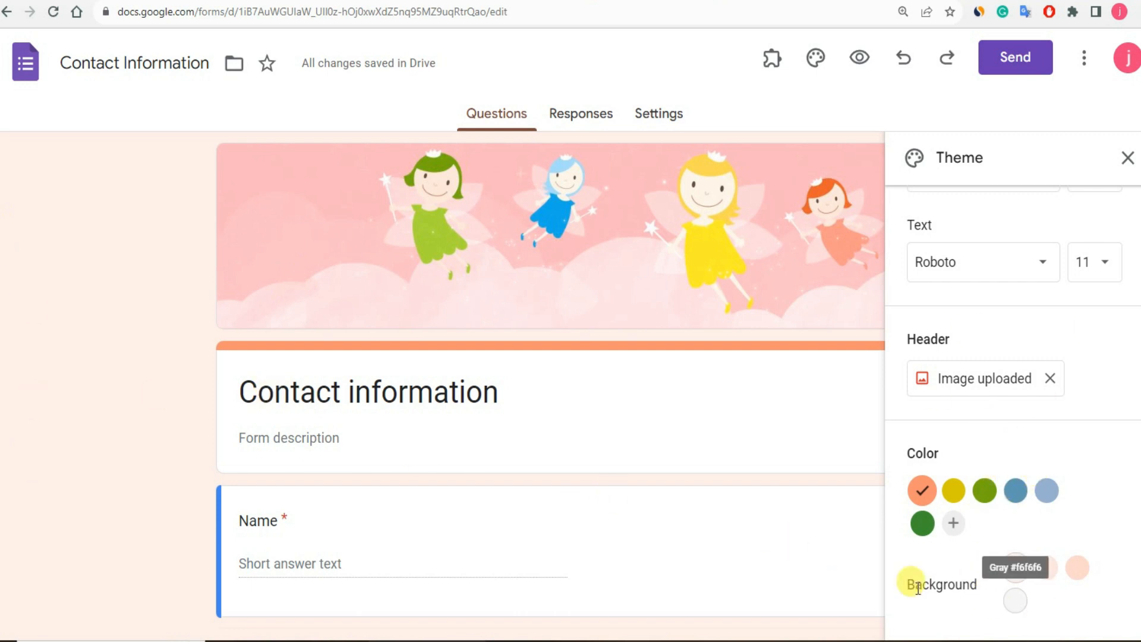
{"action": "left_click", "coordinate": [1015, 599]}
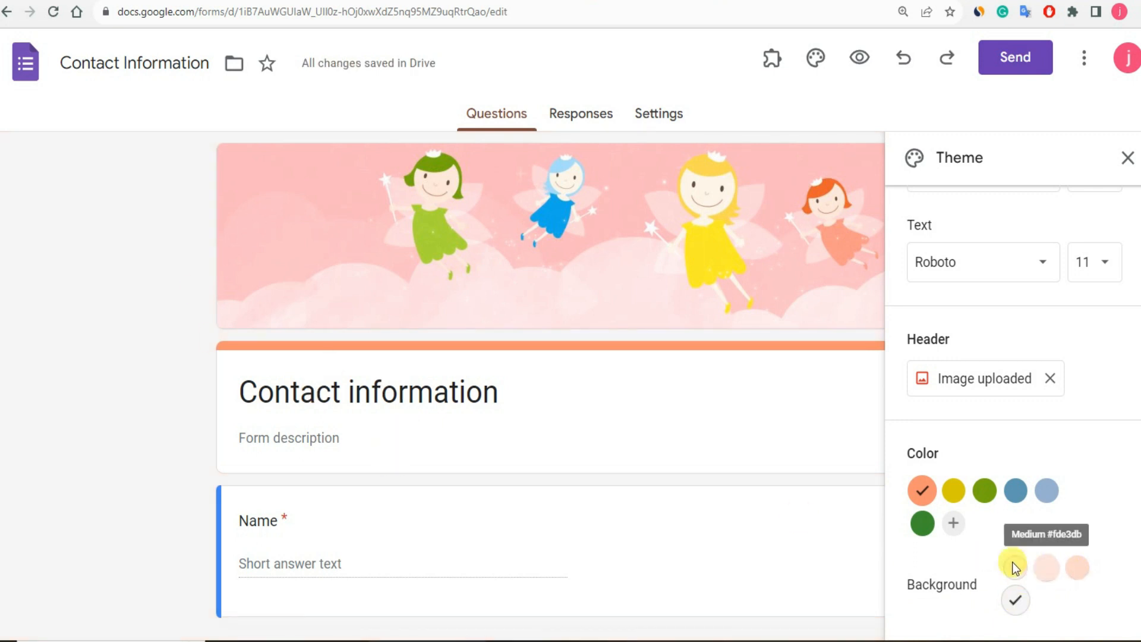
{"action": "left_click", "coordinate": [1128, 157]}
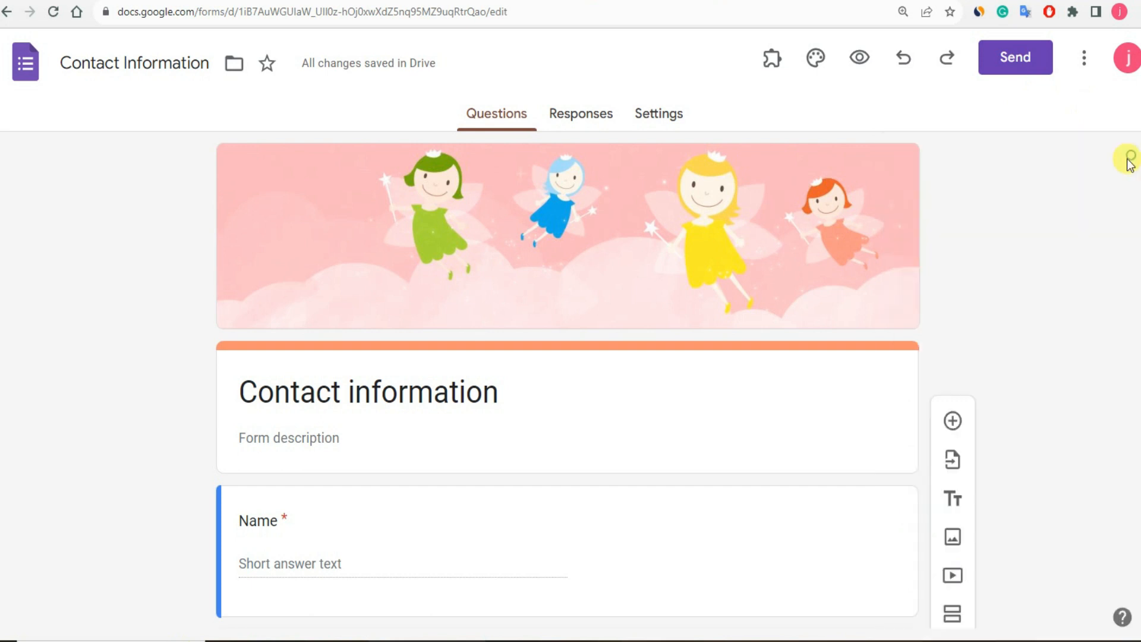
Replace the form's title with "Baby Sleep Miracle".
{"action": "triple_click", "coordinate": [394, 388]}
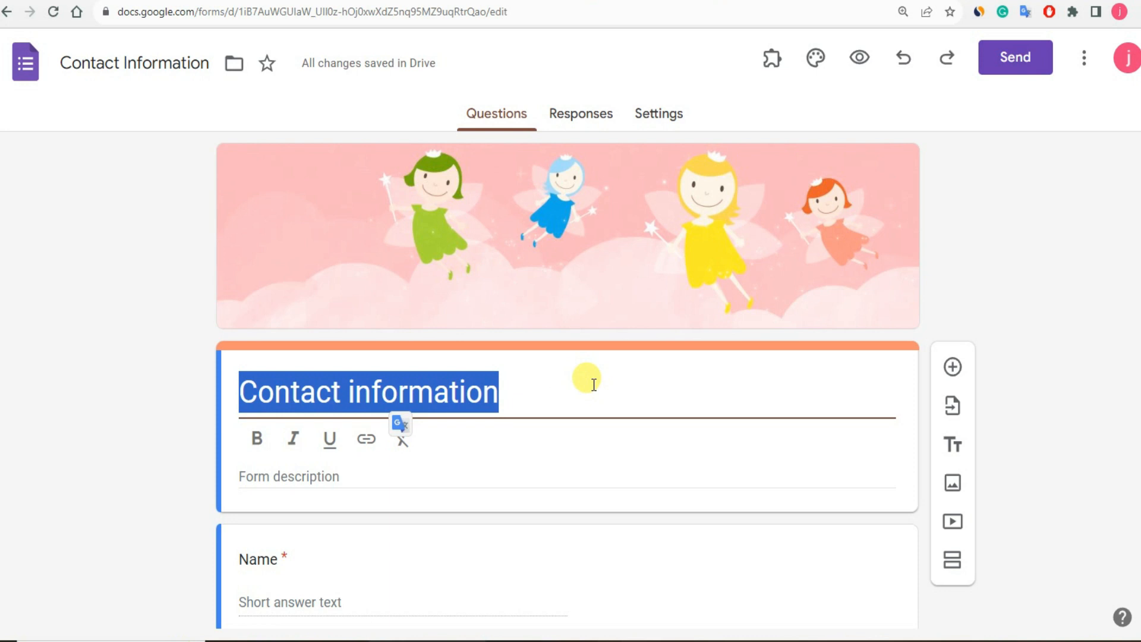
{"action": "type", "text": "Baby Sleep "}
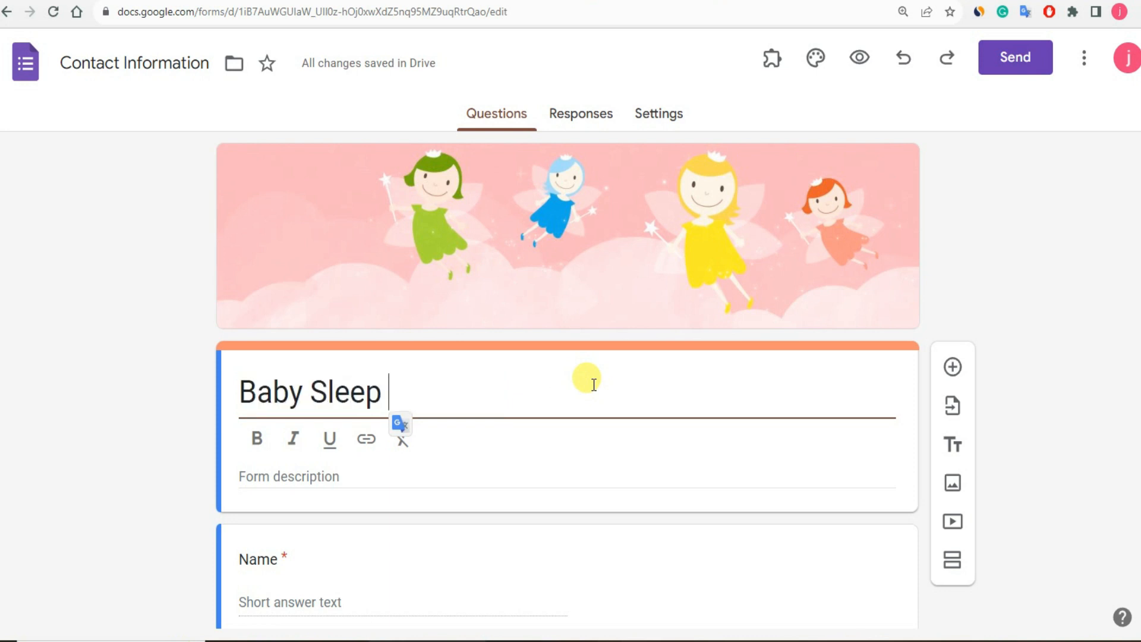
{"action": "type", "text": "Miracle"}
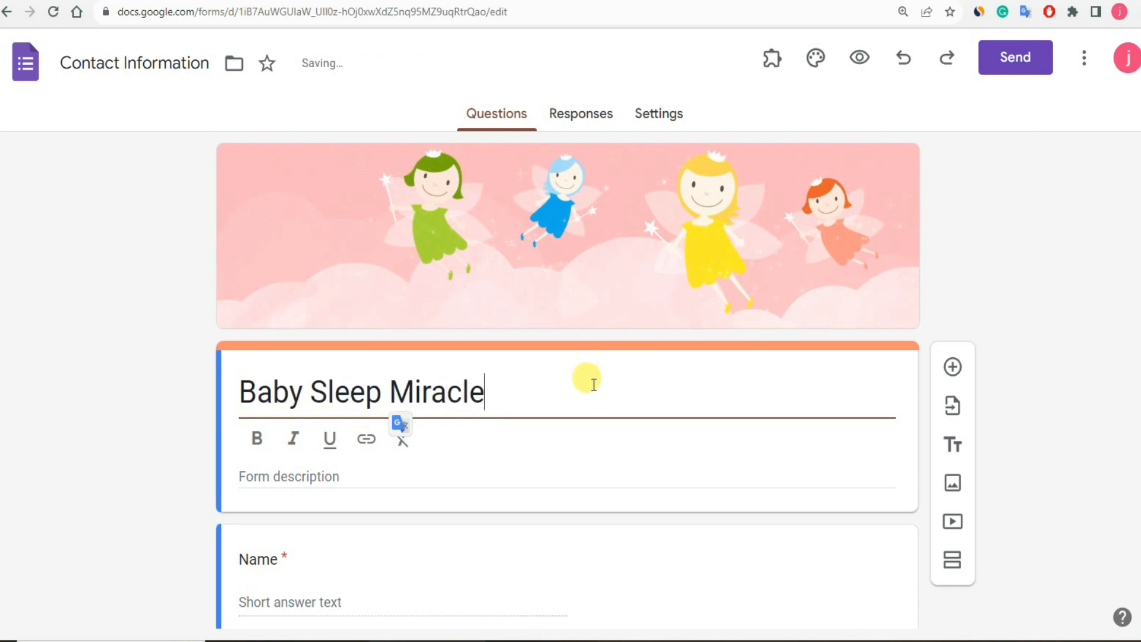
{"action": "left_click", "coordinate": [130, 385]}
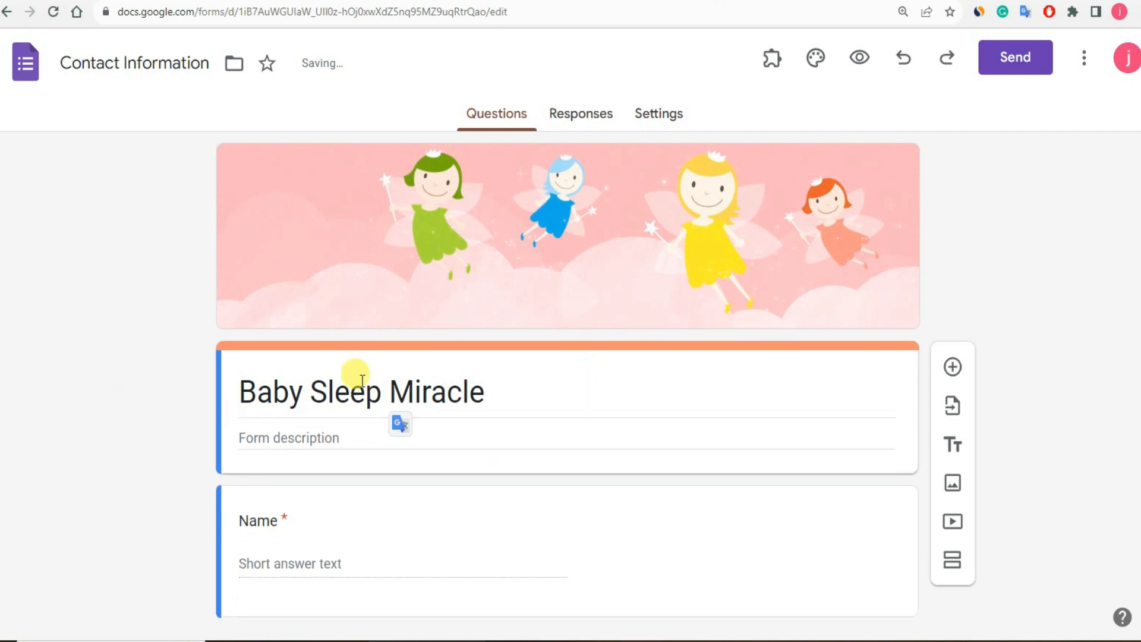
Enter the form description "Enter Your Email Below To Get Baby Sleep Miracle Video Presentation".
{"action": "left_click", "coordinate": [324, 440]}
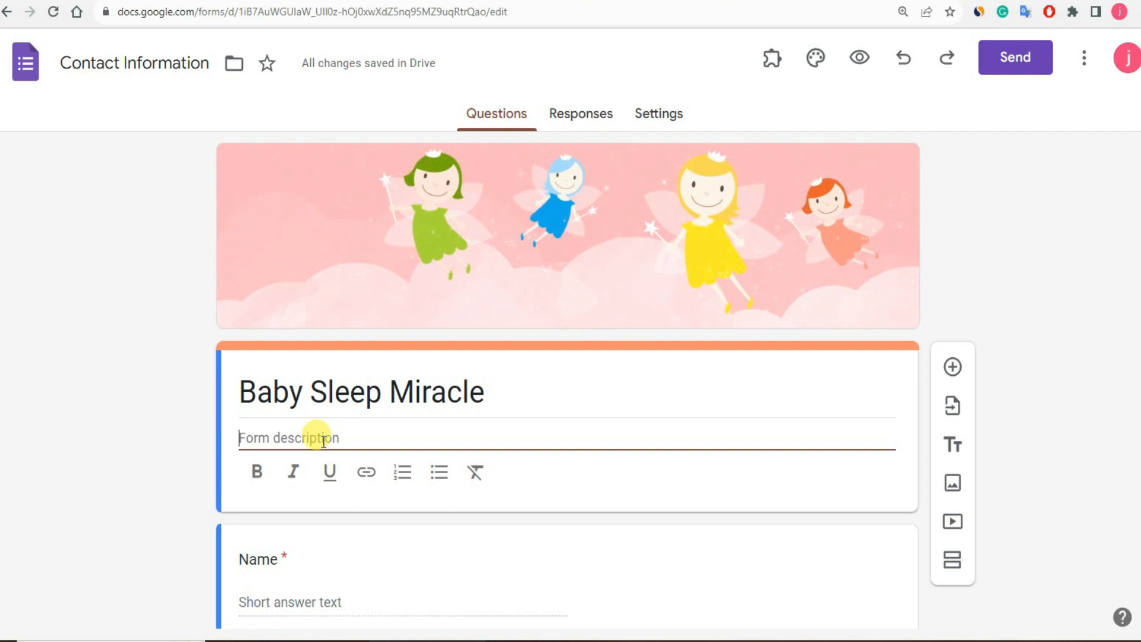
{"action": "type", "text": "Enter "}
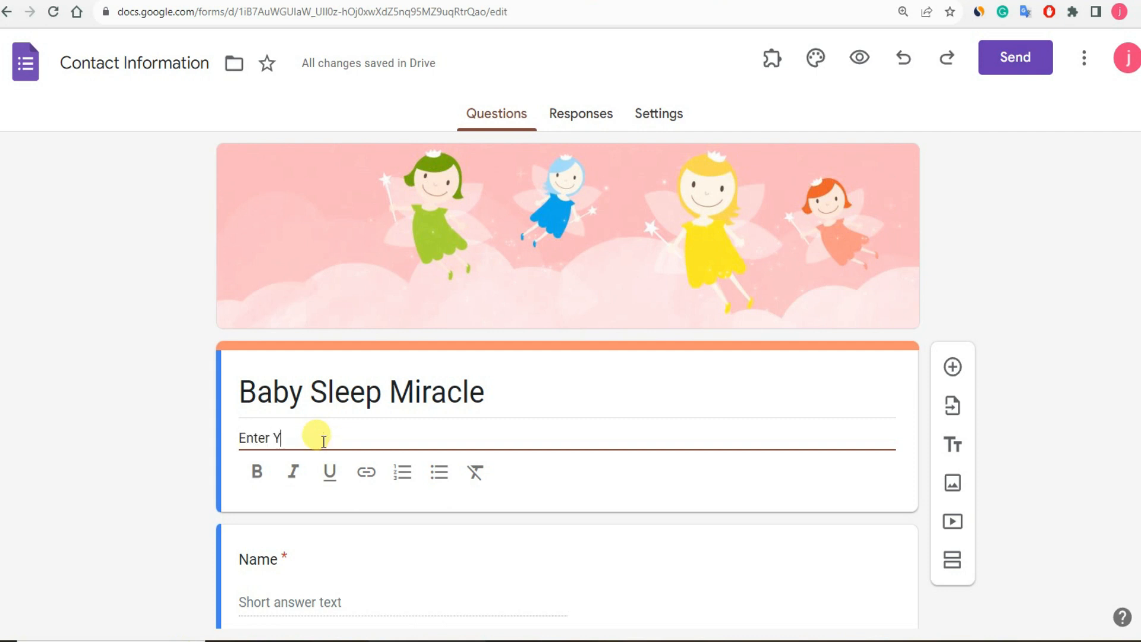
{"action": "type", "text": "Your Email Below To "}
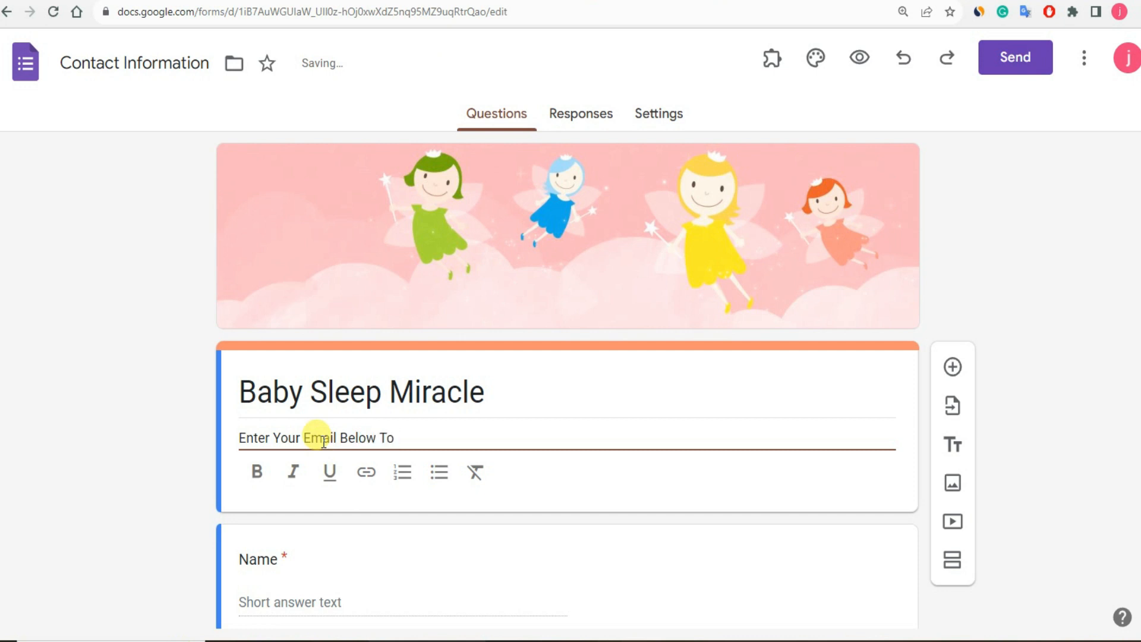
{"action": "type", "text": "Get Baby Sleep Miracle"}
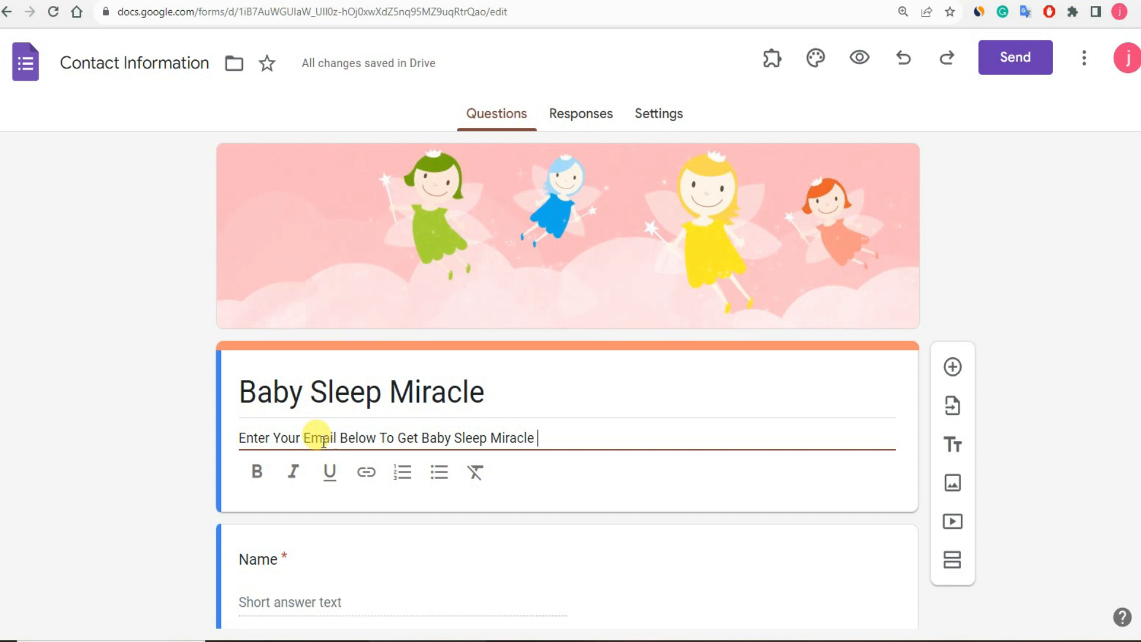
{"action": "type", "text": " Video Pres"}
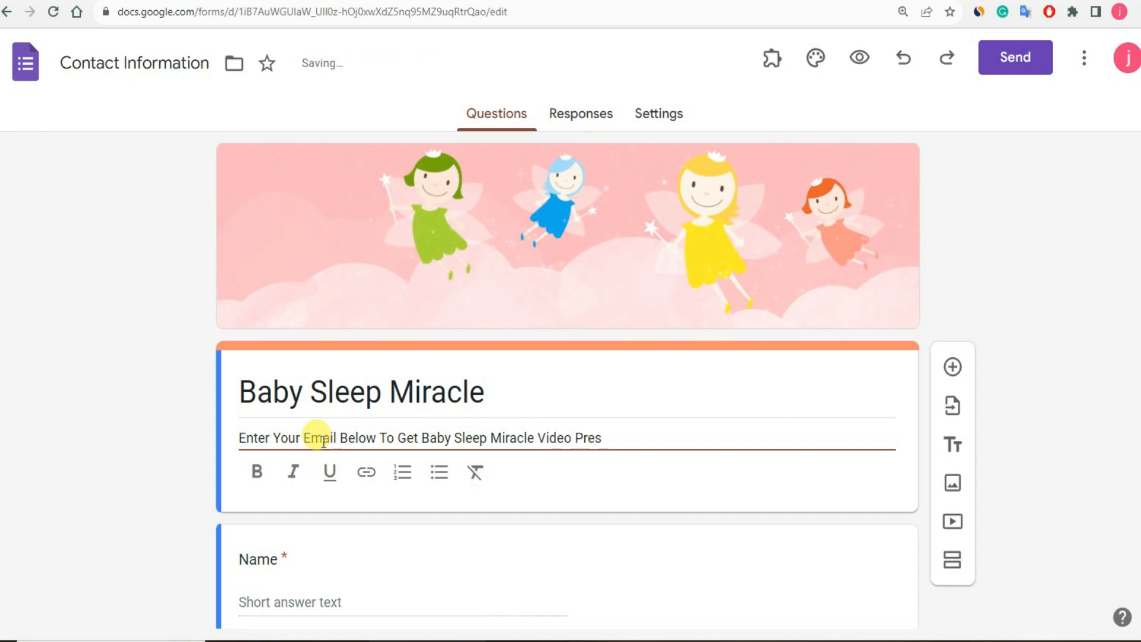
{"action": "type", "text": "entation"}
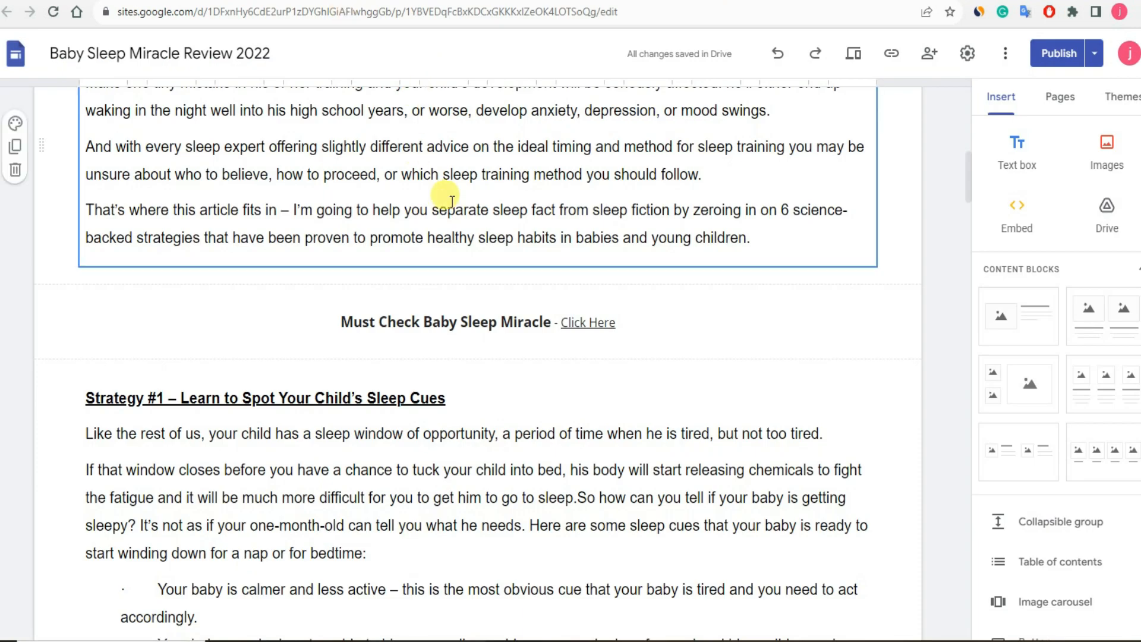
Examine the review page in Google Sites, including its strategy sections, embedded video and Click Here links.
{"action": "scroll", "coordinate": [471, 305], "scroll_direction": "up", "scroll_amount": 1}
{"action": "scroll", "coordinate": [476, 398], "scroll_direction": "down", "scroll_amount": 15}
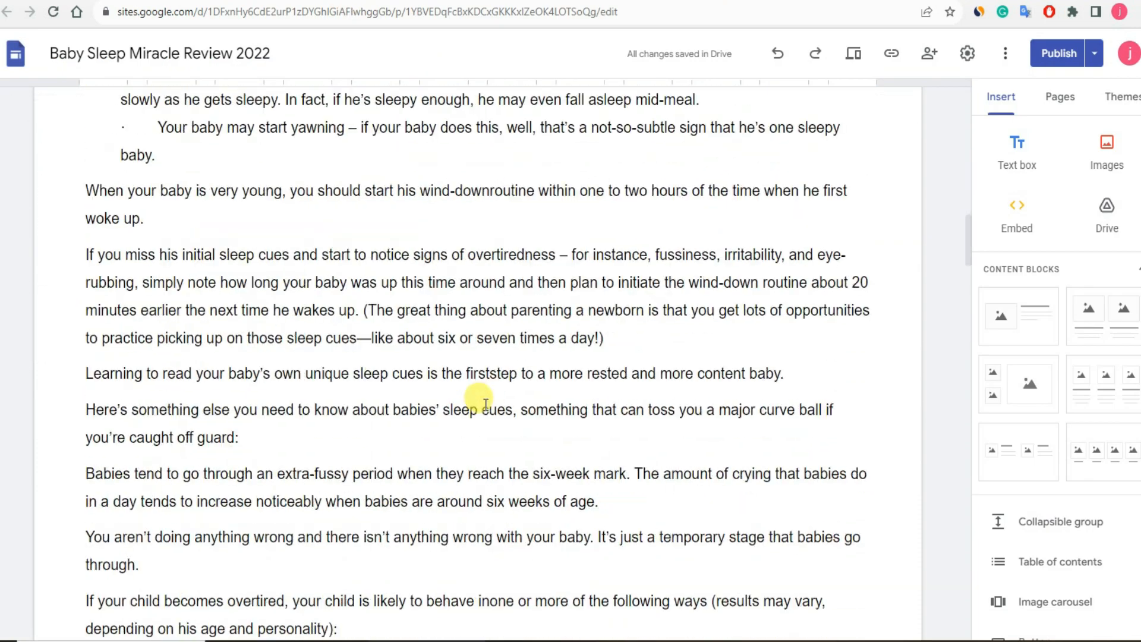
{"action": "scroll", "coordinate": [486, 404], "scroll_direction": "down", "scroll_amount": 20}
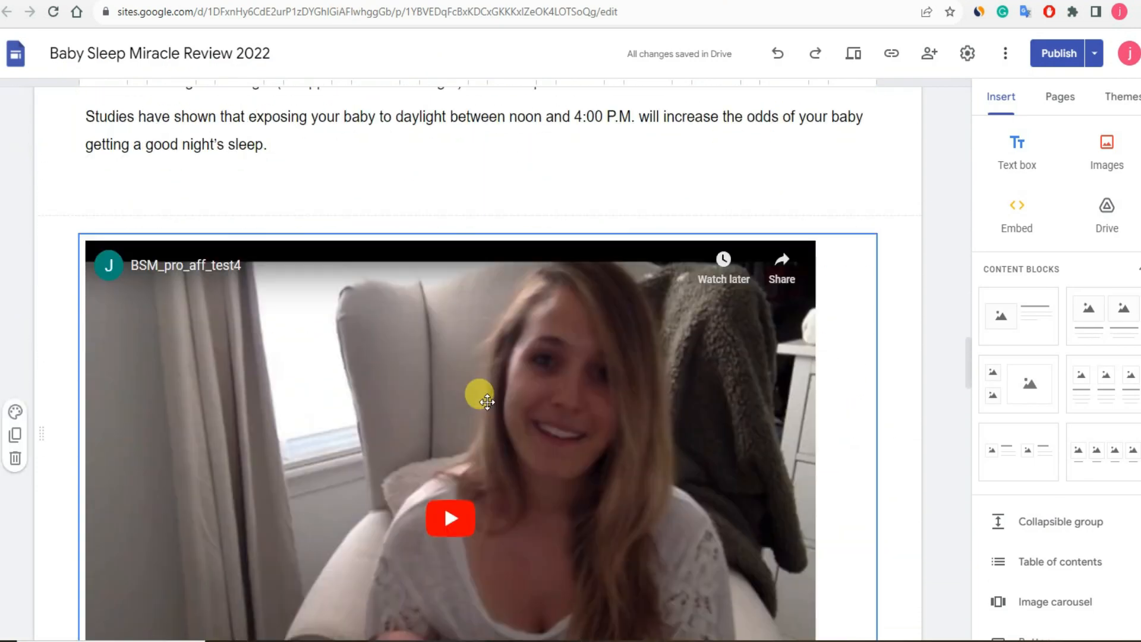
{"action": "scroll", "coordinate": [487, 402], "scroll_direction": "down", "scroll_amount": 3}
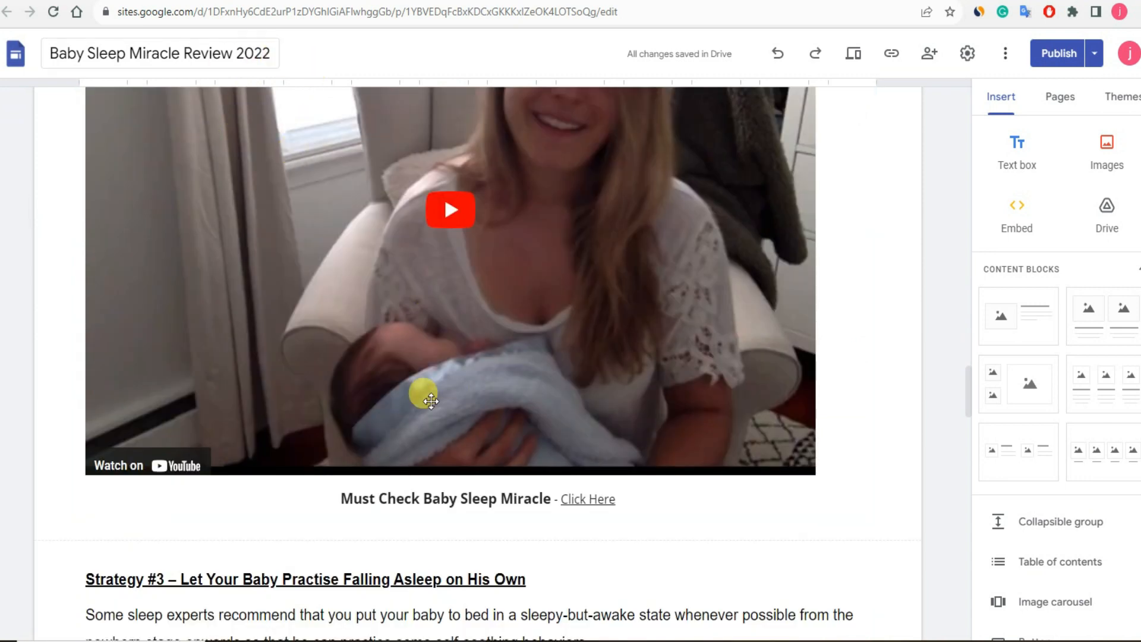
{"action": "scroll", "coordinate": [426, 390], "scroll_direction": "down", "scroll_amount": 5}
{"action": "scroll", "coordinate": [458, 452], "scroll_direction": "down", "scroll_amount": 9}
{"action": "scroll", "coordinate": [455, 416], "scroll_direction": "up", "scroll_amount": 18}
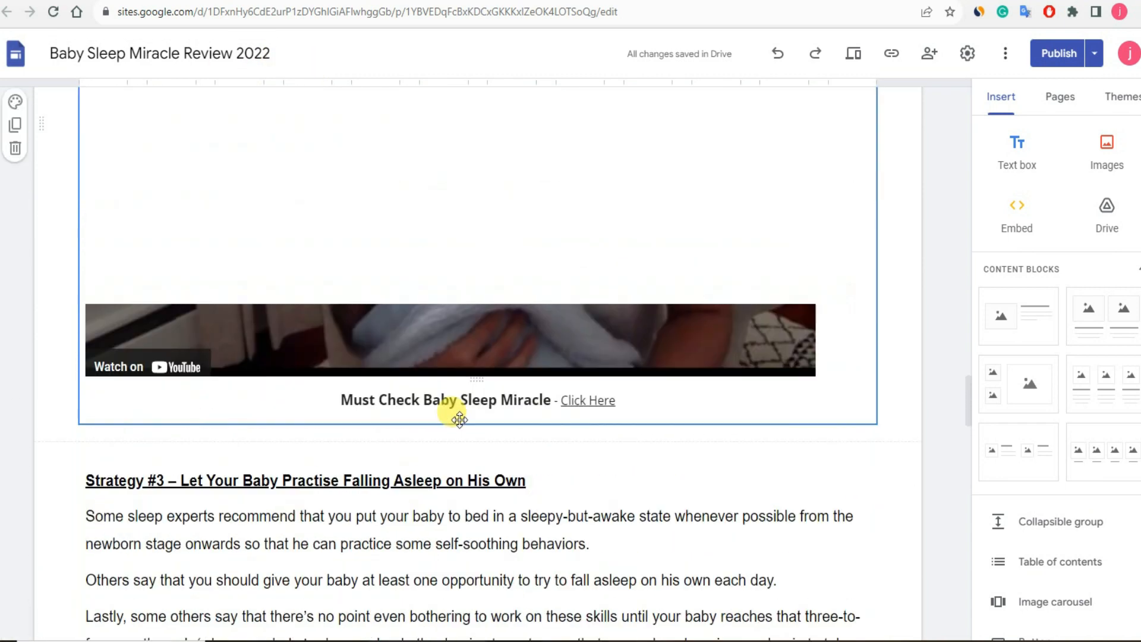
{"action": "scroll", "coordinate": [459, 416], "scroll_direction": "up", "scroll_amount": 20}
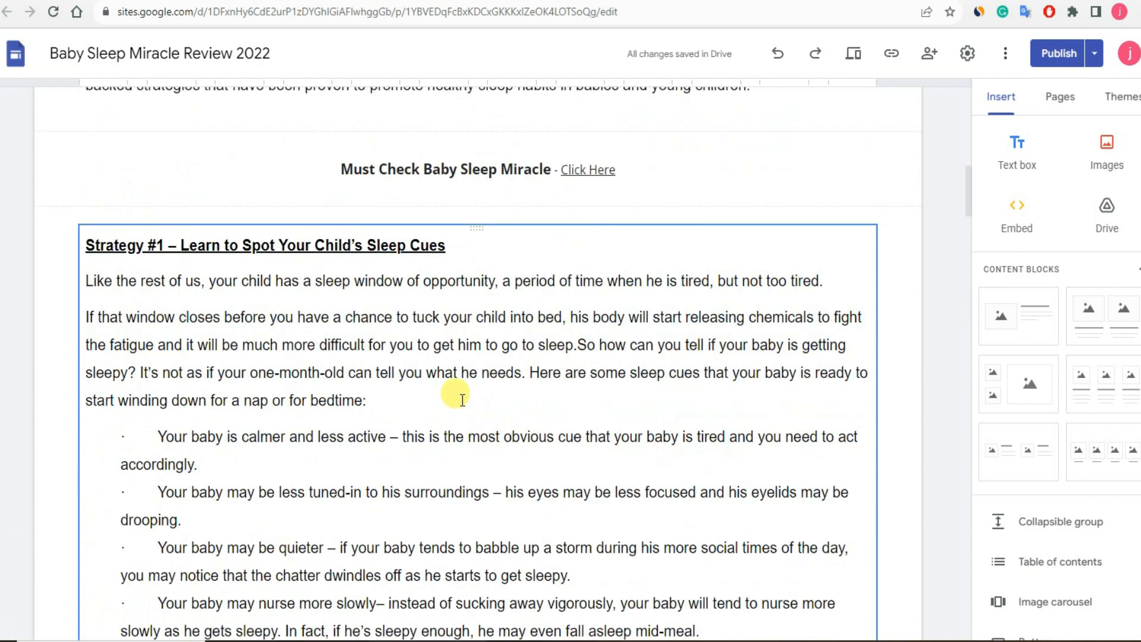
{"action": "scroll", "coordinate": [462, 395], "scroll_direction": "up", "scroll_amount": 5}
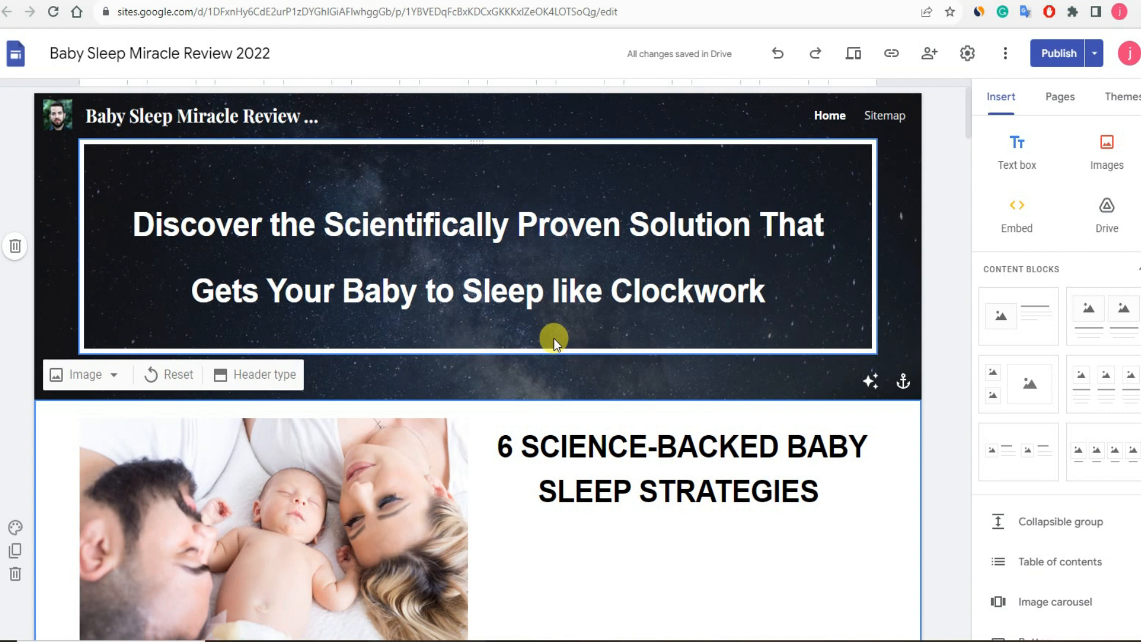
Switch back to the Google Form and make the Name question optional, keeping its Short answer type.
{"action": "key", "text": "ctrl+Tab"}
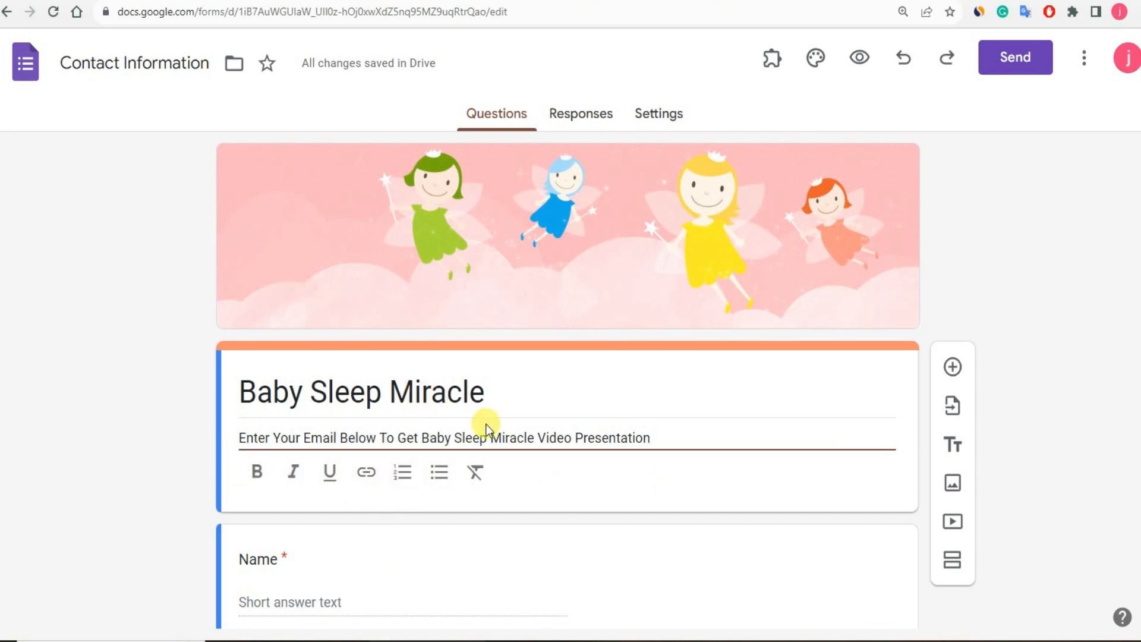
{"action": "scroll", "coordinate": [404, 425], "scroll_direction": "down", "scroll_amount": 3}
{"action": "left_click", "coordinate": [290, 441]}
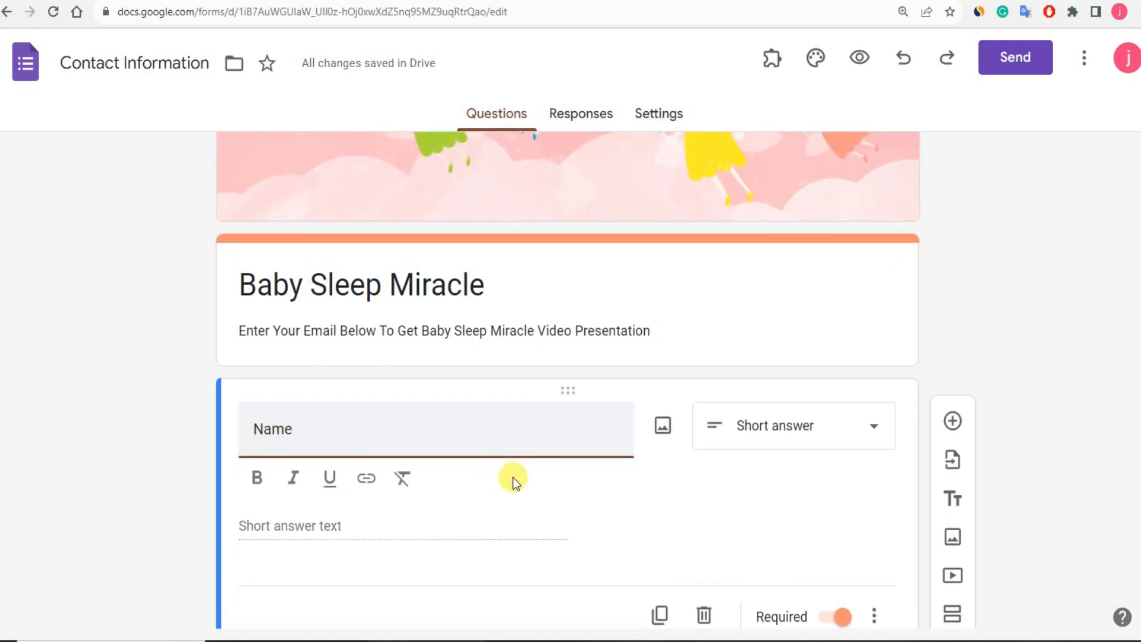
{"action": "scroll", "coordinate": [344, 424], "scroll_direction": "down", "scroll_amount": 3}
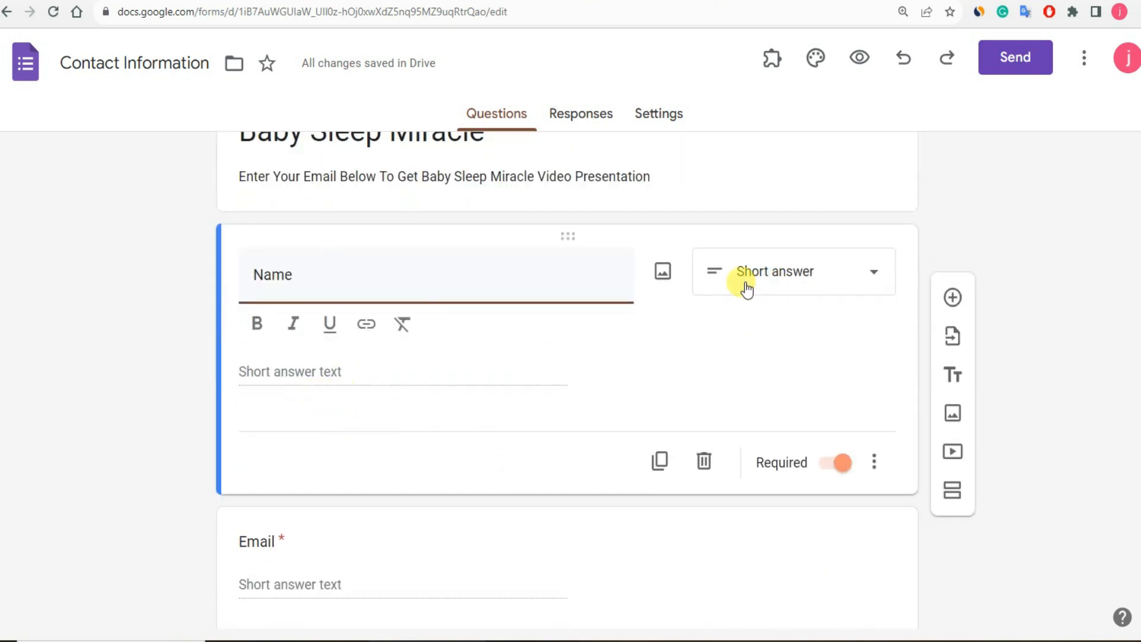
{"action": "left_click", "coordinate": [851, 292]}
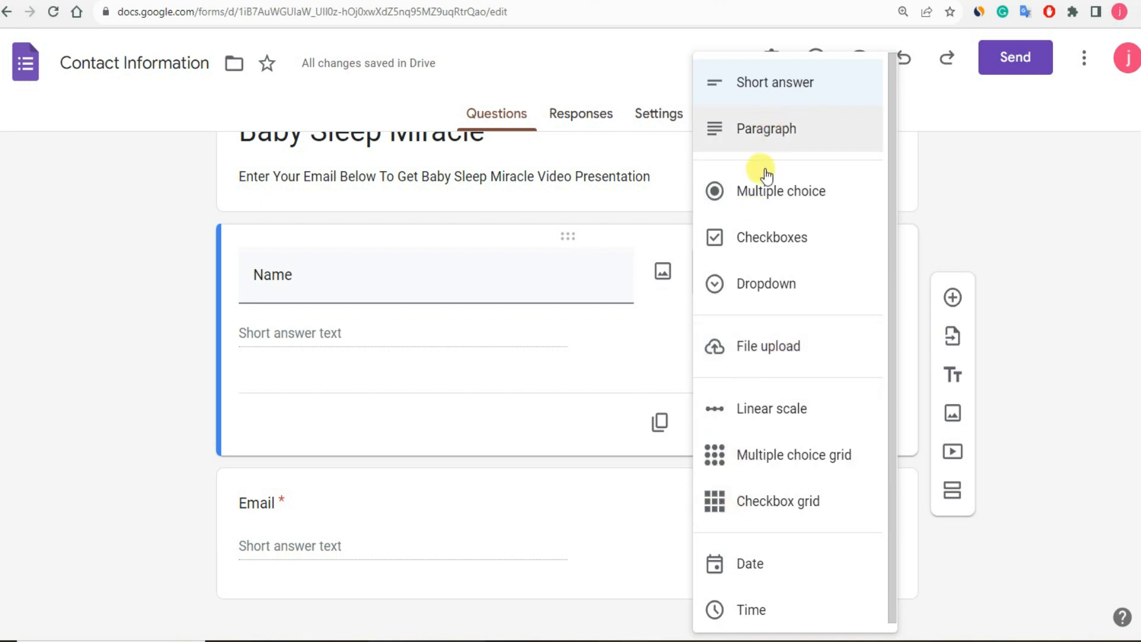
{"action": "left_click", "coordinate": [648, 351]}
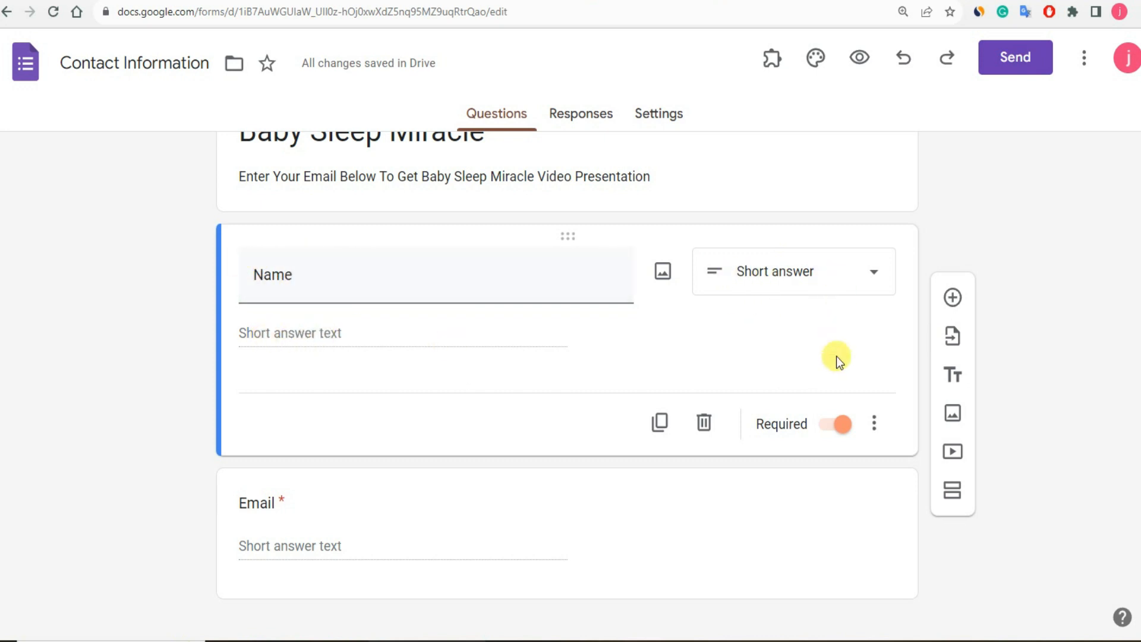
{"action": "left_click", "coordinate": [838, 425]}
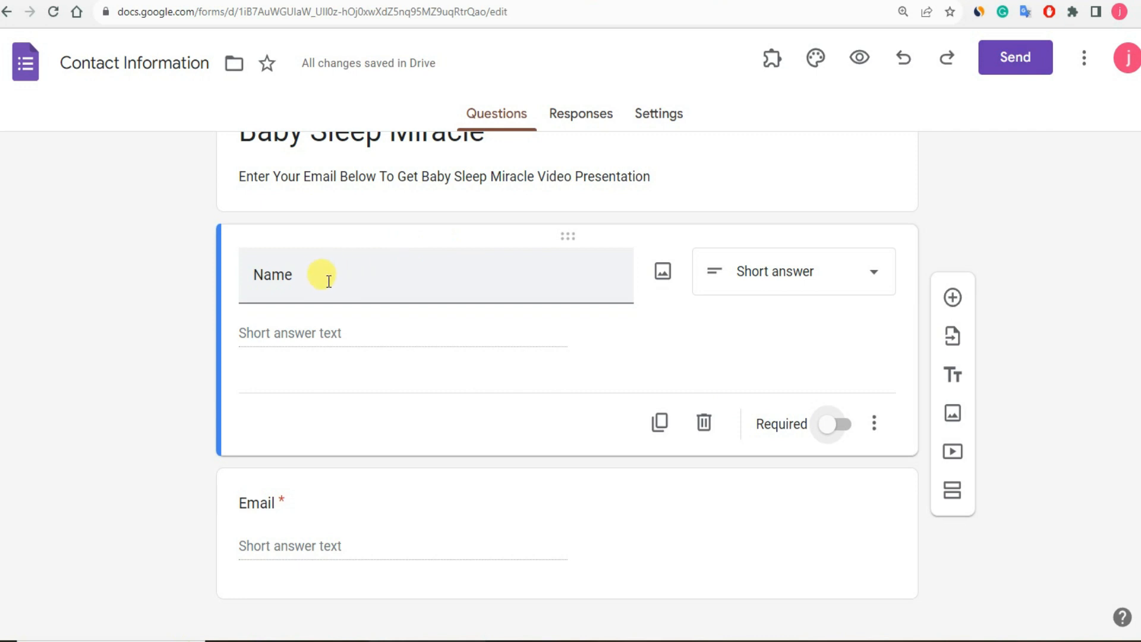
Make the Name question required and check the Email question's validation and required settings.
{"action": "left_click", "coordinate": [832, 426]}
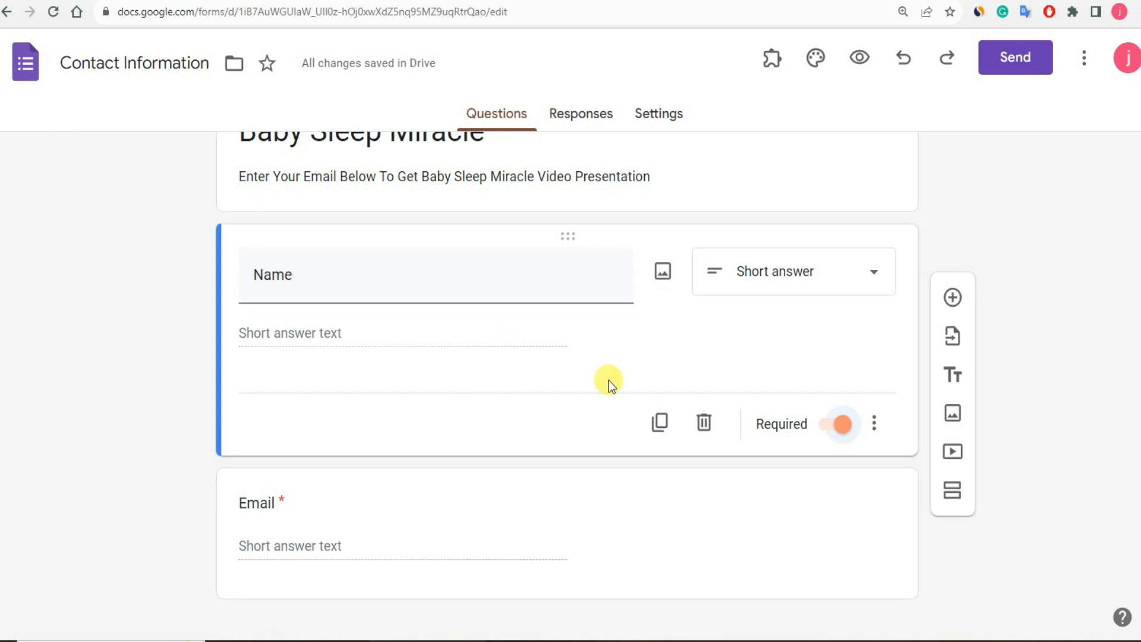
{"action": "scroll", "coordinate": [594, 380], "scroll_direction": "down", "scroll_amount": 1}
{"action": "left_click", "coordinate": [435, 474]}
{"action": "scroll", "coordinate": [487, 446], "scroll_direction": "down", "scroll_amount": 2}
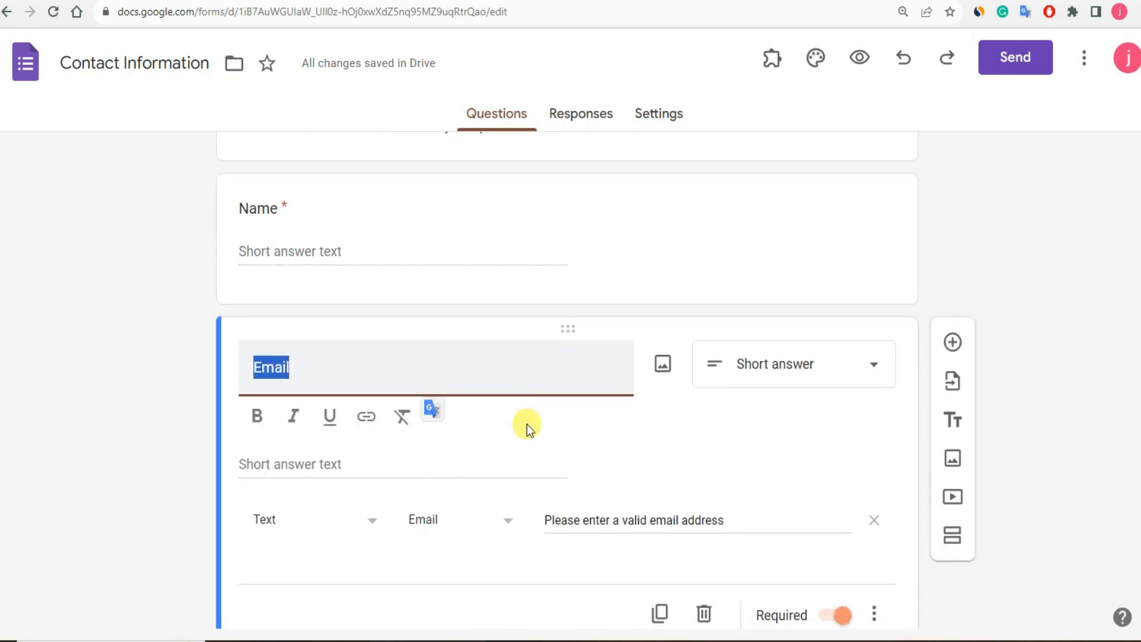
{"action": "left_click", "coordinate": [683, 405]}
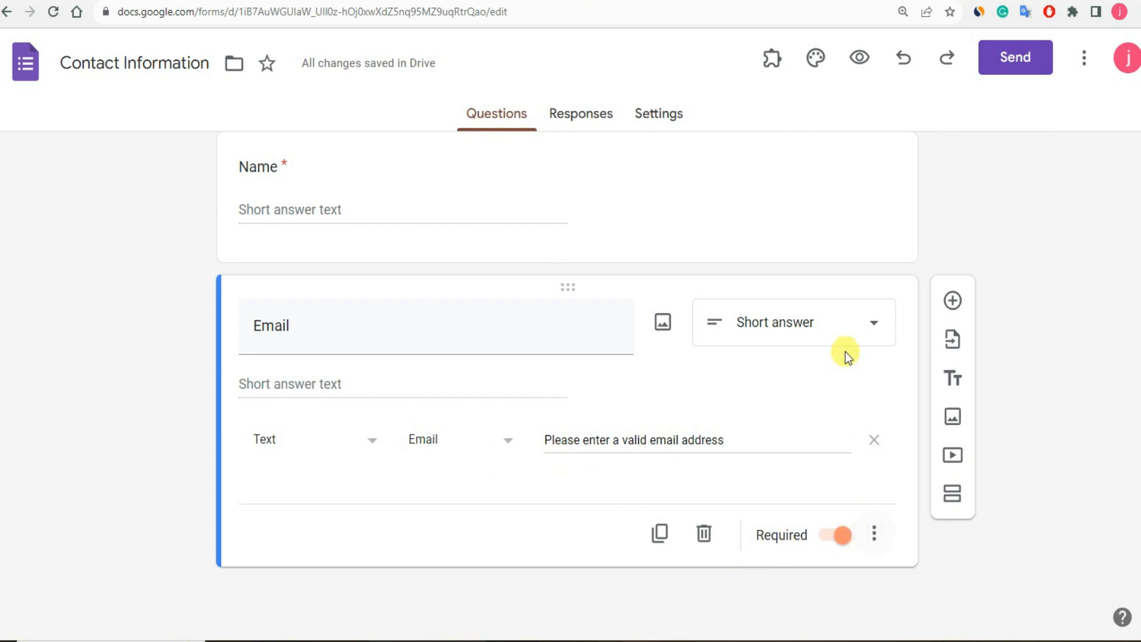
{"action": "left_click", "coordinate": [815, 241]}
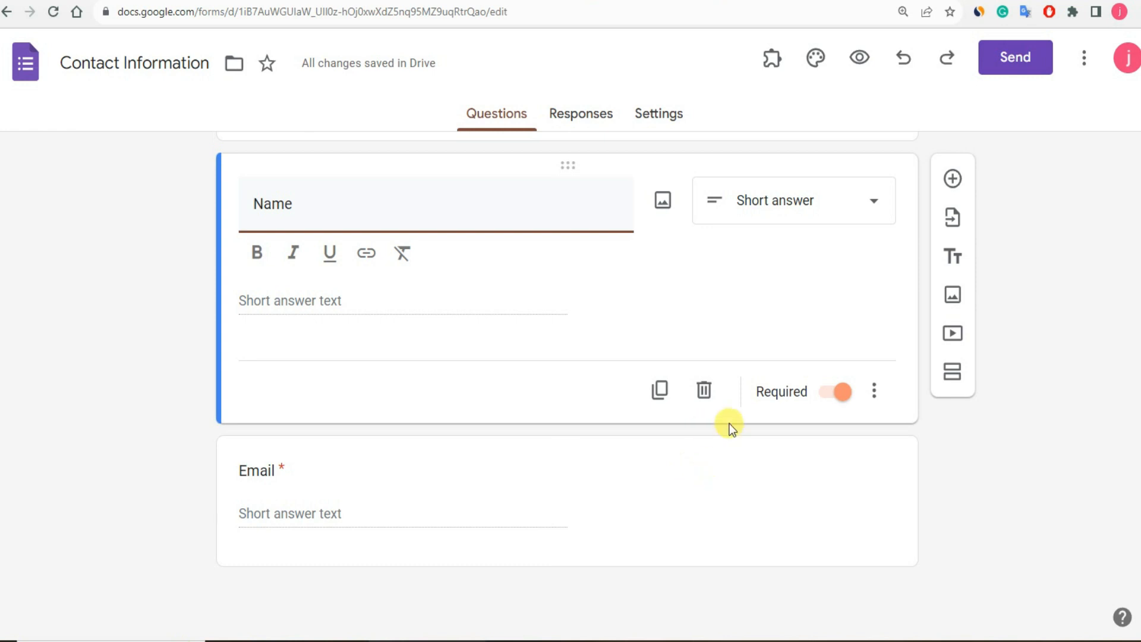
{"action": "left_click", "coordinate": [827, 455]}
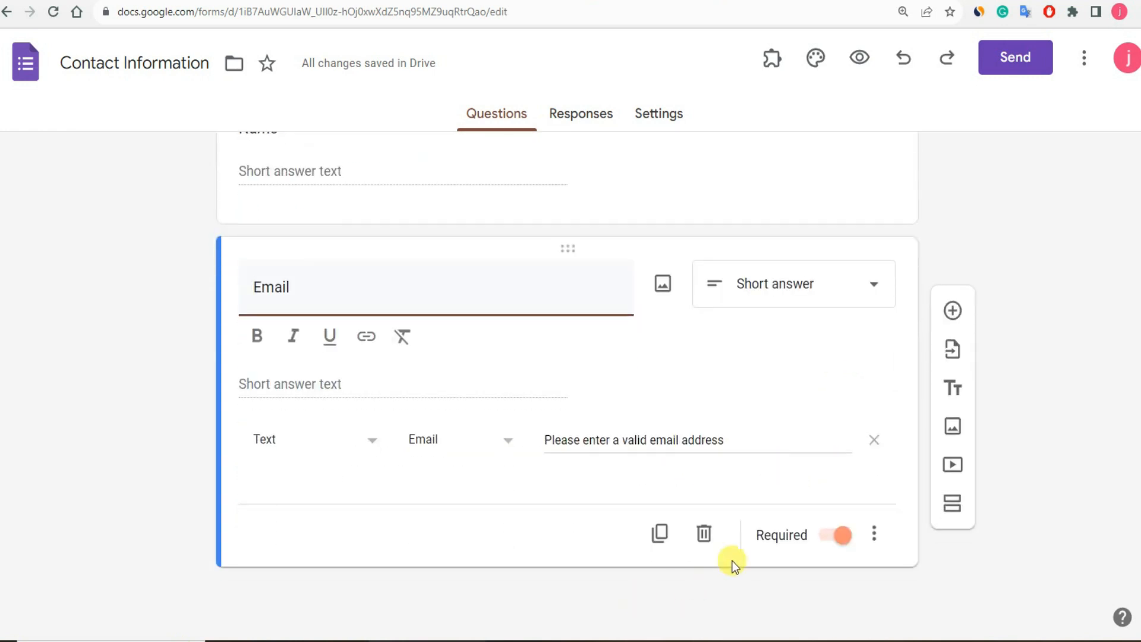
Add a Short answer question titled "Phone Number" below the Email question.
{"action": "left_click", "coordinate": [954, 314]}
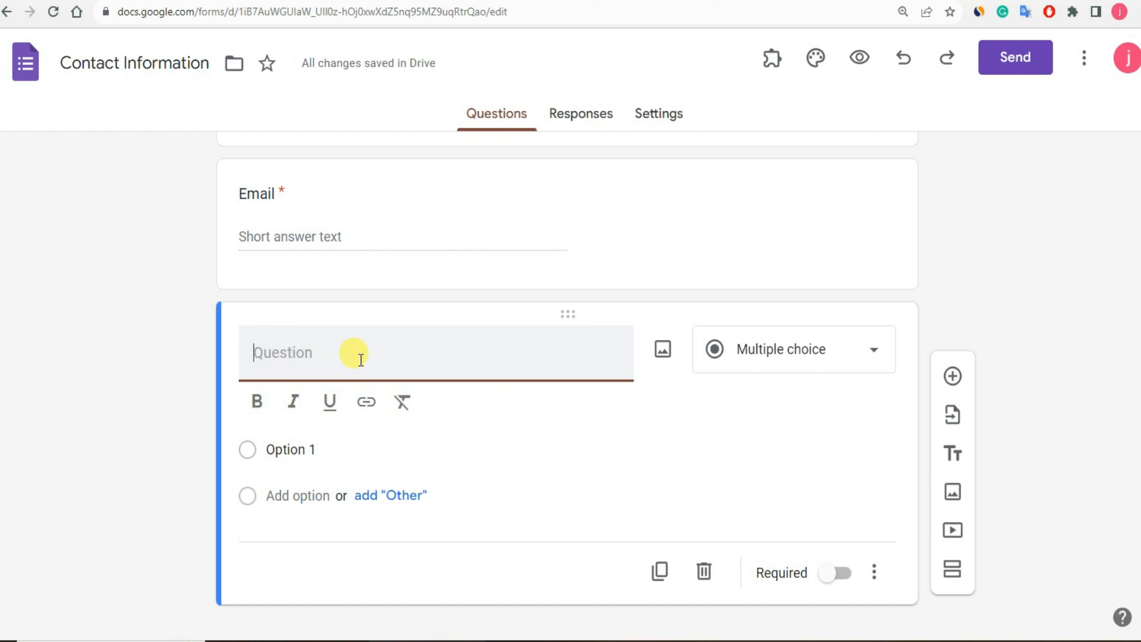
{"action": "type", "text": "Phone Number"}
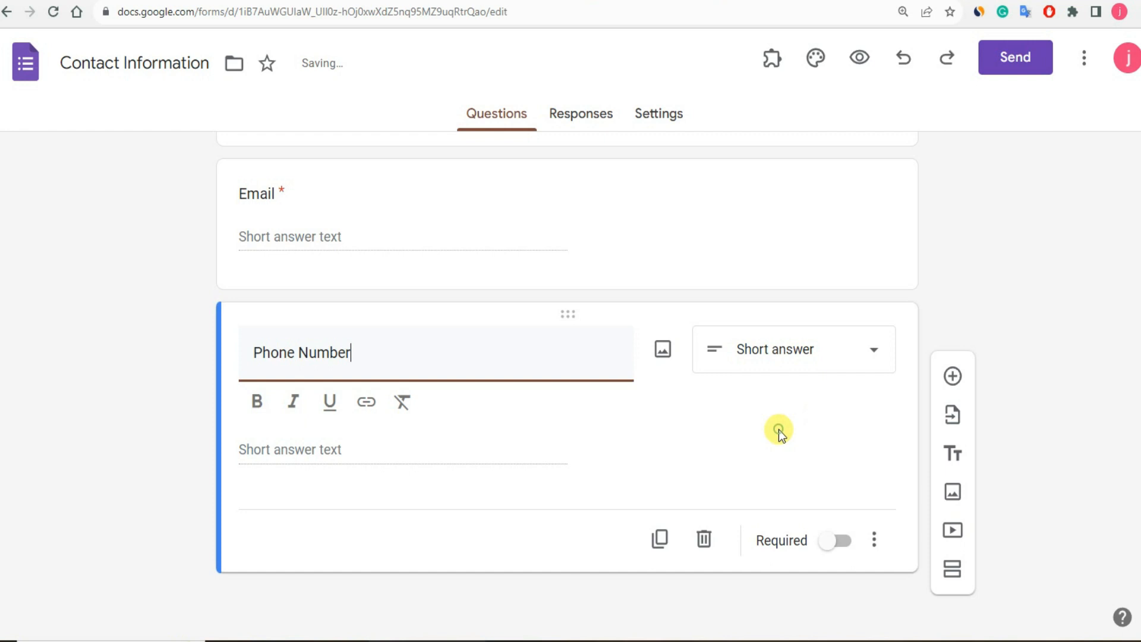
{"action": "left_click", "coordinate": [696, 432]}
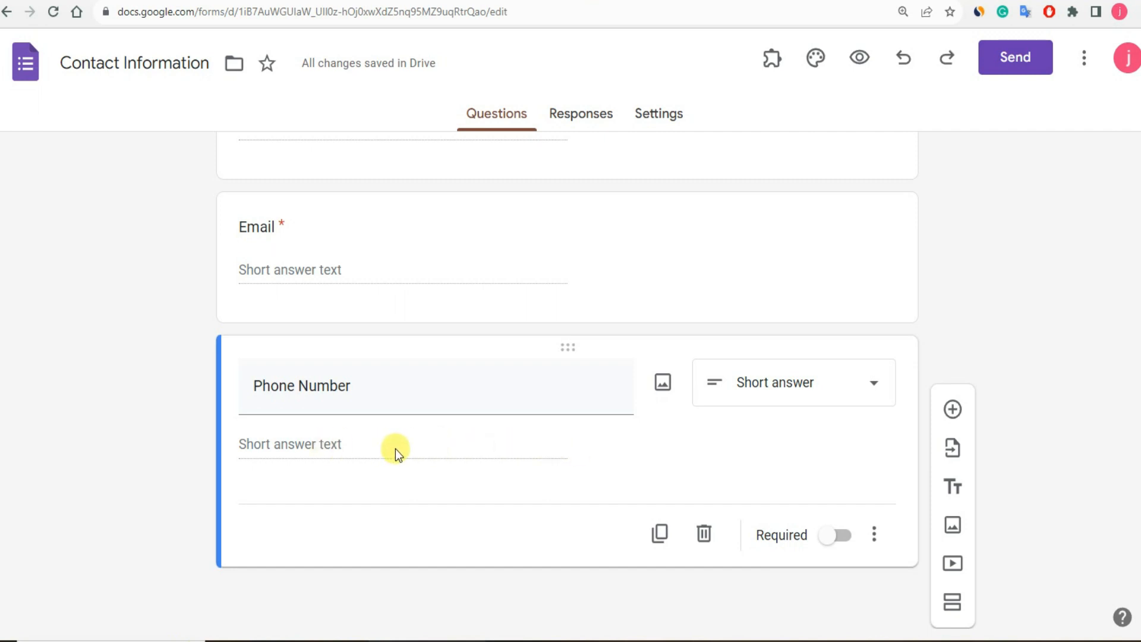
Try Number response validation on the Phone Number question, remove it and delete the question.
{"action": "left_click", "coordinate": [876, 535]}
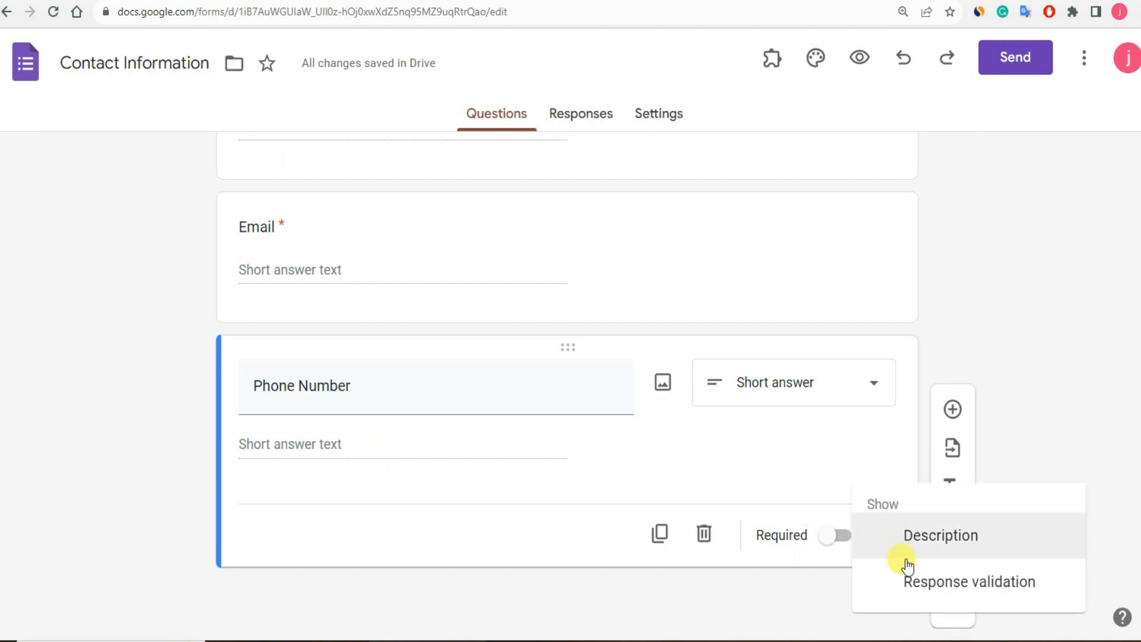
{"action": "left_click", "coordinate": [947, 583]}
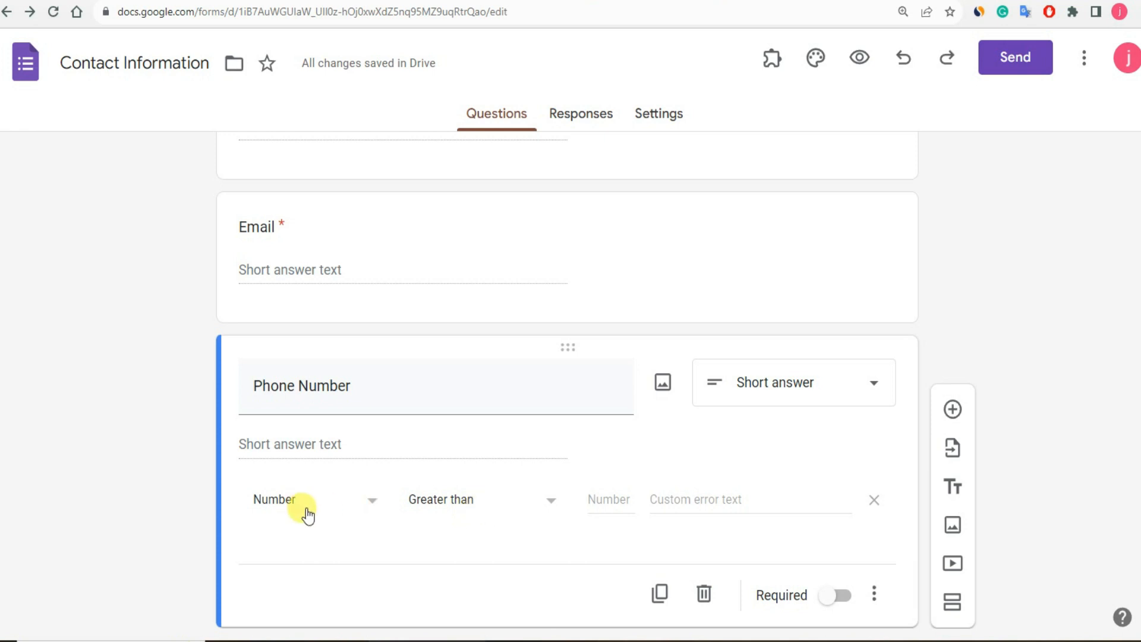
{"action": "left_click", "coordinate": [682, 504]}
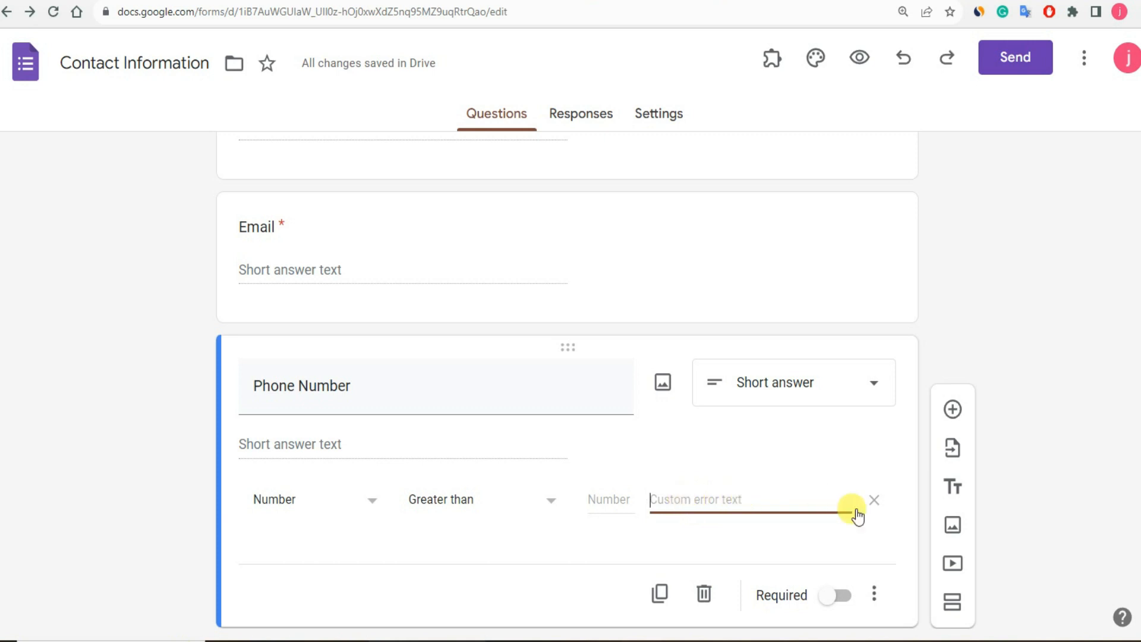
{"action": "left_click", "coordinate": [870, 597]}
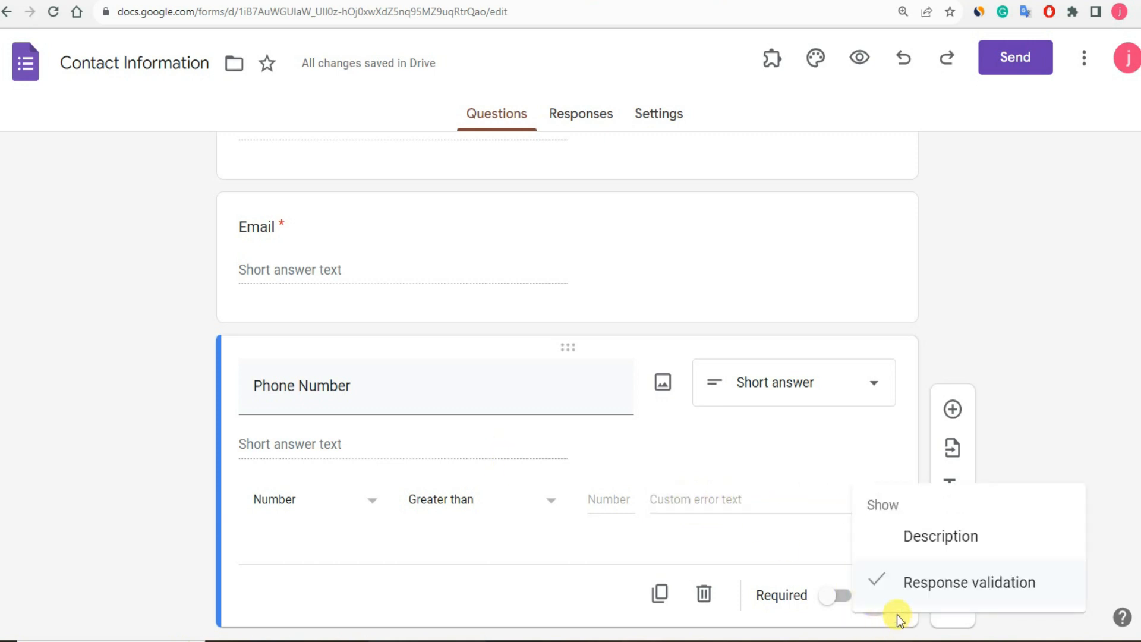
{"action": "left_click", "coordinate": [874, 581]}
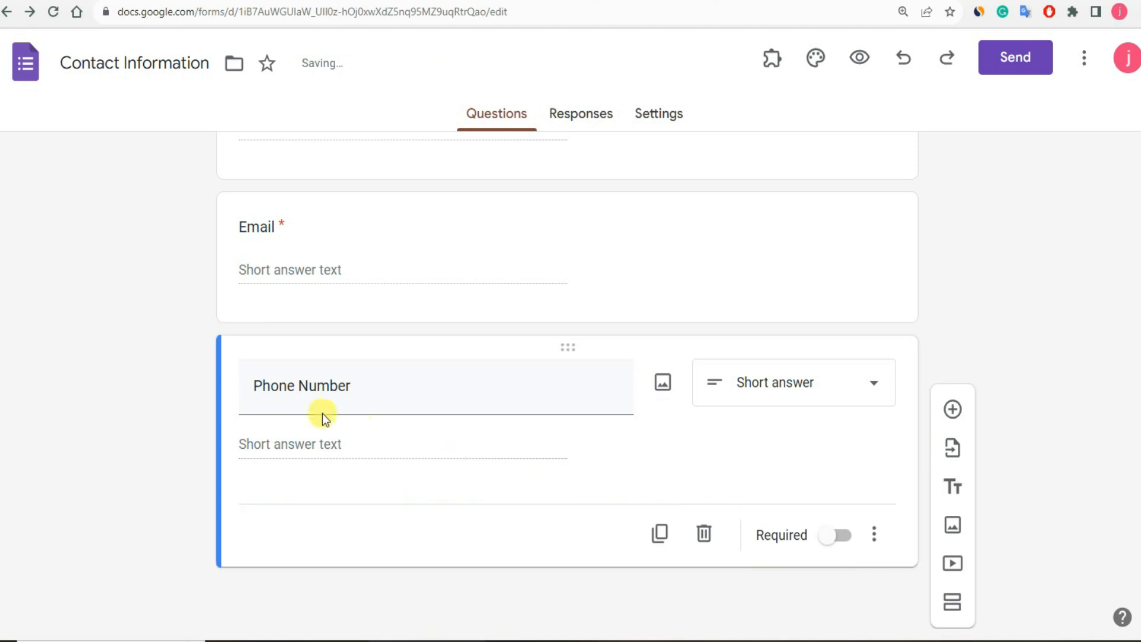
{"action": "left_click", "coordinate": [704, 534]}
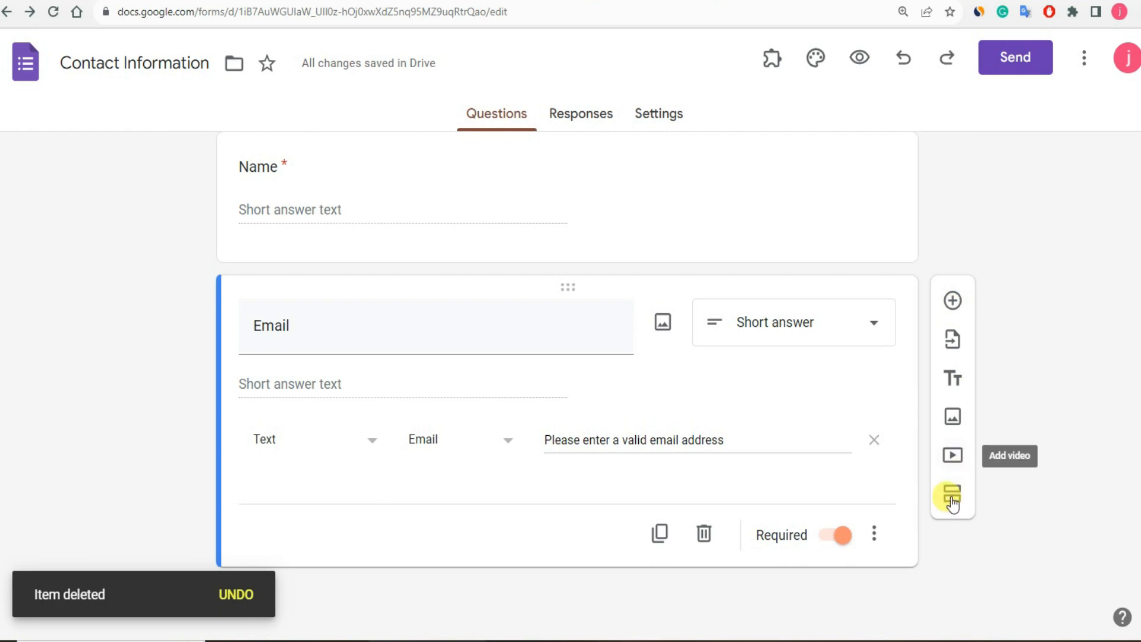
Review the form from its header image, title and description through the Name and Email questions.
{"action": "scroll", "coordinate": [573, 398], "scroll_direction": "up", "scroll_amount": 5}
{"action": "scroll", "coordinate": [822, 448], "scroll_direction": "down", "scroll_amount": 4}
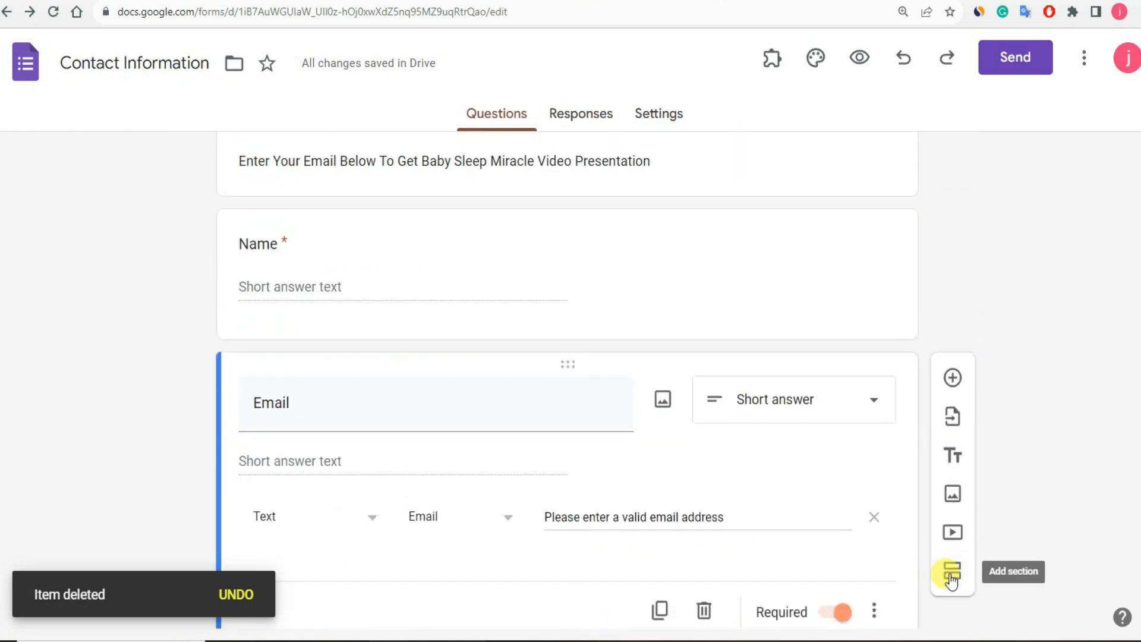
{"action": "scroll", "coordinate": [484, 247], "scroll_direction": "up", "scroll_amount": 4}
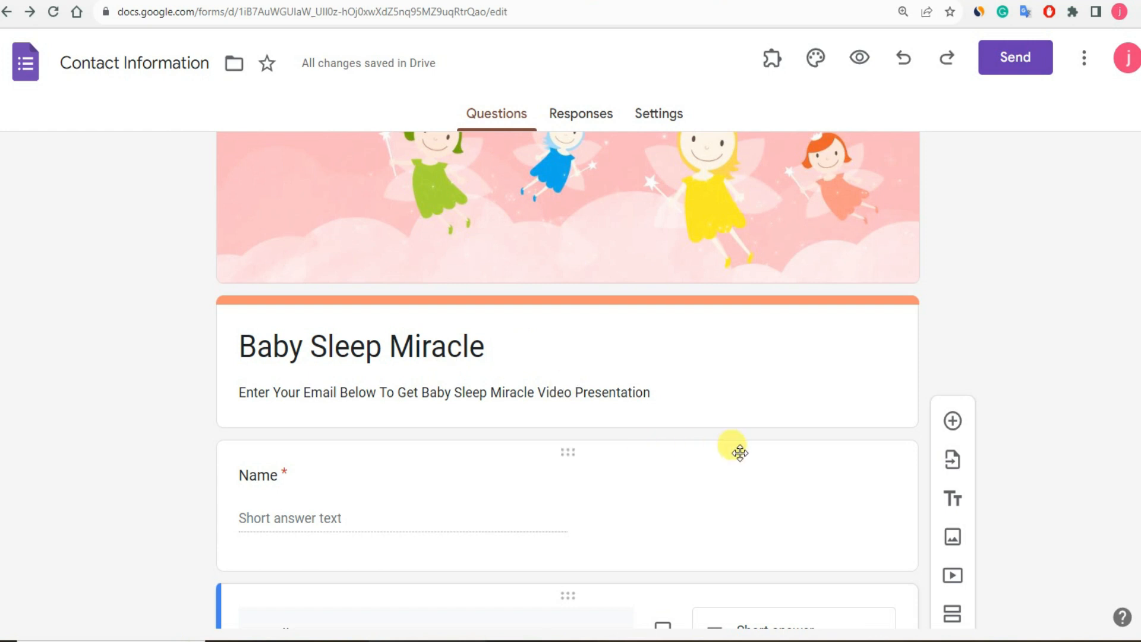
{"action": "triple_click", "coordinate": [665, 391]}
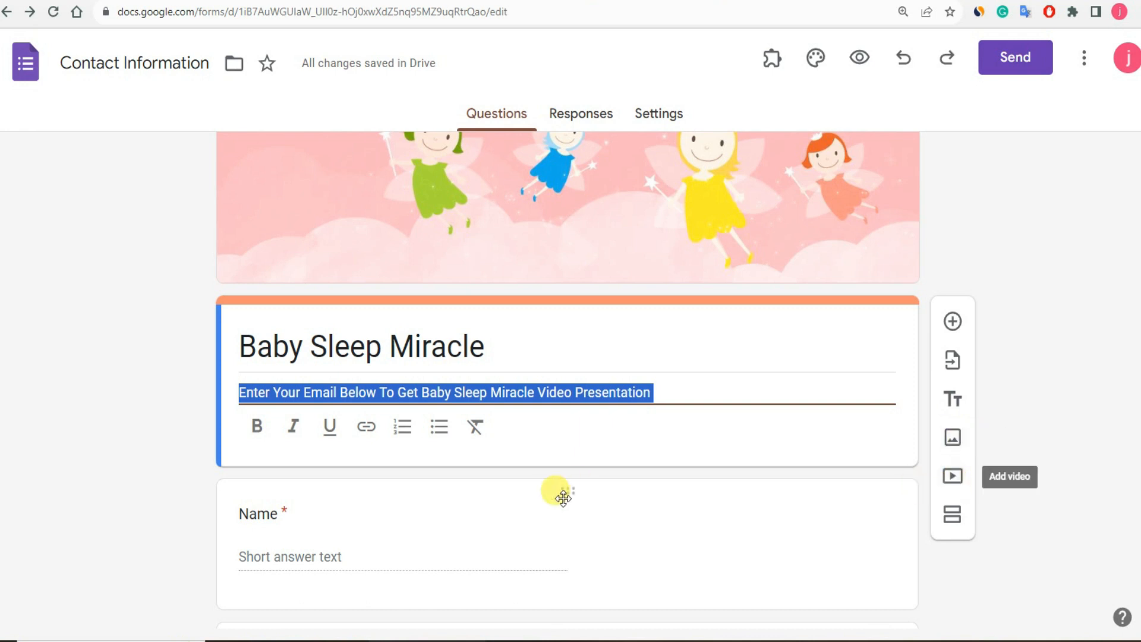
{"action": "scroll", "coordinate": [594, 482], "scroll_direction": "down", "scroll_amount": 1}
{"action": "left_click", "coordinate": [633, 404]}
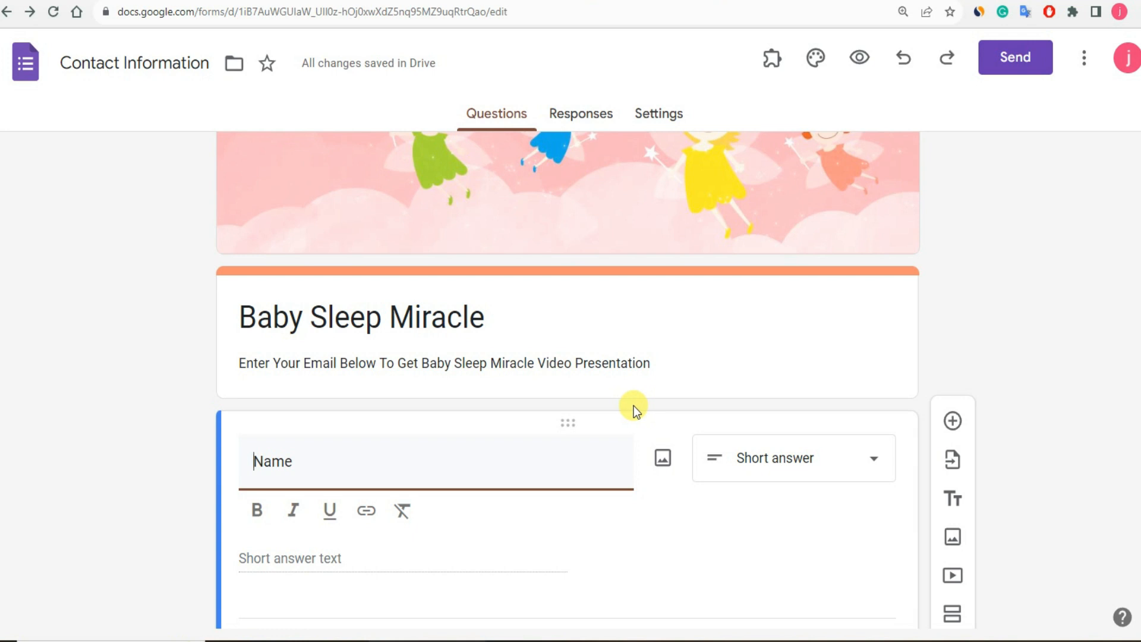
{"action": "left_click", "coordinate": [111, 356]}
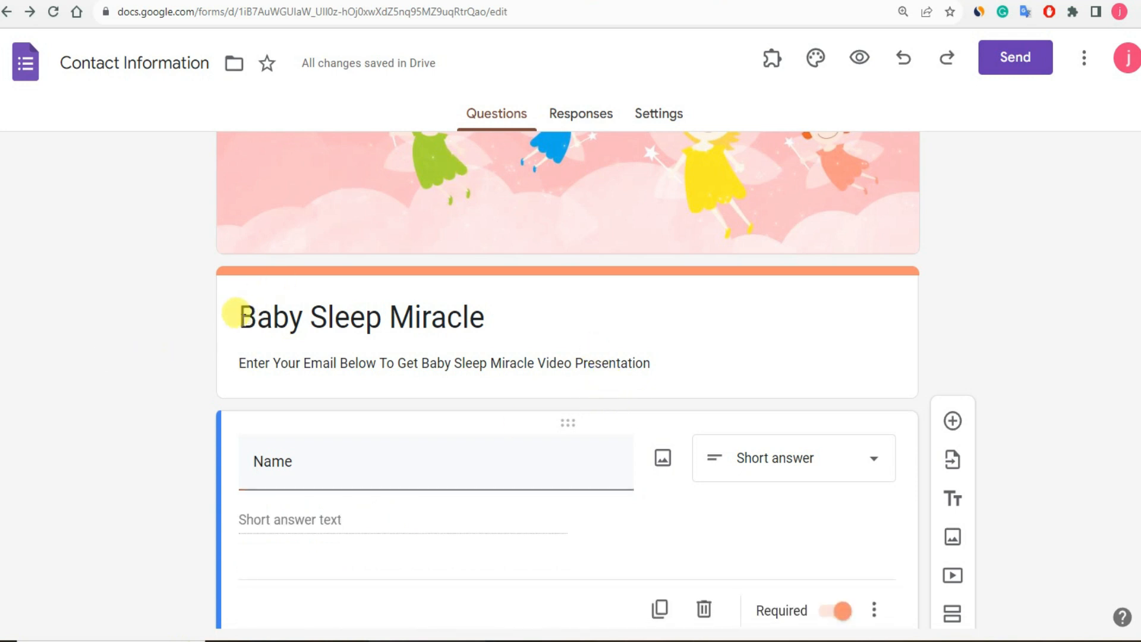
{"action": "scroll", "coordinate": [510, 338], "scroll_direction": "down", "scroll_amount": 3}
{"action": "scroll", "coordinate": [514, 338], "scroll_direction": "up", "scroll_amount": 4}
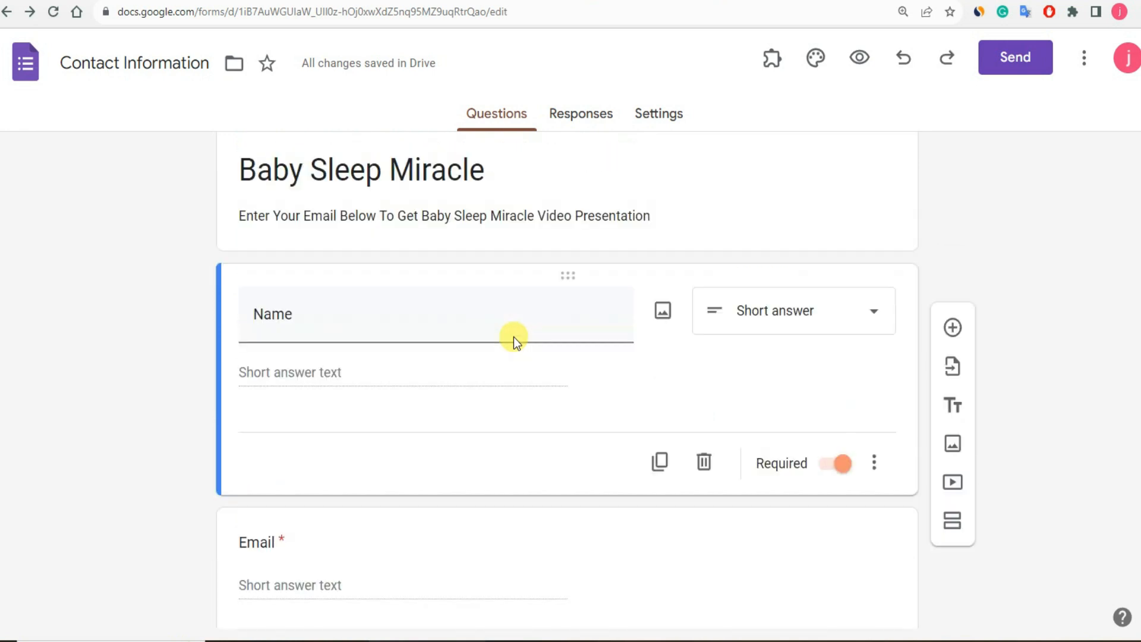
{"action": "scroll", "coordinate": [514, 337], "scroll_direction": "down", "scroll_amount": 4}
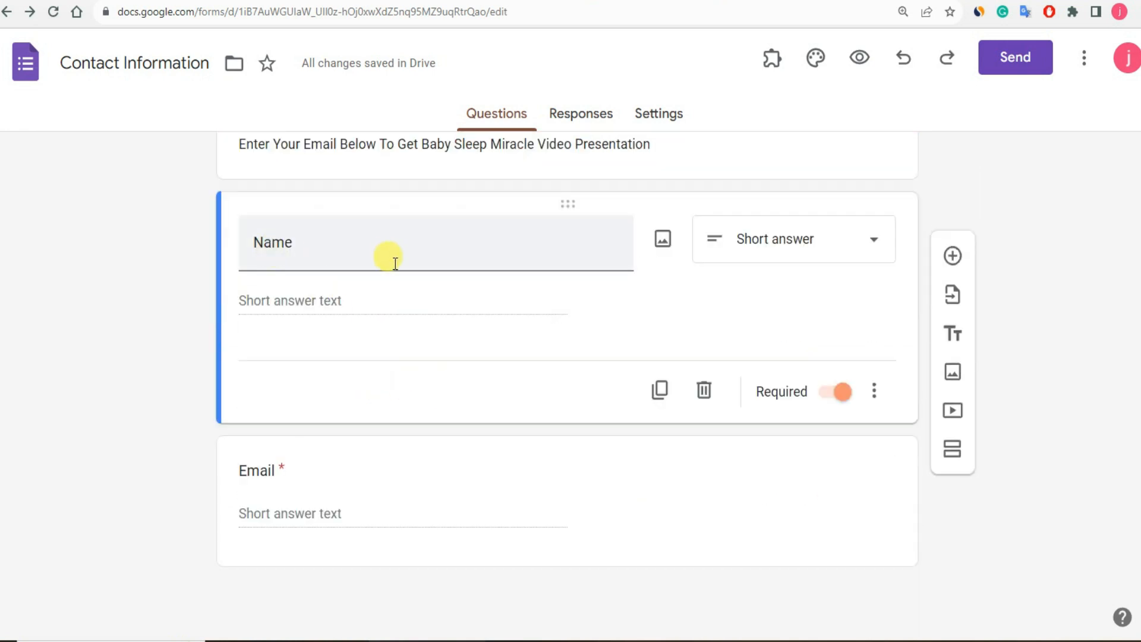
{"action": "scroll", "coordinate": [541, 465], "scroll_direction": "up", "scroll_amount": 5}
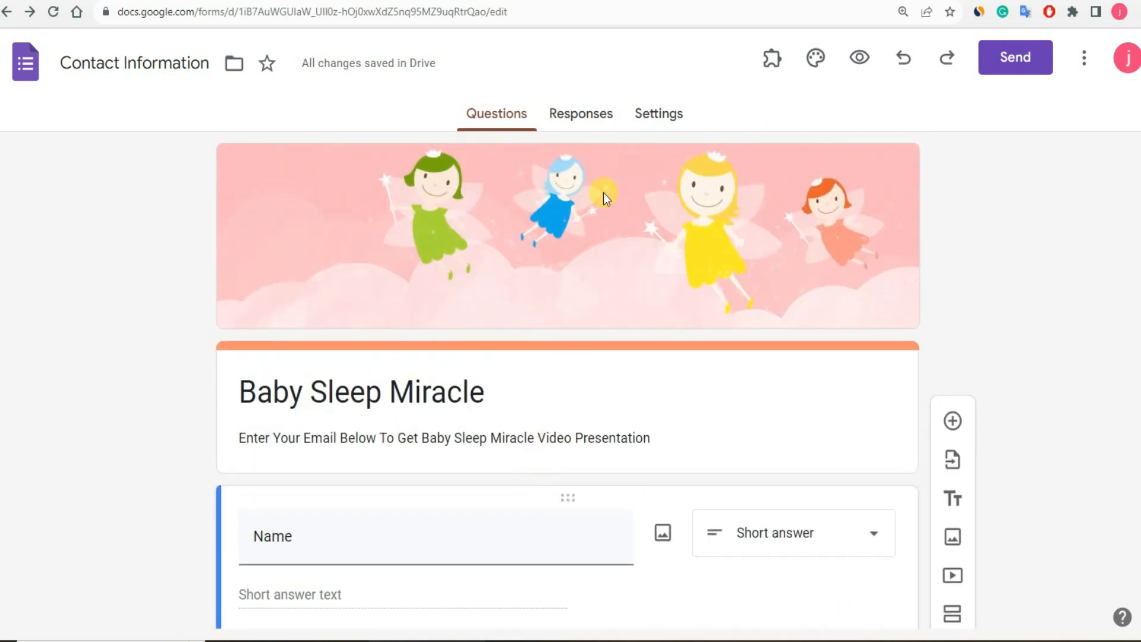
Link the form's responses to a new spreadsheet named "Baby Sleep Miracle Response".
{"action": "left_click", "coordinate": [580, 122]}
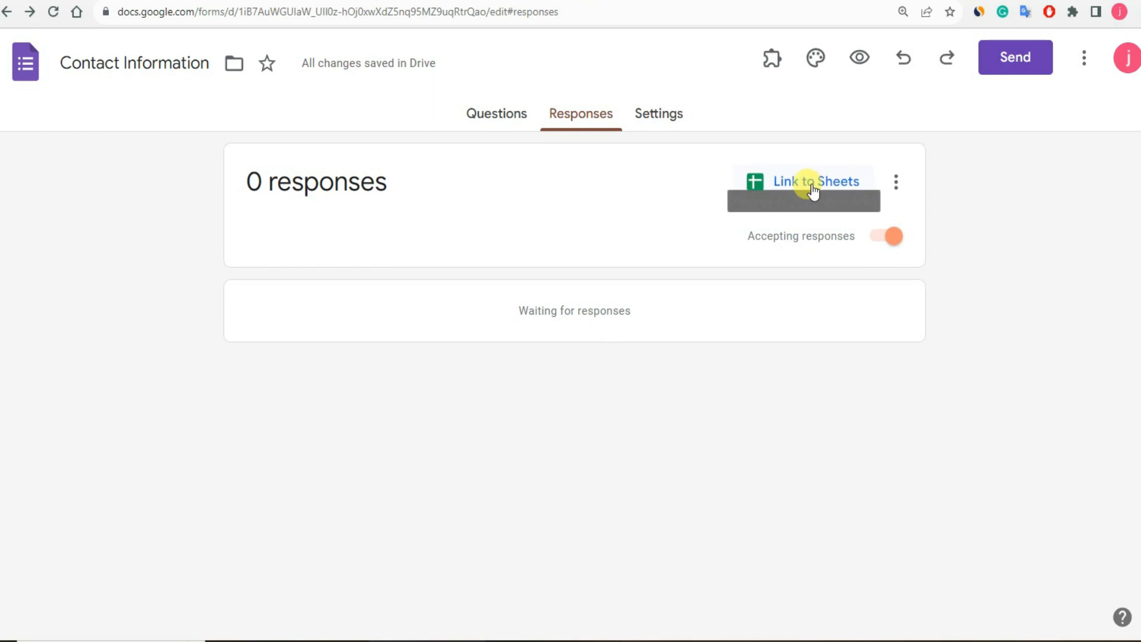
{"action": "left_click", "coordinate": [782, 181]}
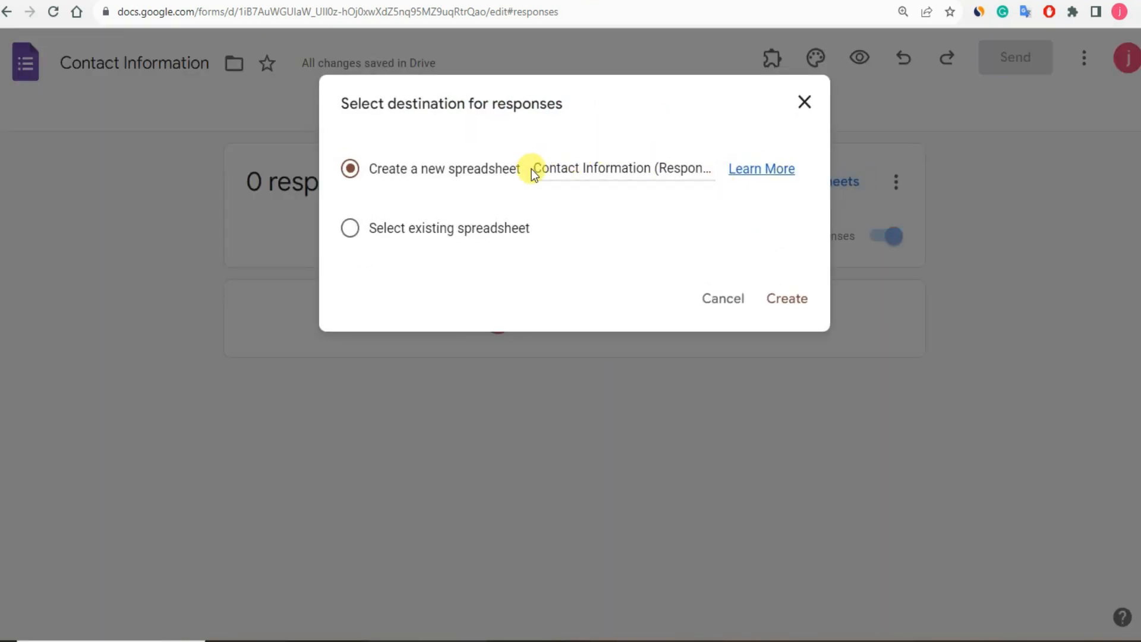
{"action": "left_click_drag", "start_coordinate": [537, 168], "coordinate": [715, 166]}
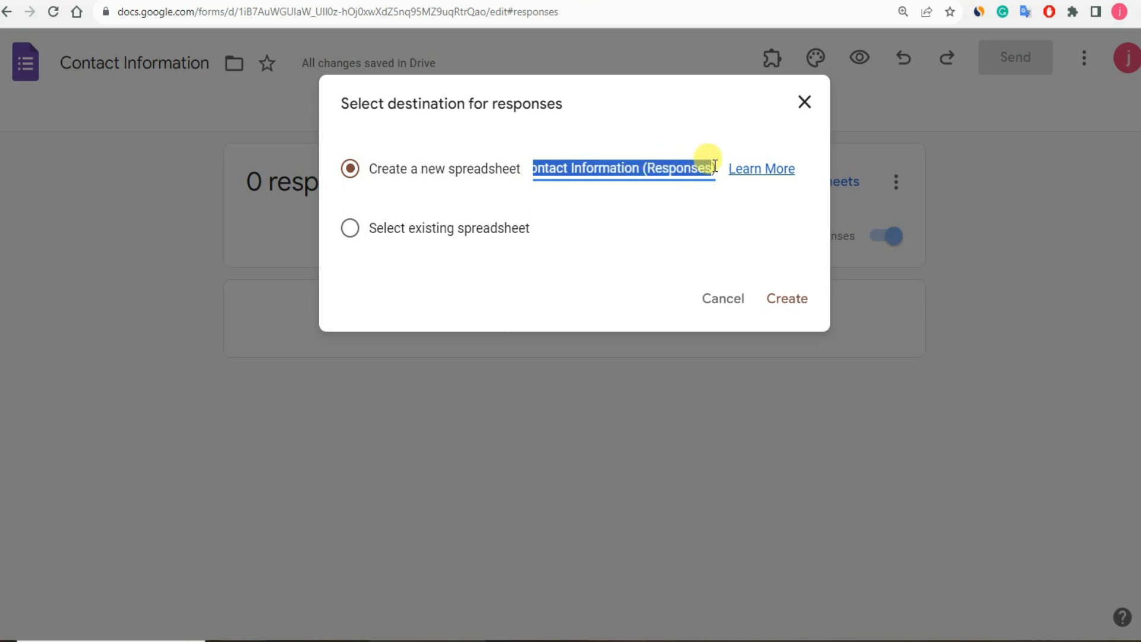
{"action": "type", "text": "Baby Sleep Miracle Response"}
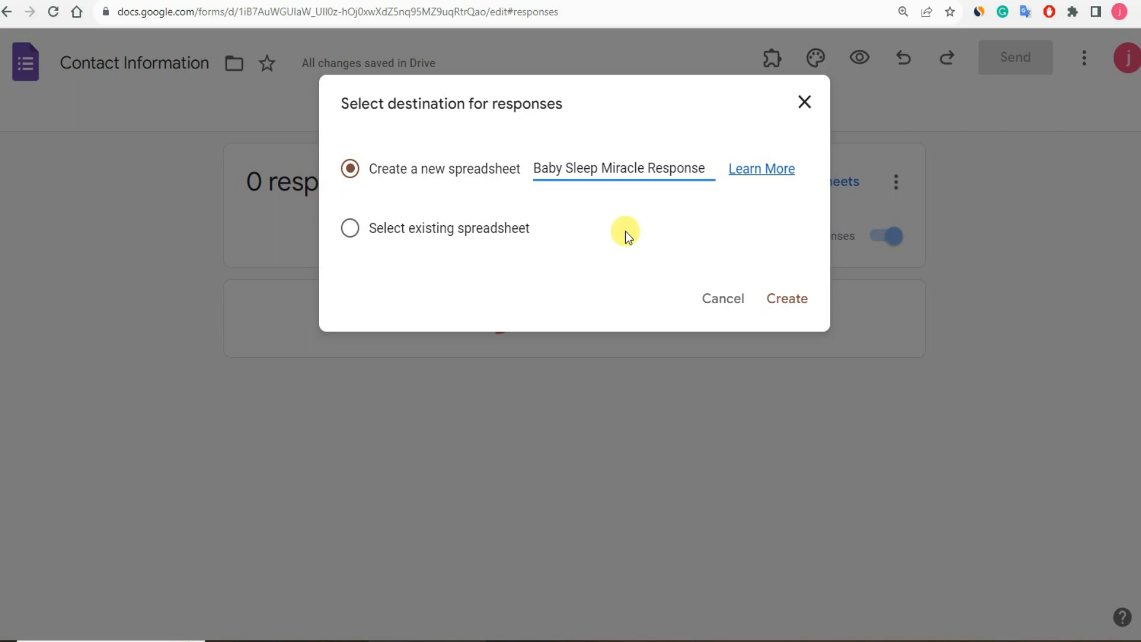
{"action": "left_click", "coordinate": [647, 215]}
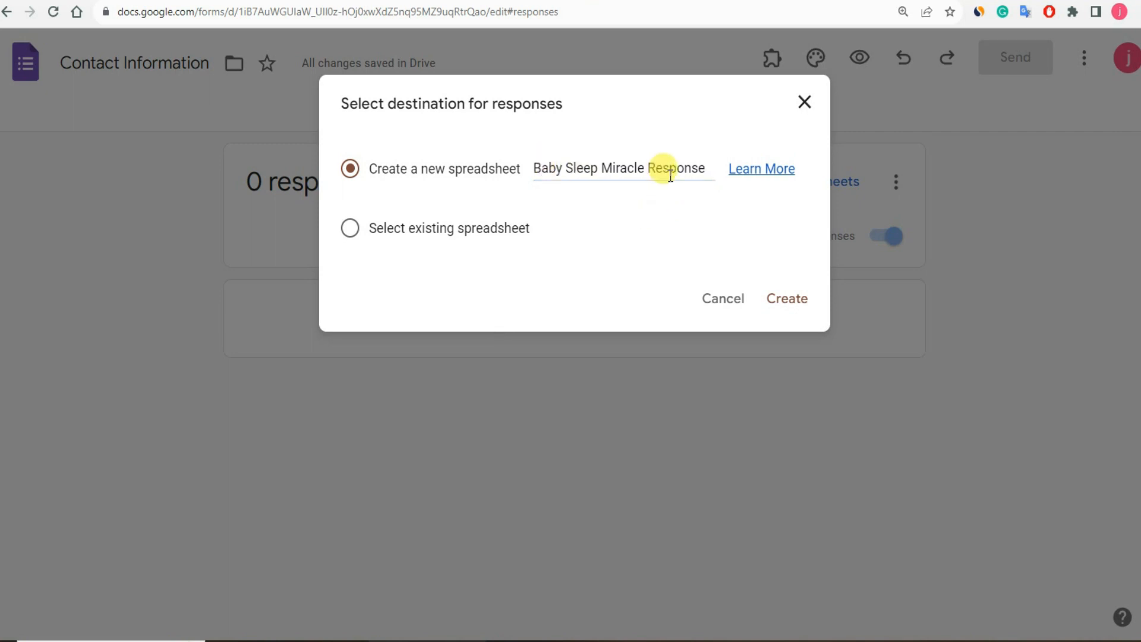
{"action": "left_click", "coordinate": [786, 299]}
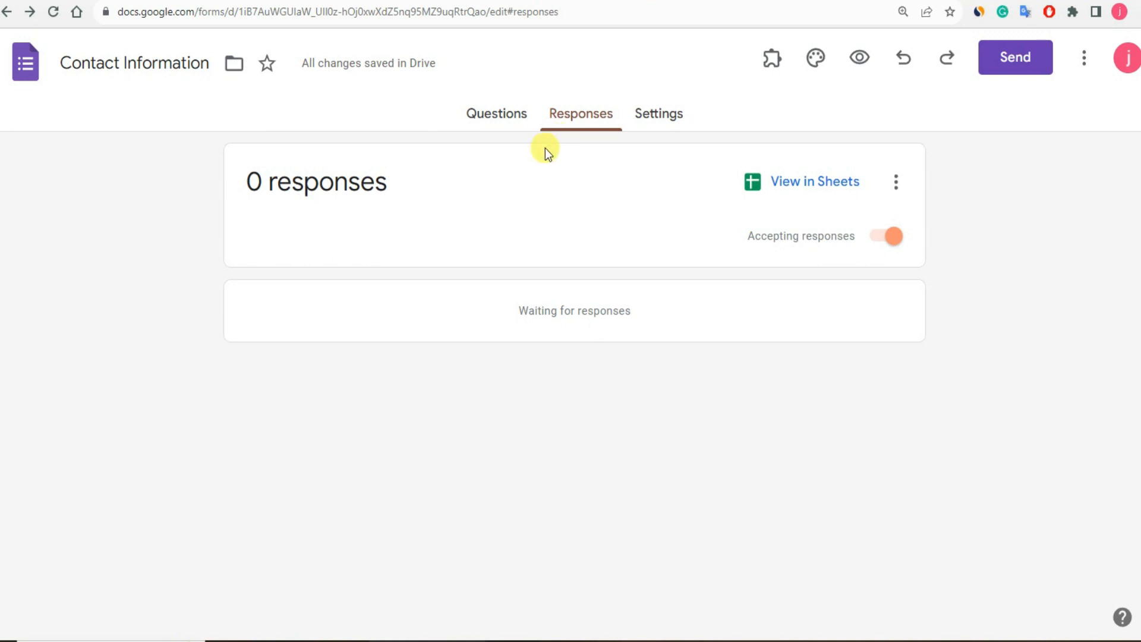
Examine the form's settings, including the Responses section and the options available for collecting email addresses.
{"action": "left_click", "coordinate": [654, 121]}
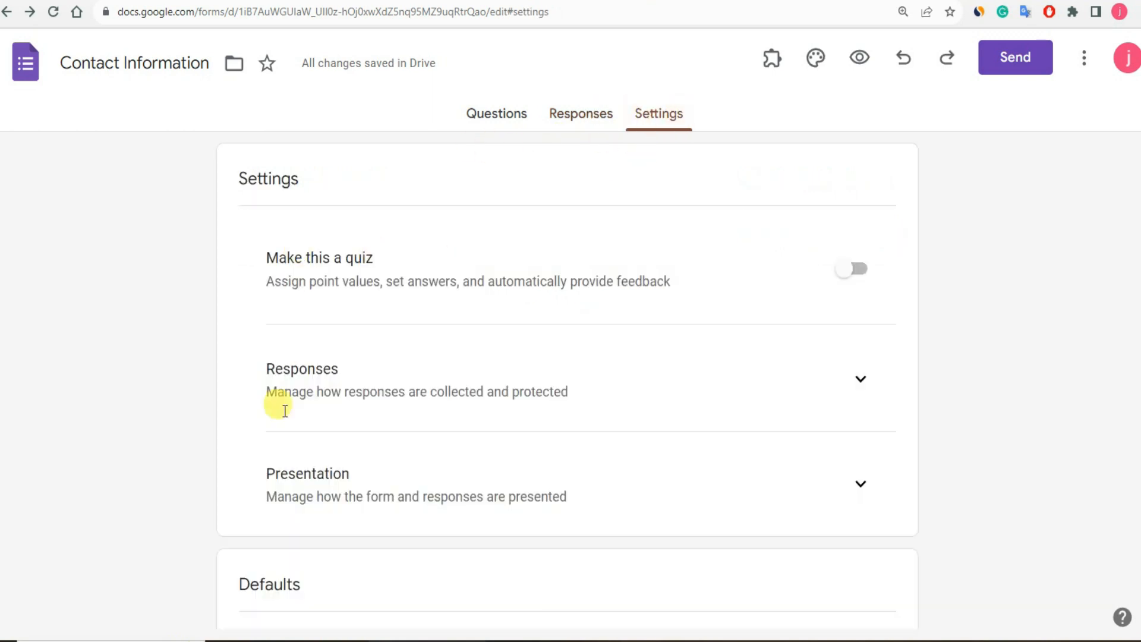
{"action": "scroll", "coordinate": [431, 315], "scroll_direction": "down", "scroll_amount": 1}
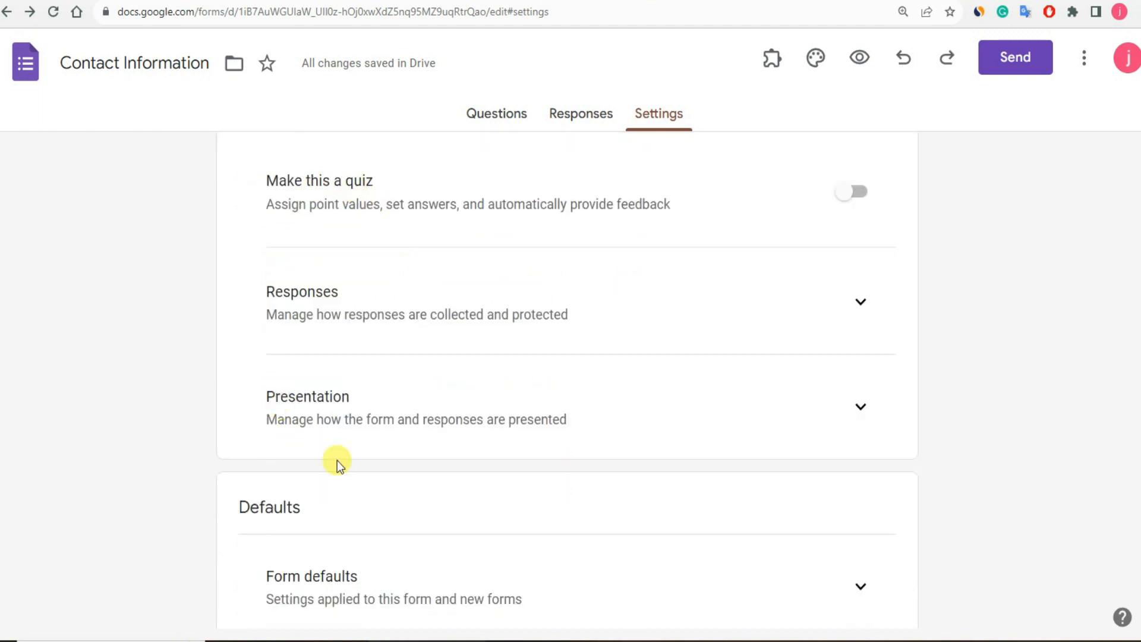
{"action": "scroll", "coordinate": [537, 302], "scroll_direction": "up", "scroll_amount": 1}
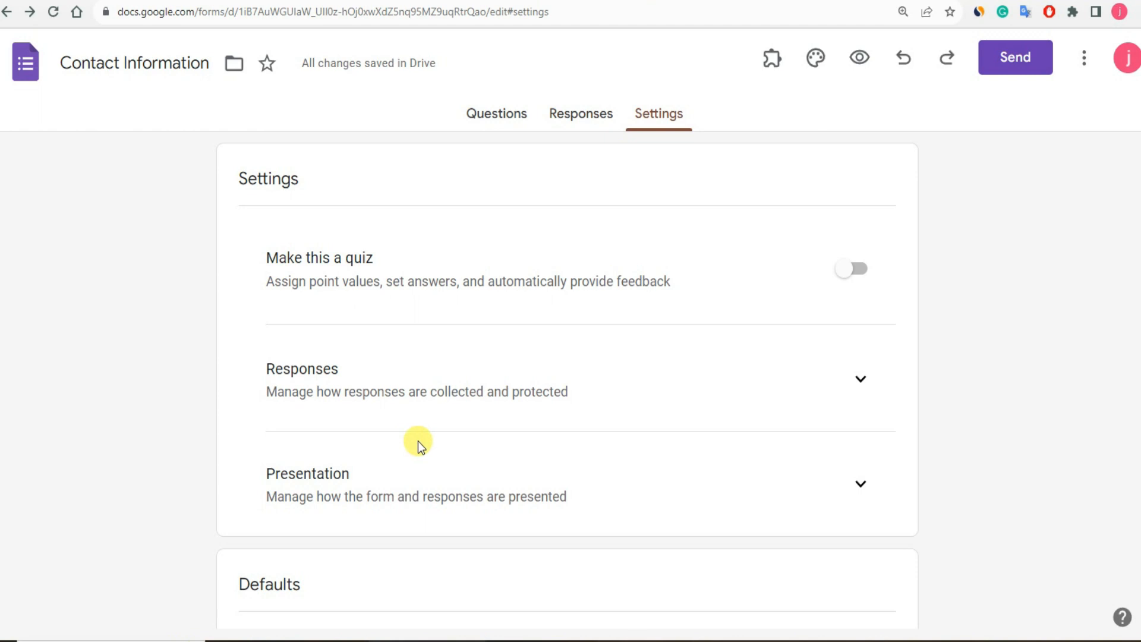
{"action": "scroll", "coordinate": [461, 430], "scroll_direction": "down", "scroll_amount": 4}
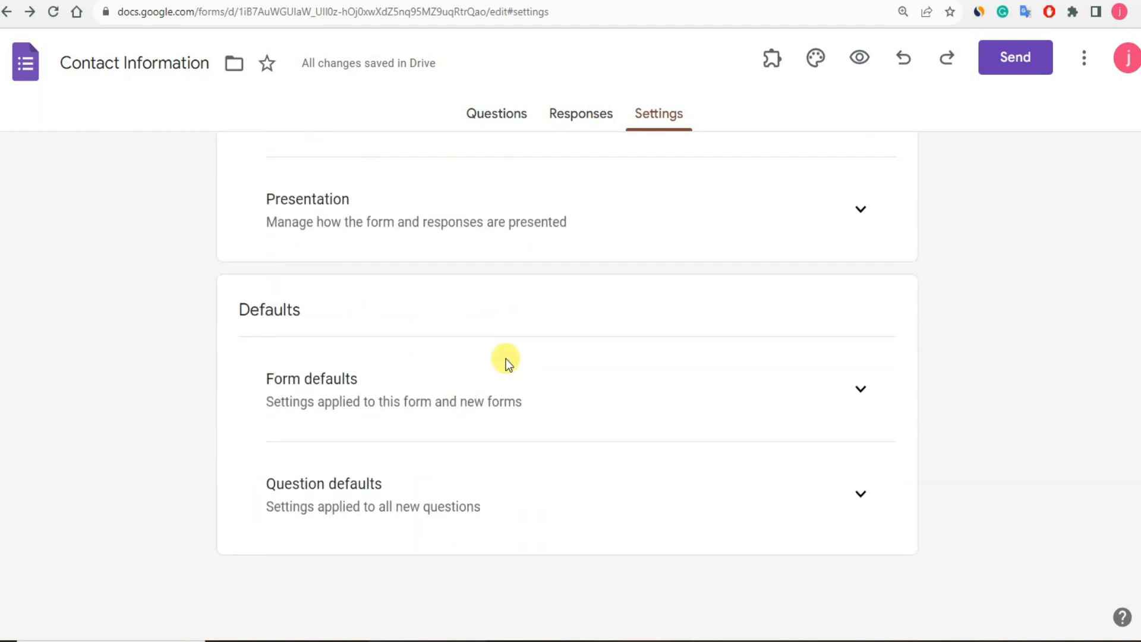
{"action": "scroll", "coordinate": [505, 358], "scroll_direction": "up", "scroll_amount": 4}
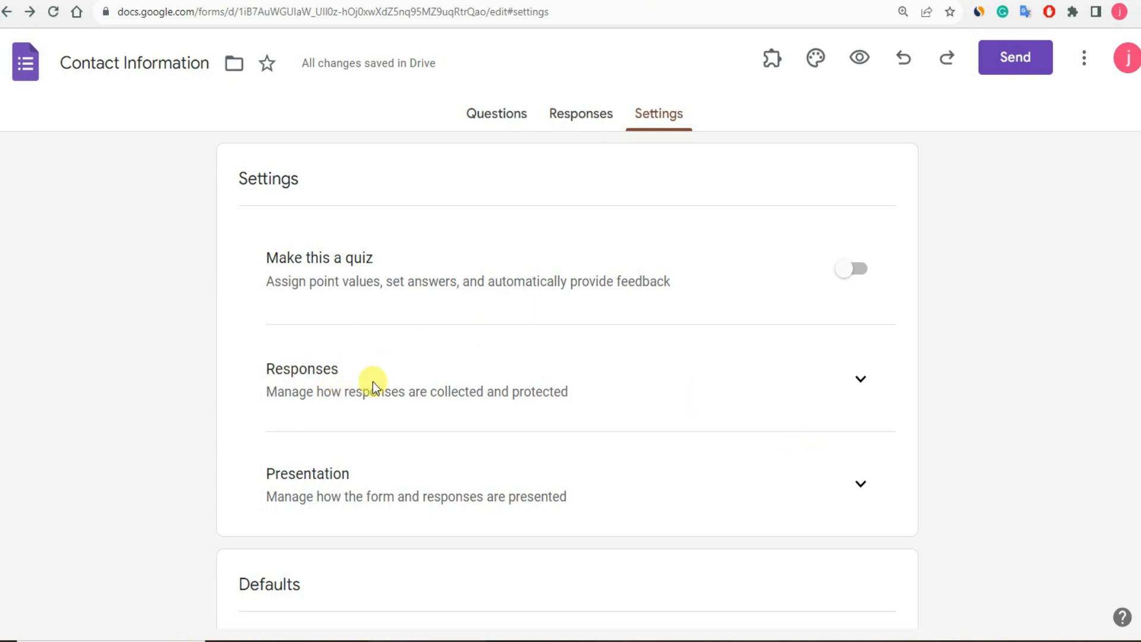
{"action": "left_click", "coordinate": [861, 380]}
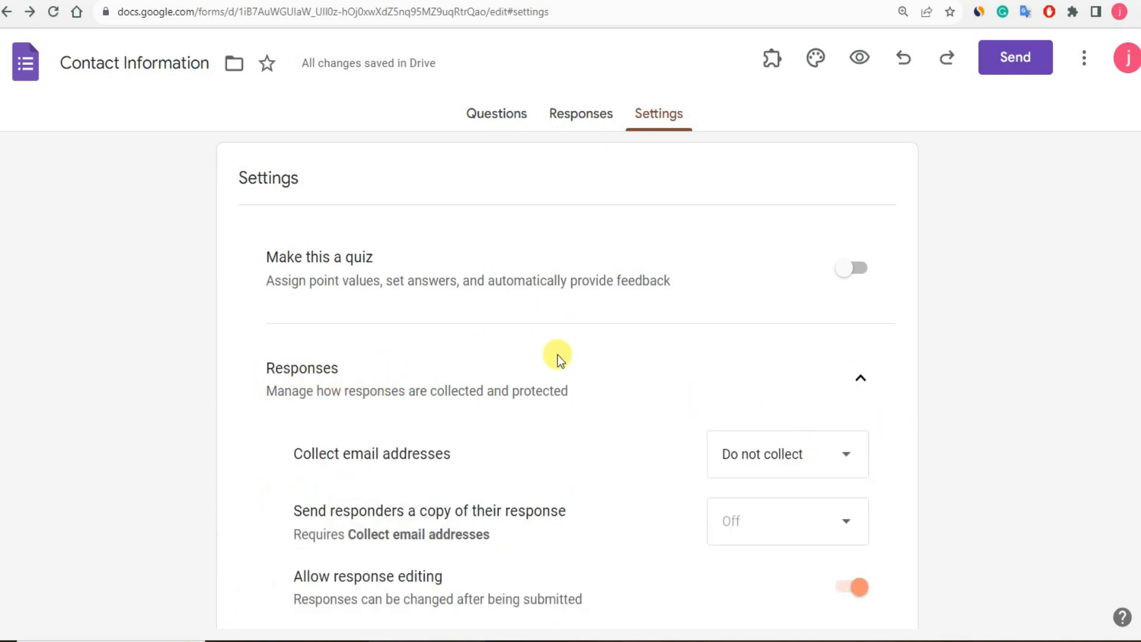
{"action": "scroll", "coordinate": [556, 356], "scroll_direction": "down", "scroll_amount": 3}
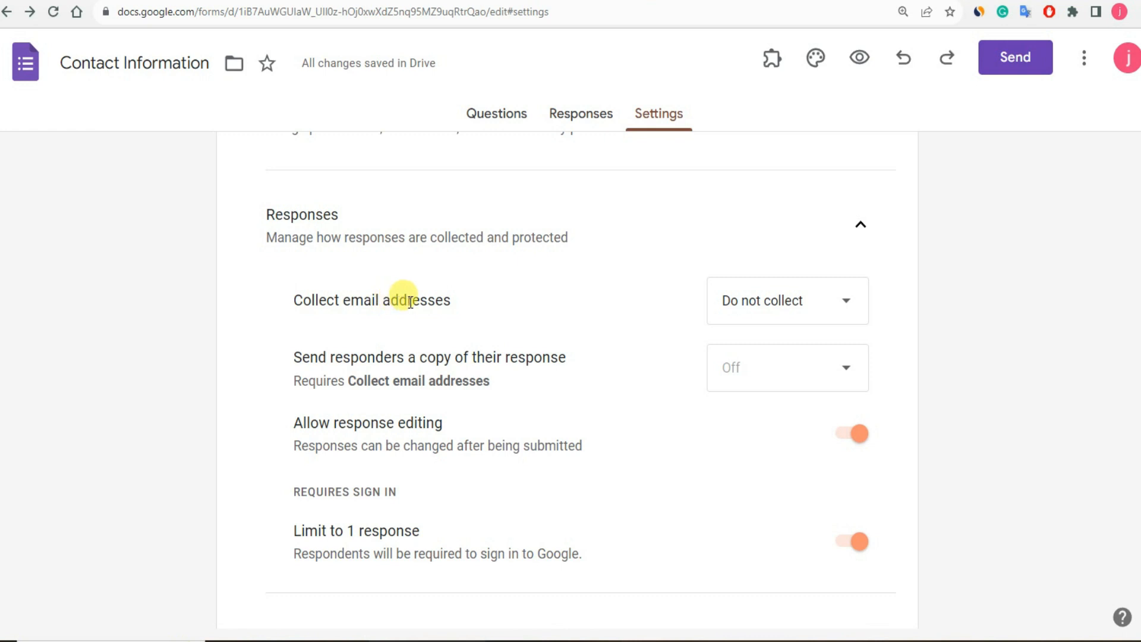
{"action": "left_click", "coordinate": [808, 314]}
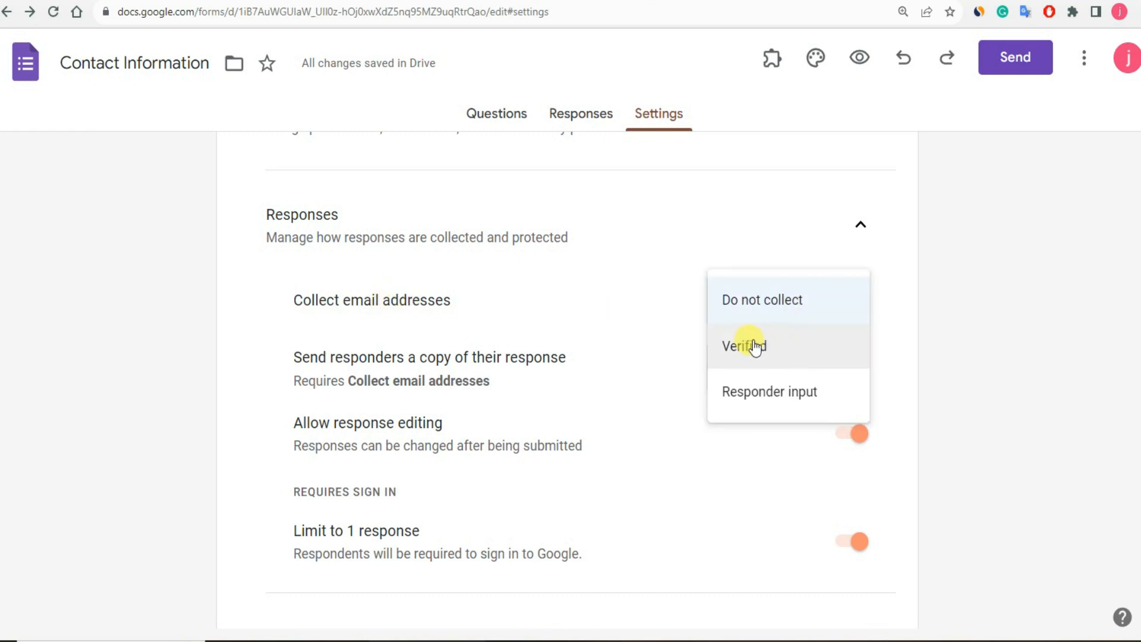
{"action": "left_click", "coordinate": [990, 351]}
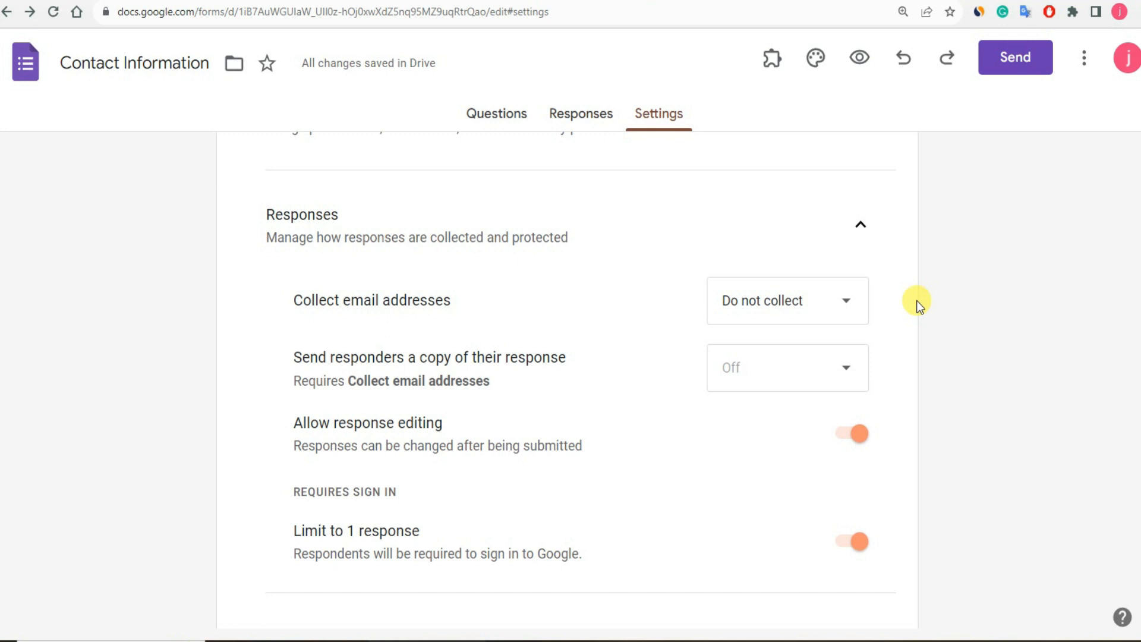
{"action": "left_click", "coordinate": [850, 321]}
{"action": "left_click", "coordinate": [903, 308]}
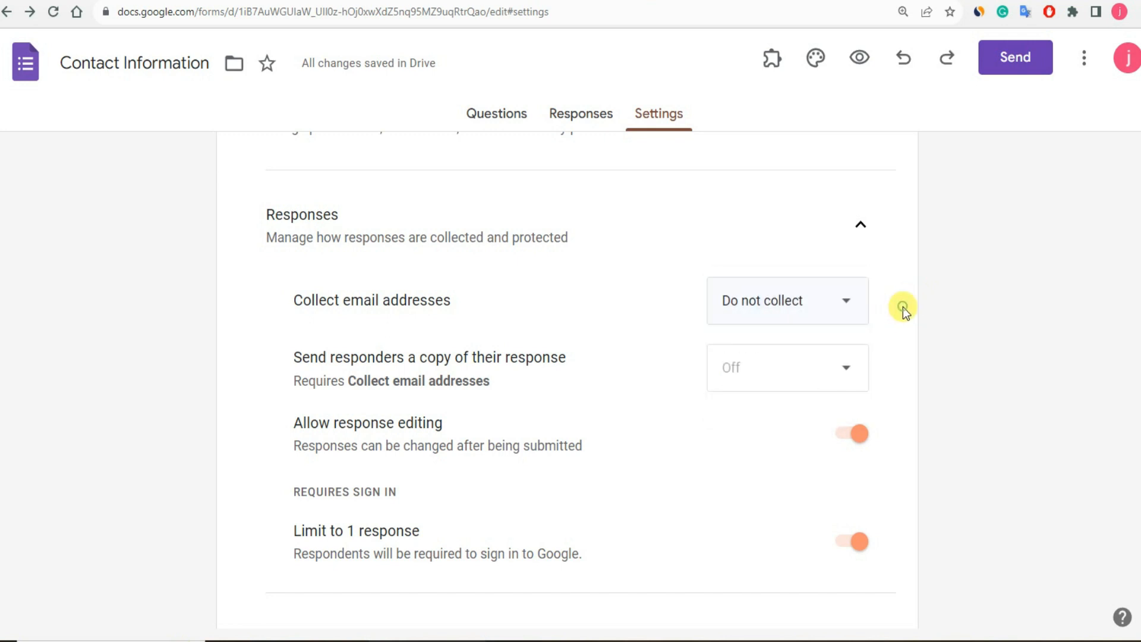
{"action": "left_click", "coordinate": [835, 307]}
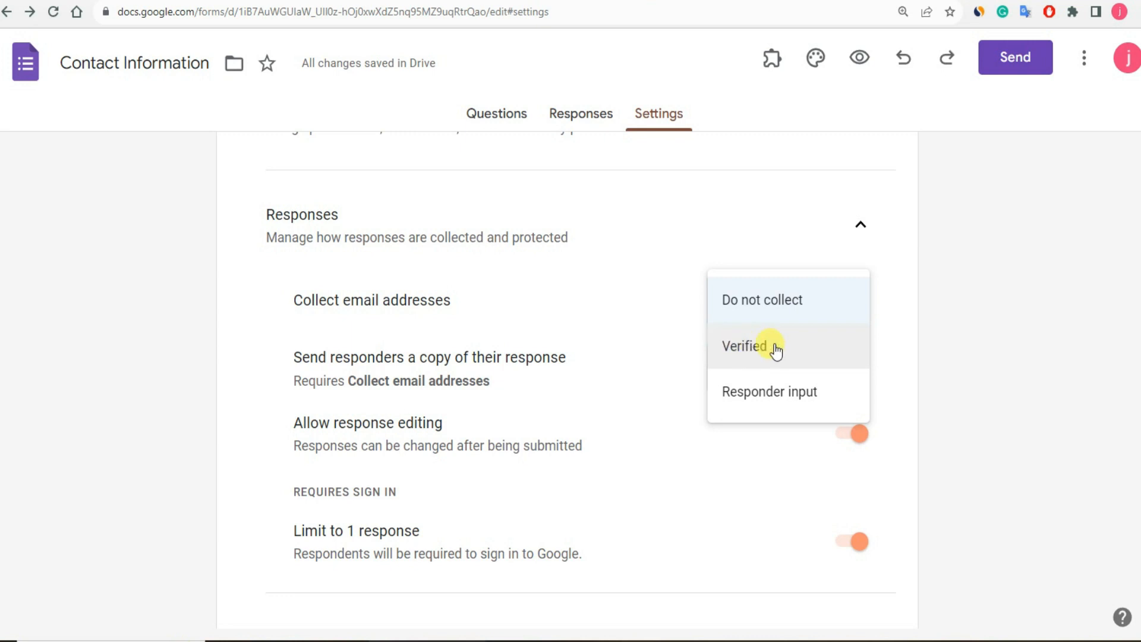
{"action": "left_click", "coordinate": [910, 316]}
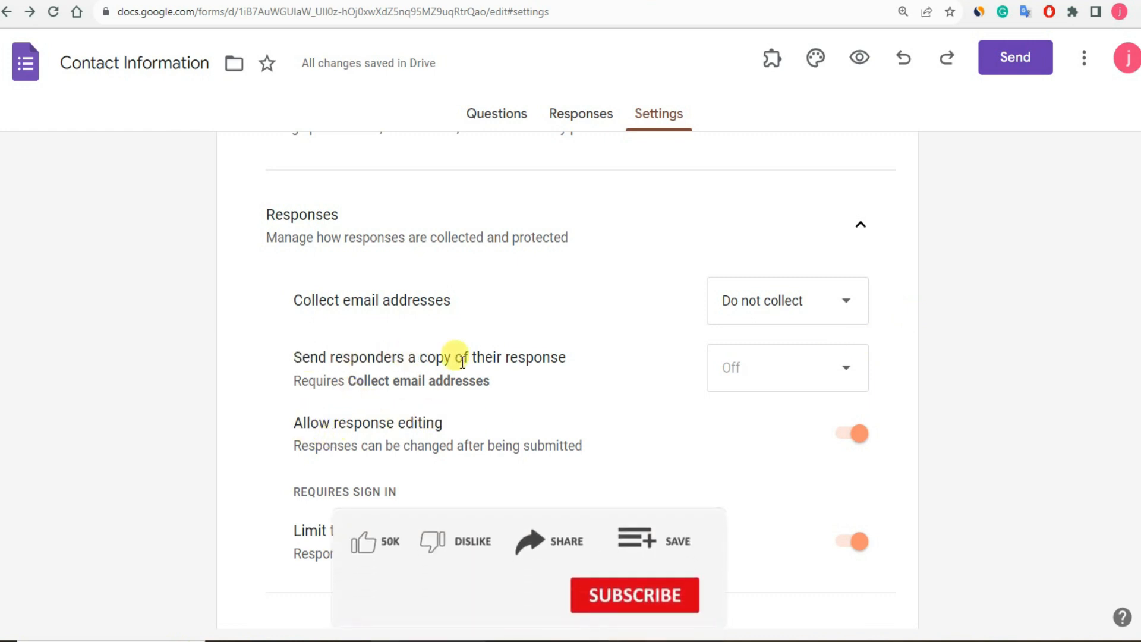
Turn off response editing so submitted responses cannot be changed.
{"action": "scroll", "coordinate": [625, 447], "scroll_direction": "down", "scroll_amount": 1}
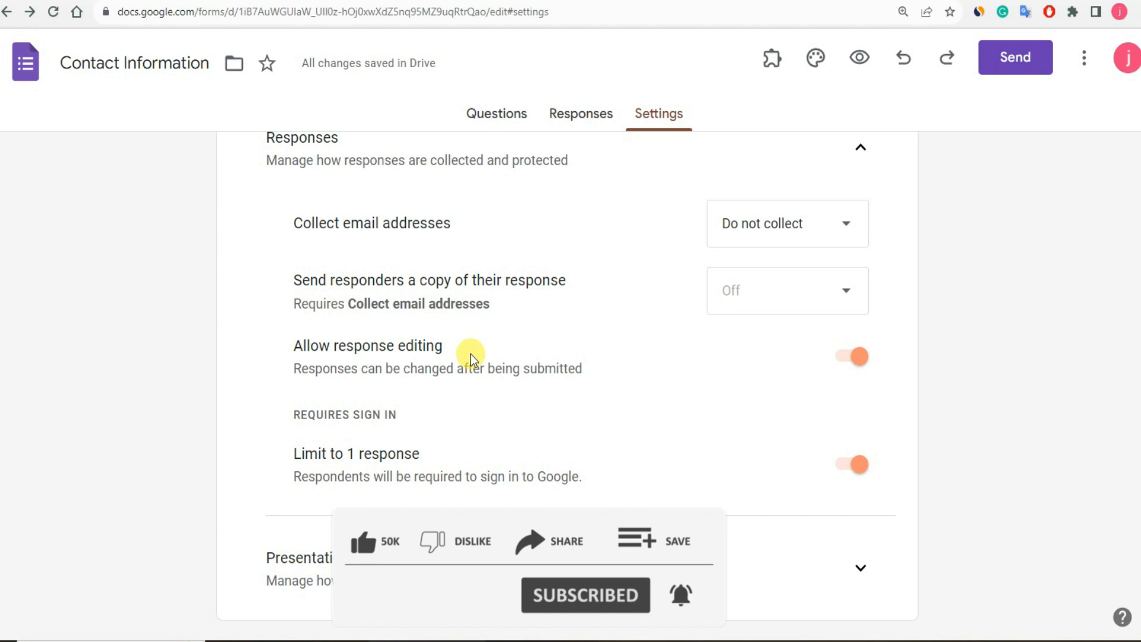
{"action": "left_click", "coordinate": [856, 357]}
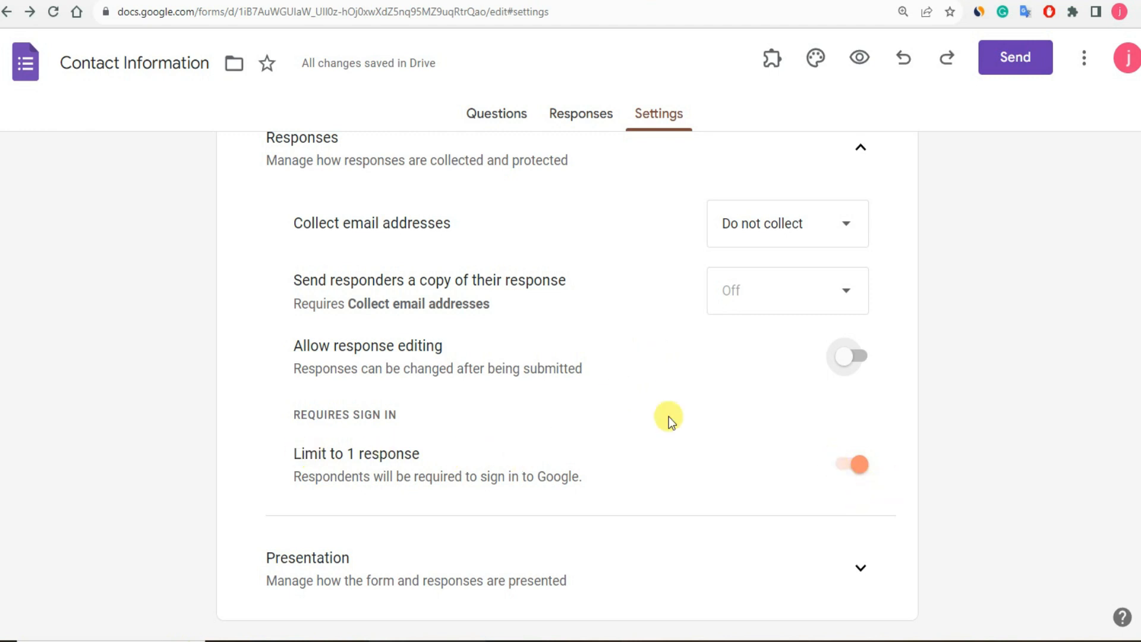
Open the form's confirmation message for editing in the Presentation settings.
{"action": "scroll", "coordinate": [669, 416], "scroll_direction": "down", "scroll_amount": 3}
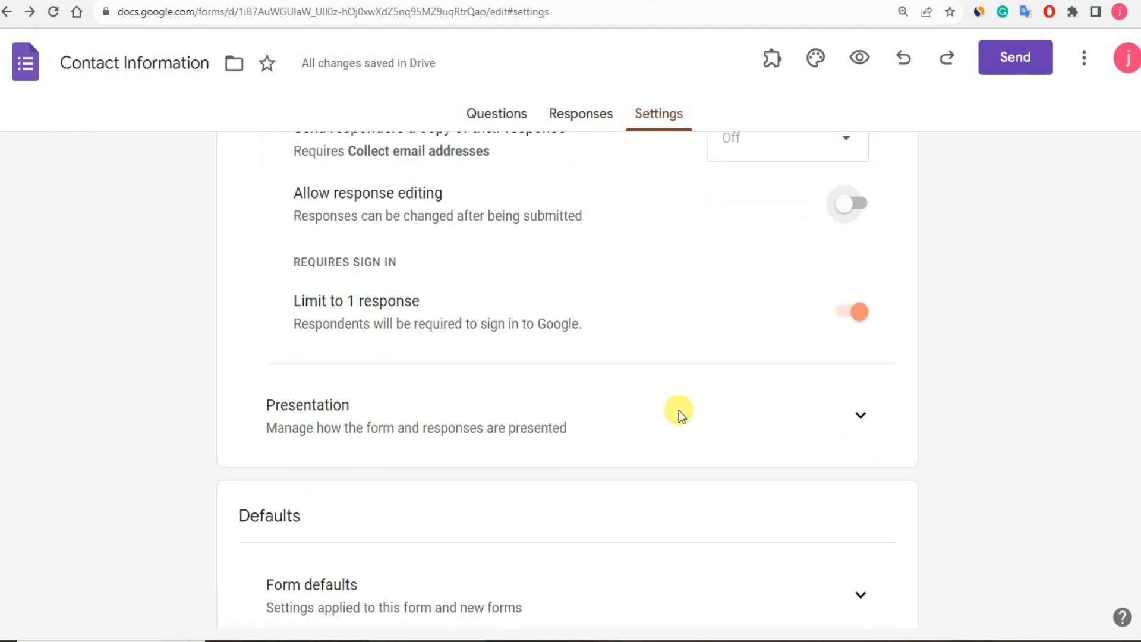
{"action": "left_click", "coordinate": [860, 412]}
{"action": "scroll", "coordinate": [511, 434], "scroll_direction": "down", "scroll_amount": 4}
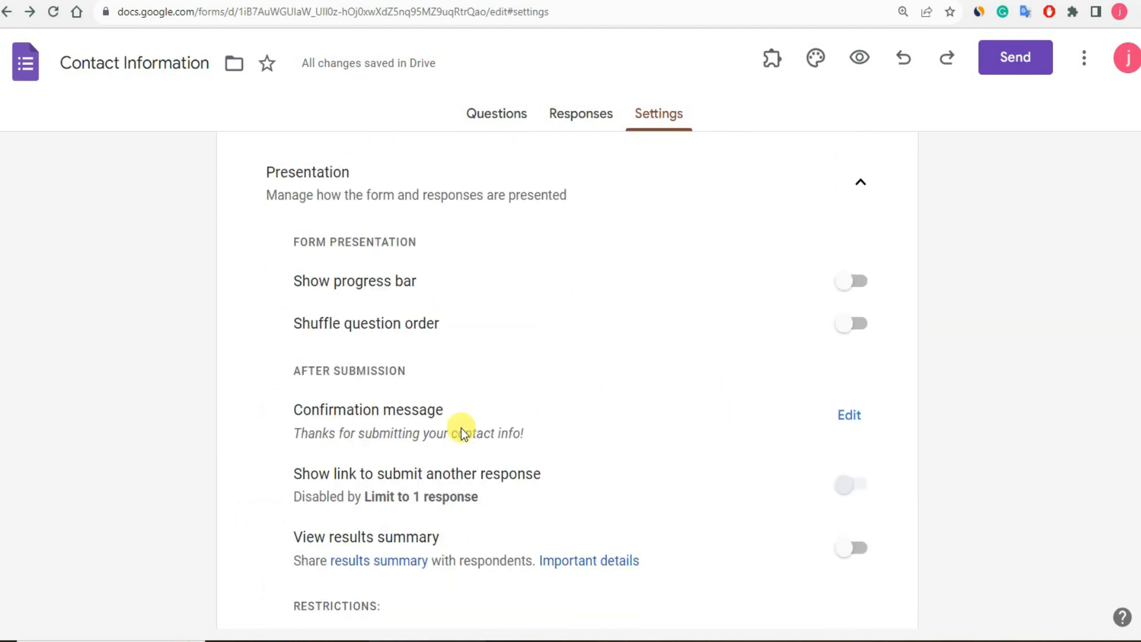
{"action": "scroll", "coordinate": [357, 351], "scroll_direction": "down", "scroll_amount": 1}
{"action": "left_click_drag", "start_coordinate": [290, 333], "coordinate": [458, 335]}
{"action": "left_click", "coordinate": [862, 344]}
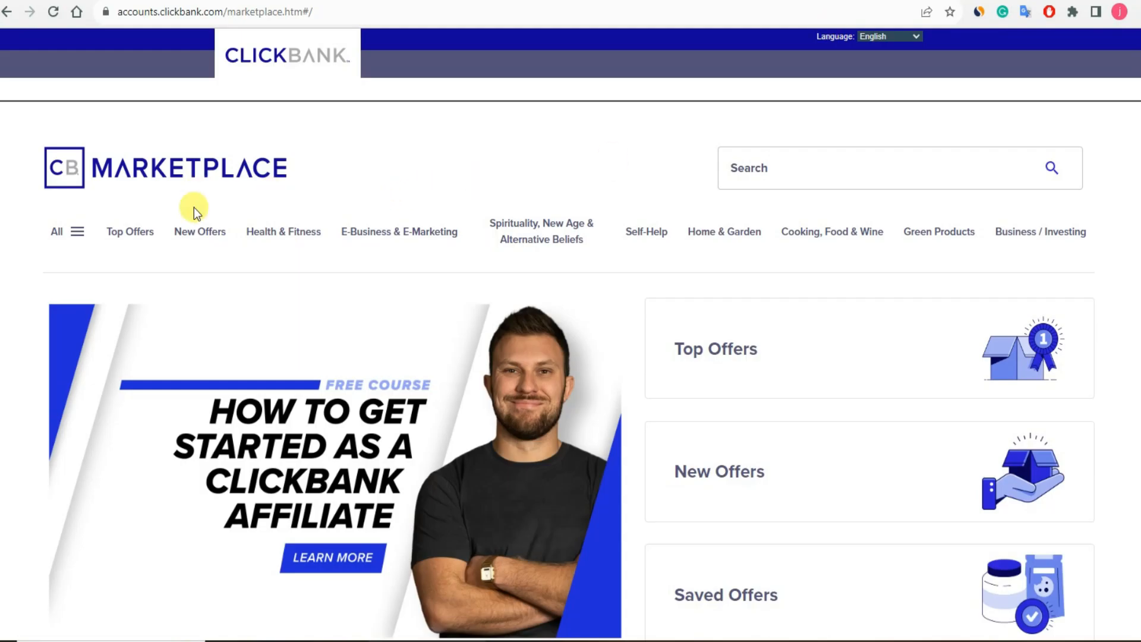
Switch to the ClickBank marketplace, search for "baby sleep miracle" and open the Baby Sleep Miracle offer's affiliate page.
{"action": "left_click", "coordinate": [825, 167]}
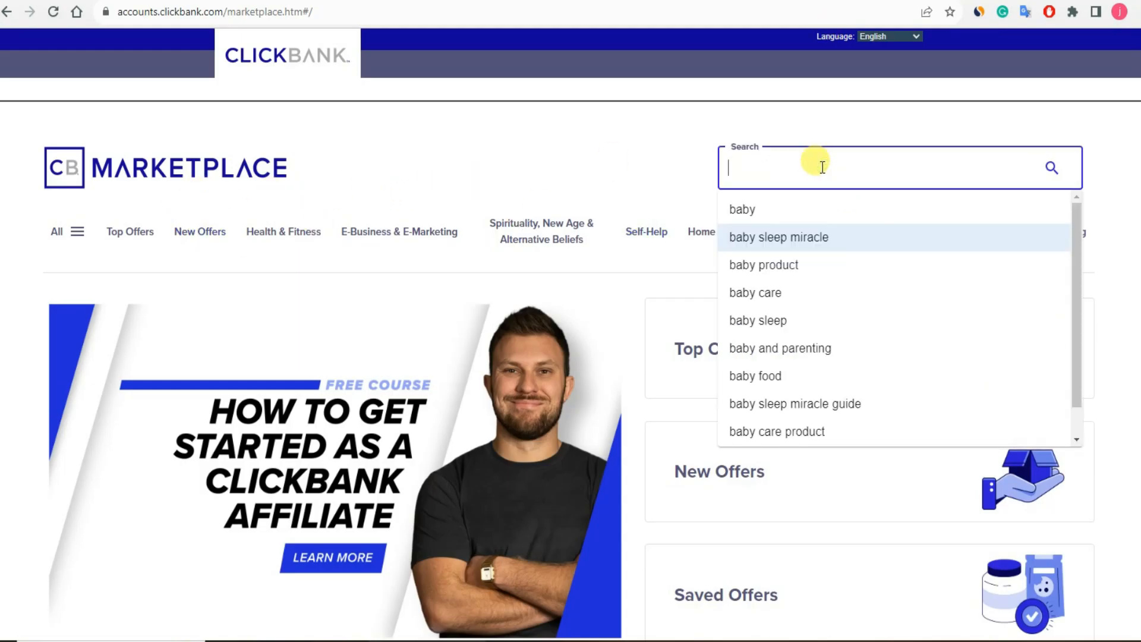
{"action": "left_click", "coordinate": [790, 239]}
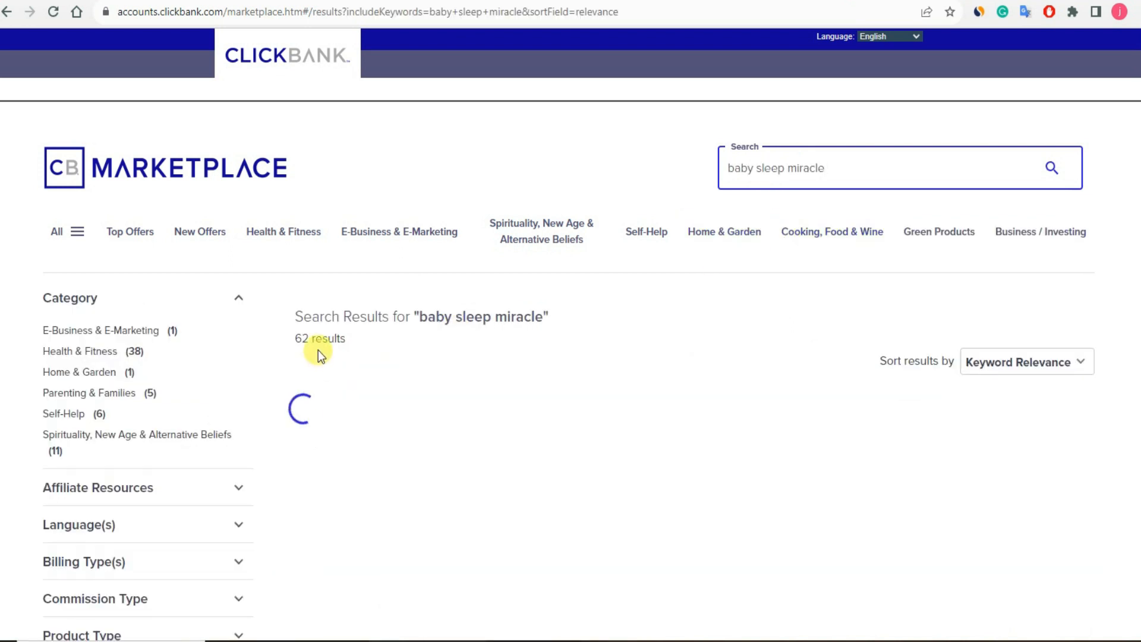
{"action": "scroll", "coordinate": [357, 446], "scroll_direction": "down", "scroll_amount": 8}
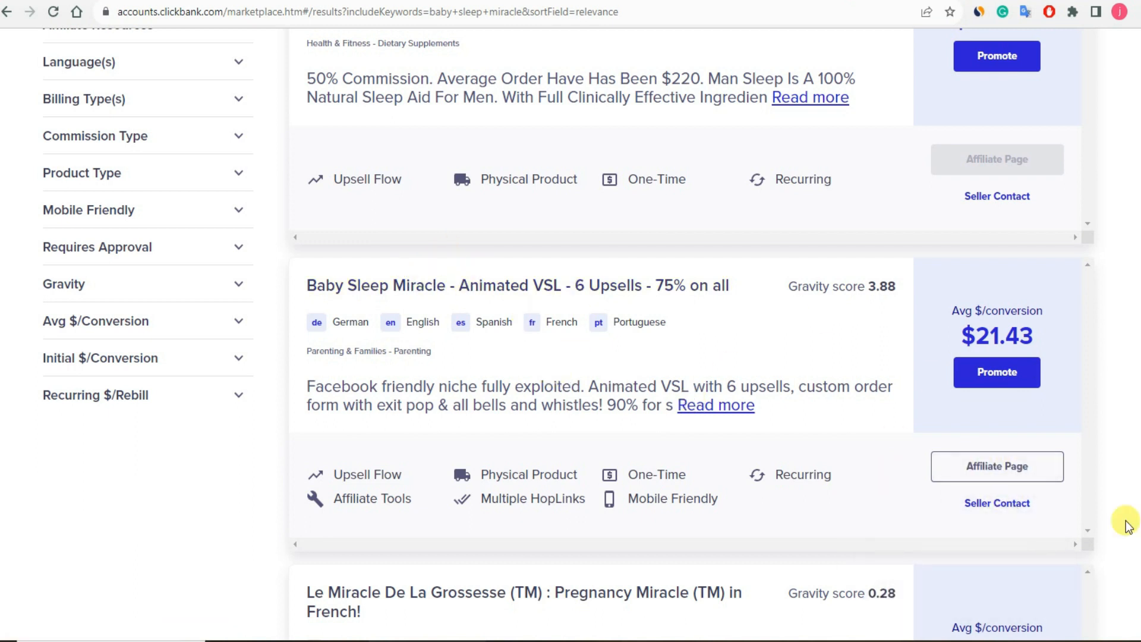
{"action": "left_click", "coordinate": [1012, 475]}
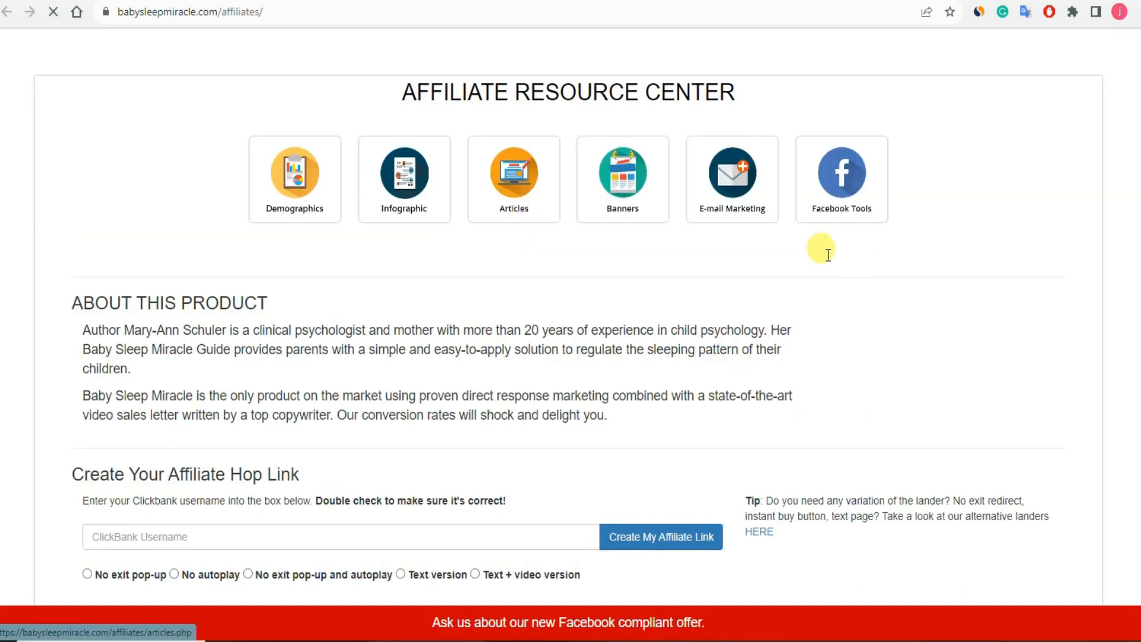
Review the Baby Sleep Miracle affiliate resource center and its ready-made marketing emails.
{"action": "scroll", "coordinate": [239, 353], "scroll_direction": "down", "scroll_amount": 5}
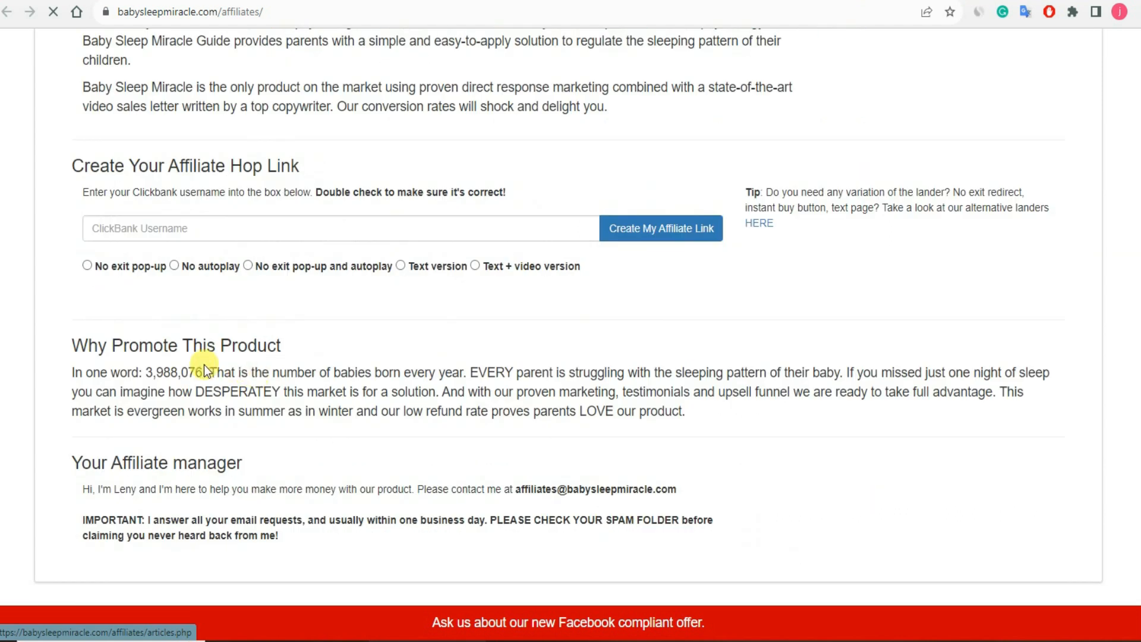
{"action": "scroll", "coordinate": [155, 372], "scroll_direction": "down", "scroll_amount": 3}
{"action": "scroll", "coordinate": [241, 388], "scroll_direction": "down", "scroll_amount": 3}
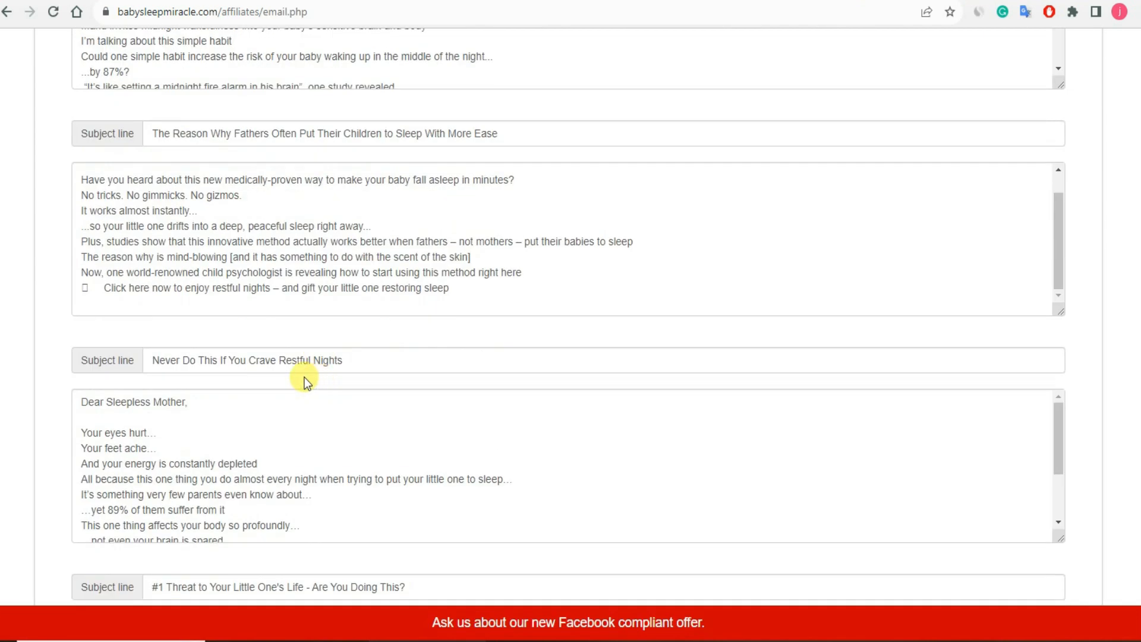
{"action": "scroll", "coordinate": [240, 388], "scroll_direction": "down", "scroll_amount": 3}
{"action": "scroll", "coordinate": [226, 274], "scroll_direction": "down", "scroll_amount": 2}
{"action": "scroll", "coordinate": [326, 298], "scroll_direction": "up", "scroll_amount": 15}
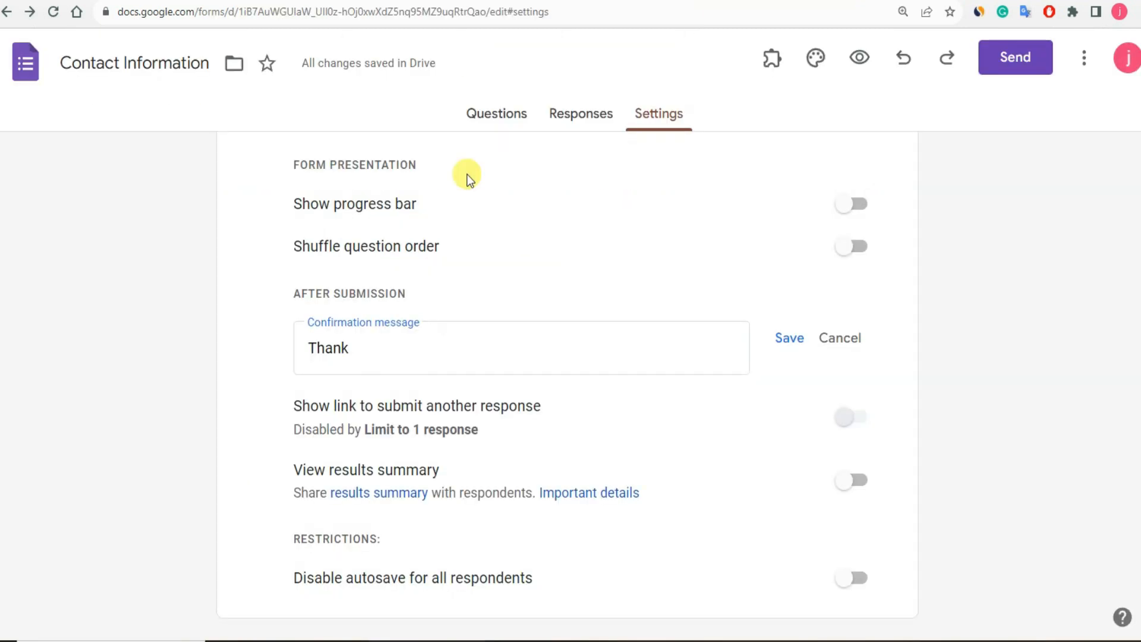
Back in Google Forms, write the confirmation message "Thank you so much, here is your "Baby Sleep Mircale" Video Presentation:".
{"action": "type", "text": "you so much, here is"}
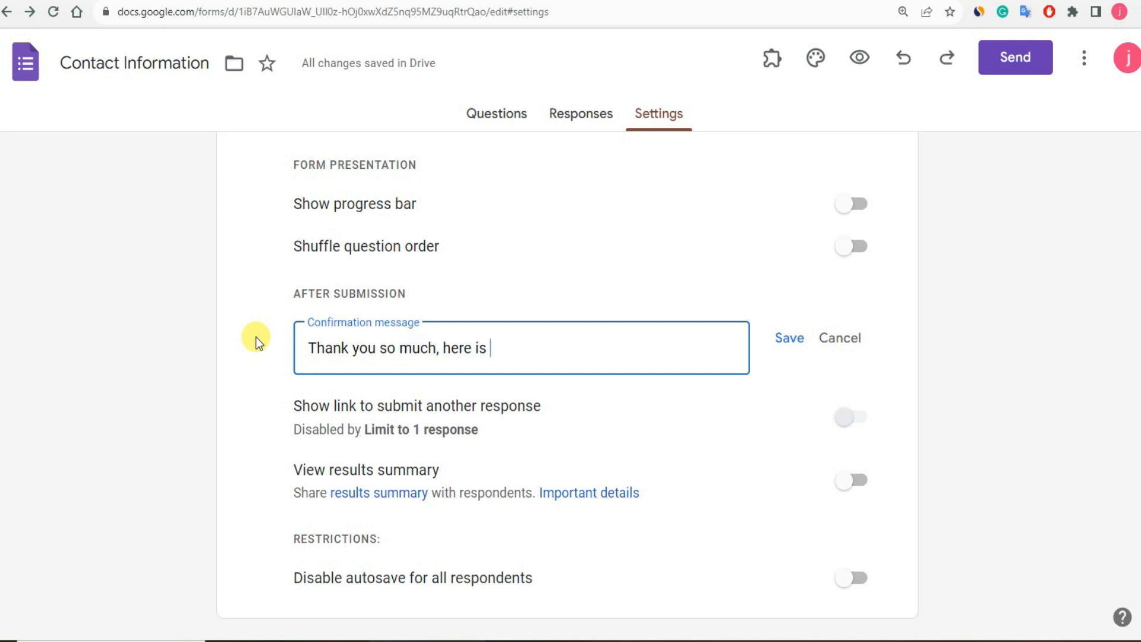
{"action": "type", "text": " your \"Baby Sleep Mircale\" Video Presentation:"}
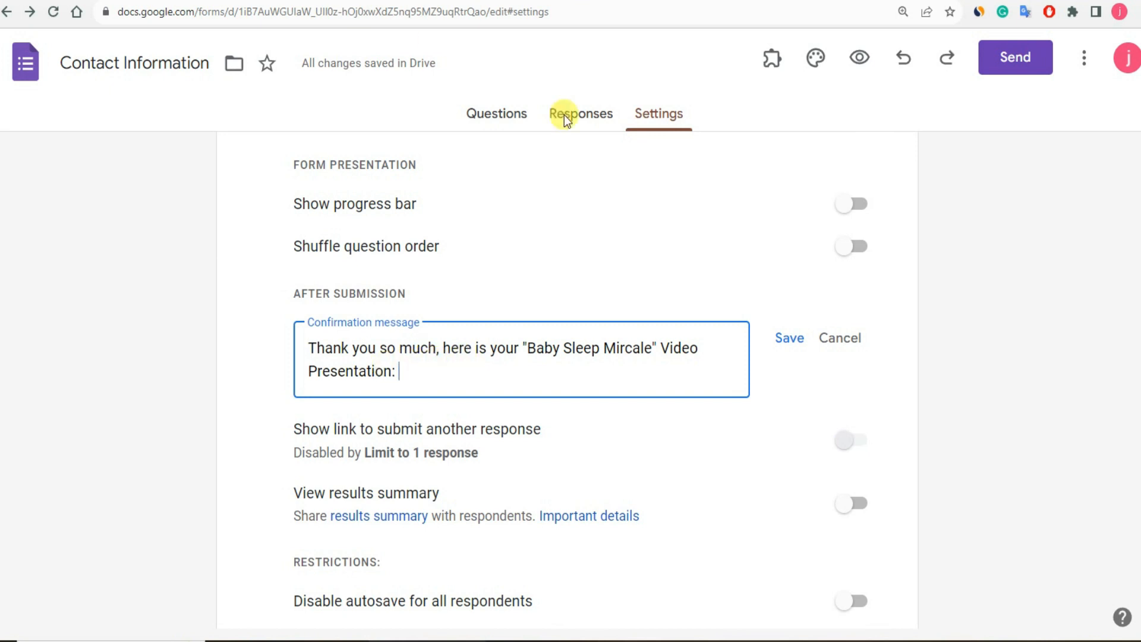
In ClickBank, create a HopLink for the Baby Sleep Miracle offer with the default landing page and copy the encrypted link.
{"action": "left_click", "coordinate": [758, 3]}
{"action": "left_click", "coordinate": [997, 375]}
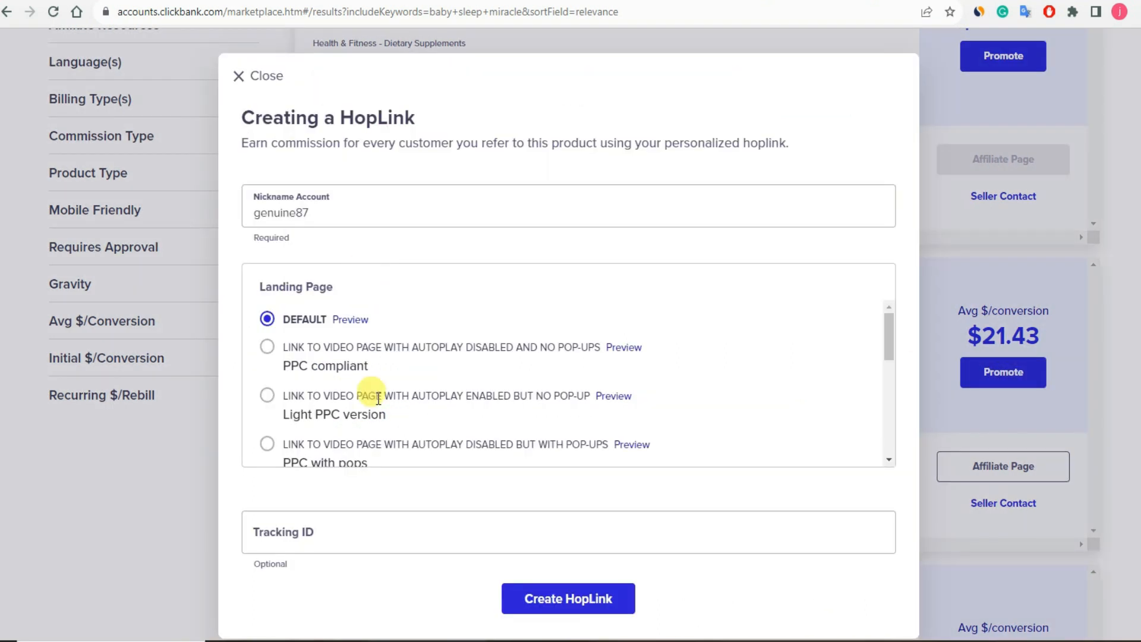
{"action": "scroll", "coordinate": [380, 393], "scroll_direction": "down", "scroll_amount": 5}
{"action": "left_click", "coordinate": [557, 588]}
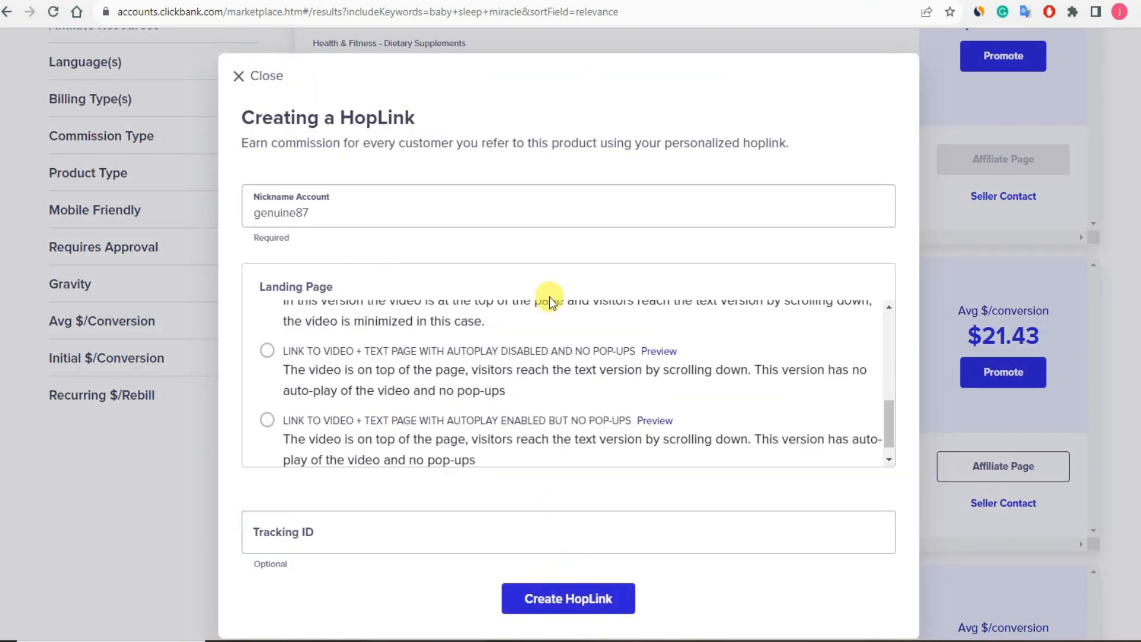
{"action": "scroll", "coordinate": [484, 374], "scroll_direction": "down", "scroll_amount": 3}
{"action": "scroll", "coordinate": [475, 440], "scroll_direction": "down", "scroll_amount": 2}
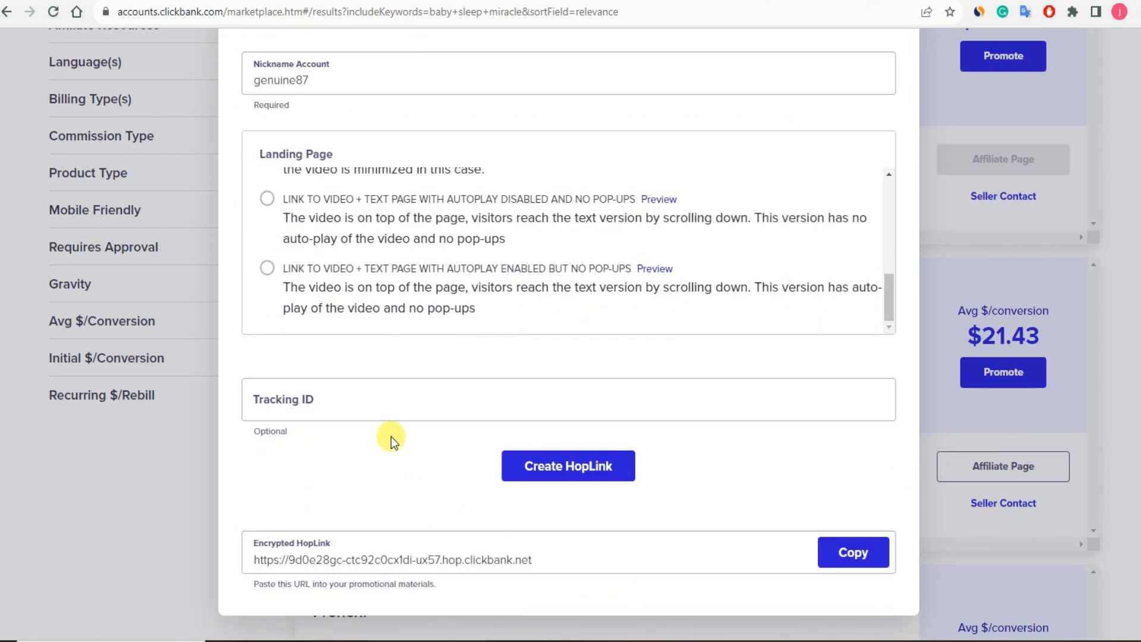
{"action": "left_click", "coordinate": [399, 550]}
{"action": "left_click", "coordinate": [854, 553]}
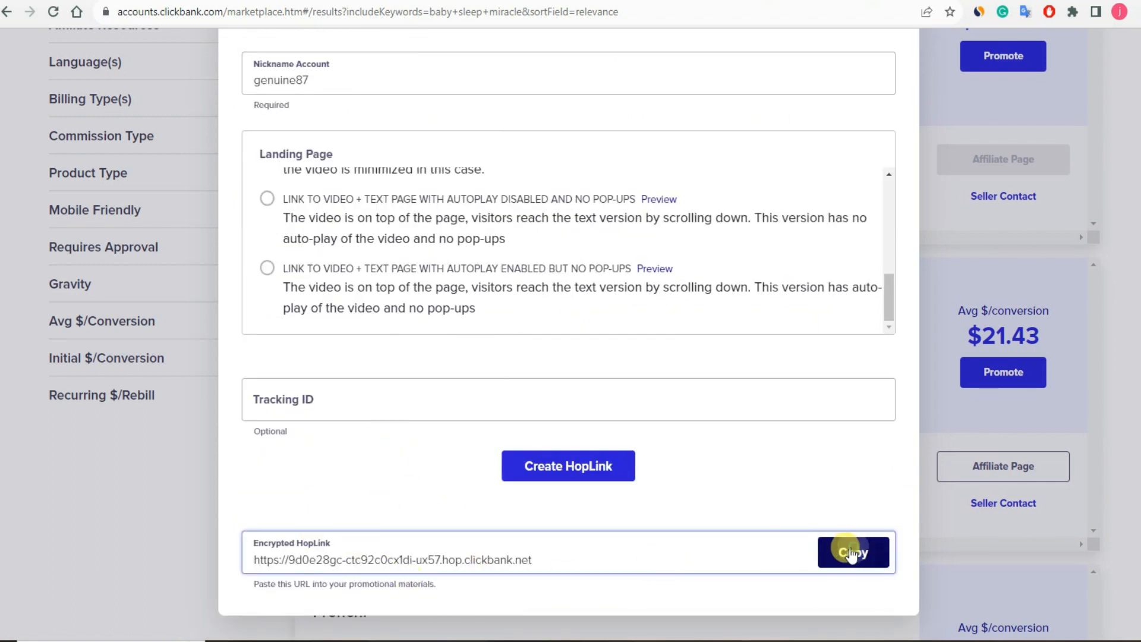
{"action": "left_click", "coordinate": [169, 197]}
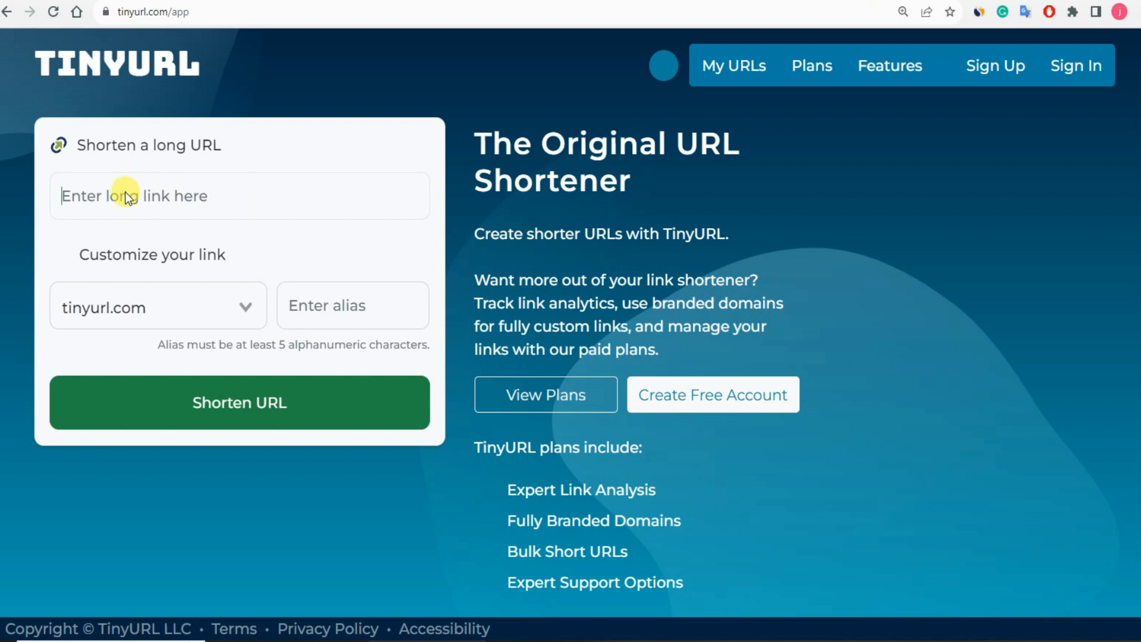
{"action": "key", "text": "ctrl+v"}
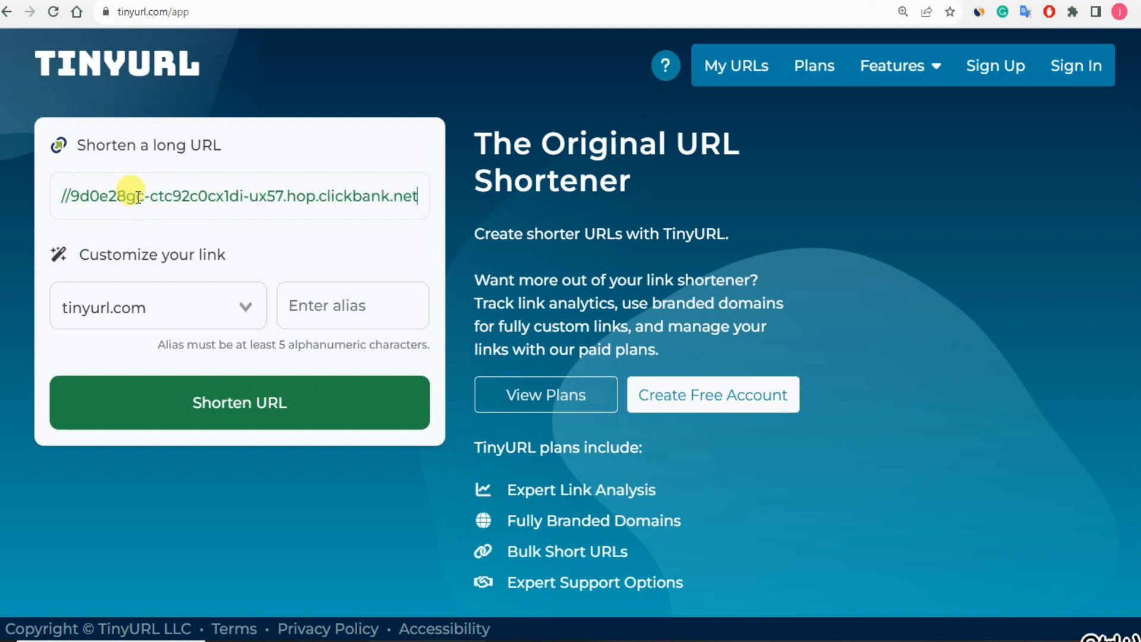
{"action": "left_click", "coordinate": [307, 423]}
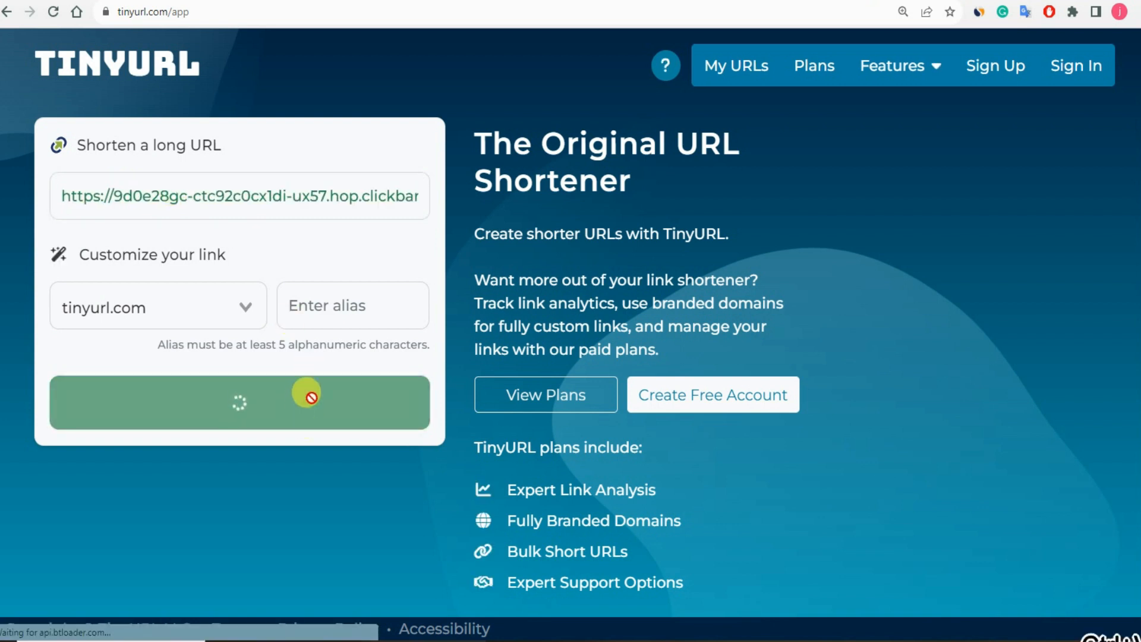
{"action": "left_click", "coordinate": [354, 338]}
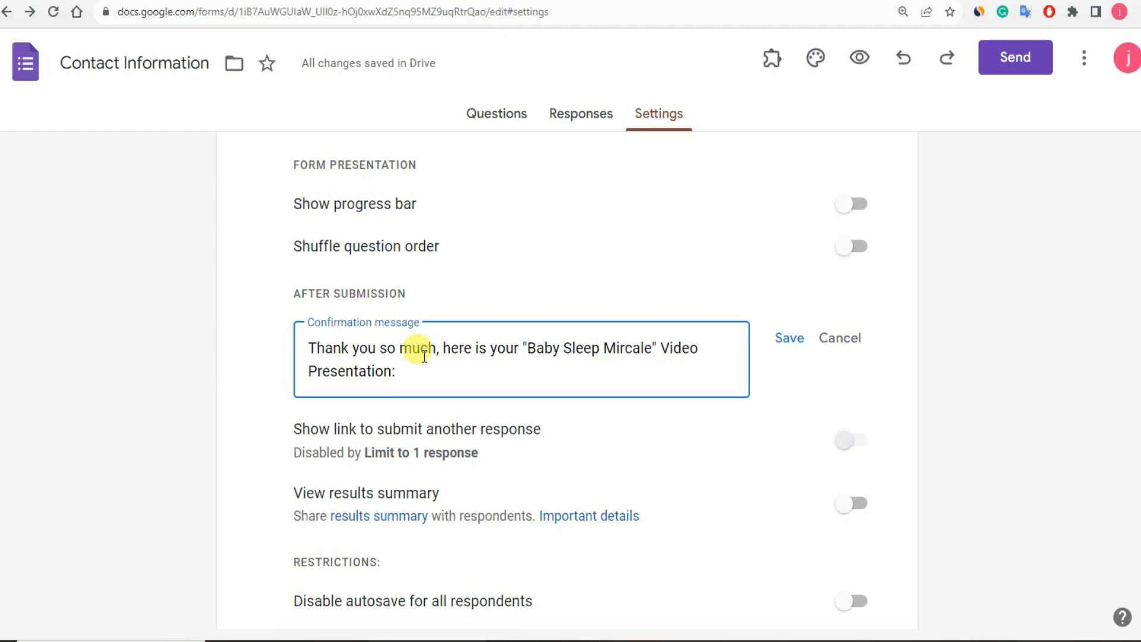
{"action": "key", "text": "ctrl+v"}
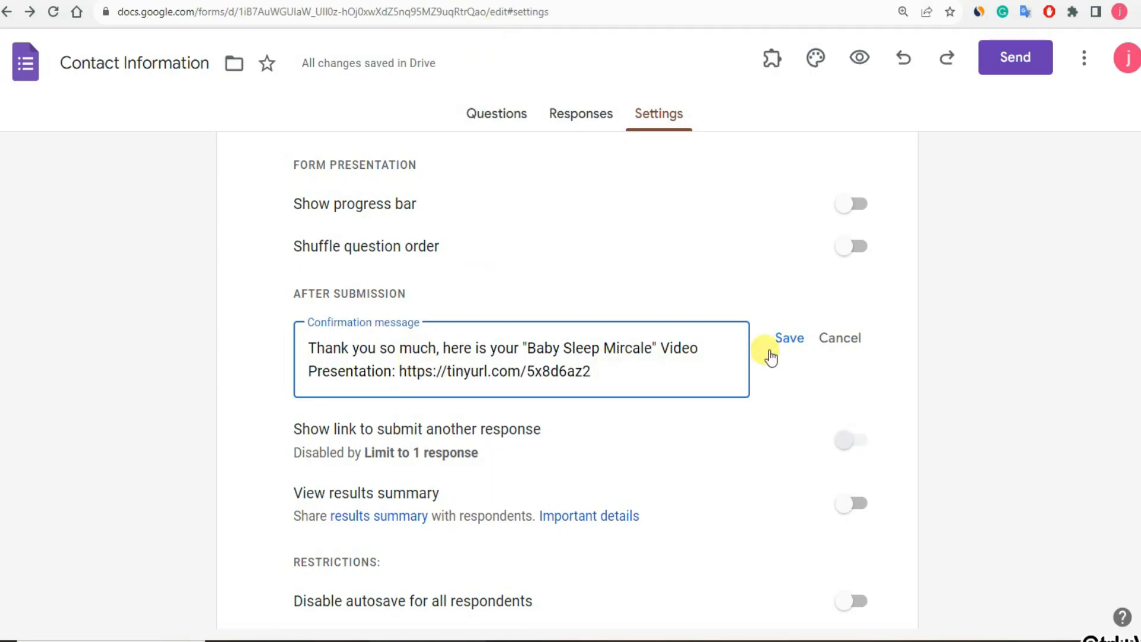
Save the form's confirmation message and return to the form's questions.
{"action": "left_click", "coordinate": [788, 338]}
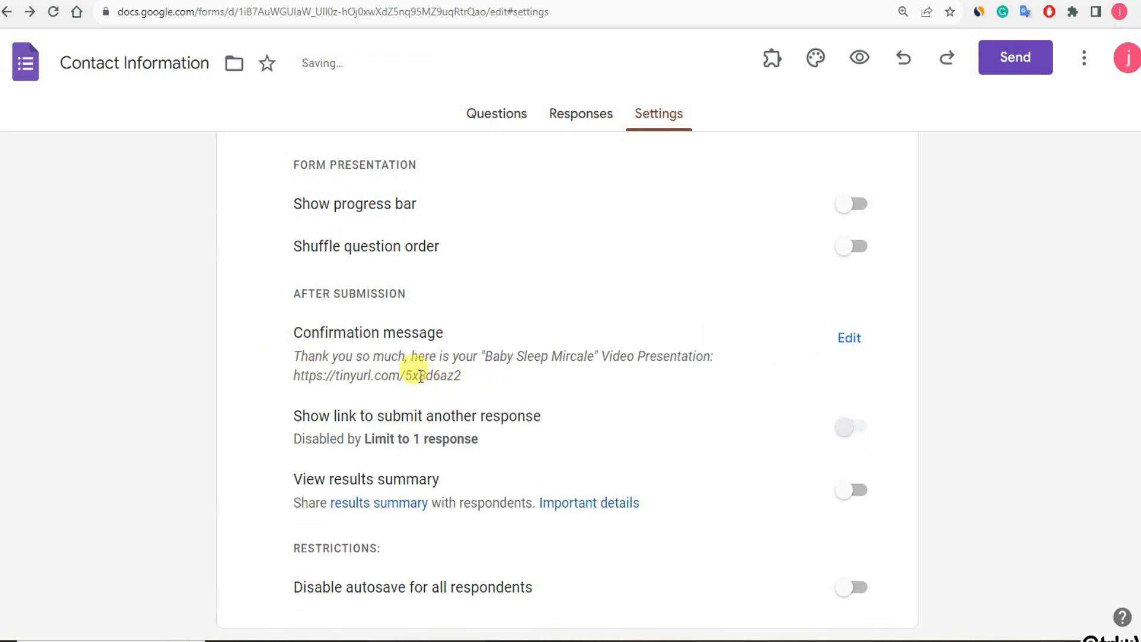
{"action": "scroll", "coordinate": [482, 392], "scroll_direction": "down", "scroll_amount": 5}
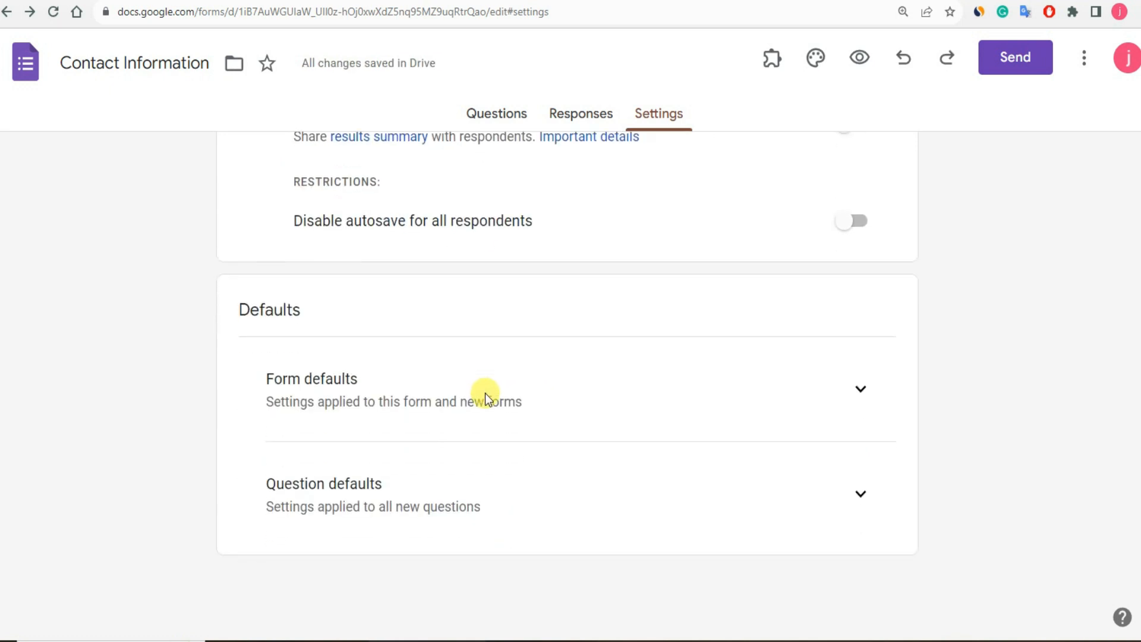
{"action": "scroll", "coordinate": [485, 394], "scroll_direction": "up", "scroll_amount": 12}
{"action": "scroll", "coordinate": [583, 185], "scroll_direction": "up", "scroll_amount": 2}
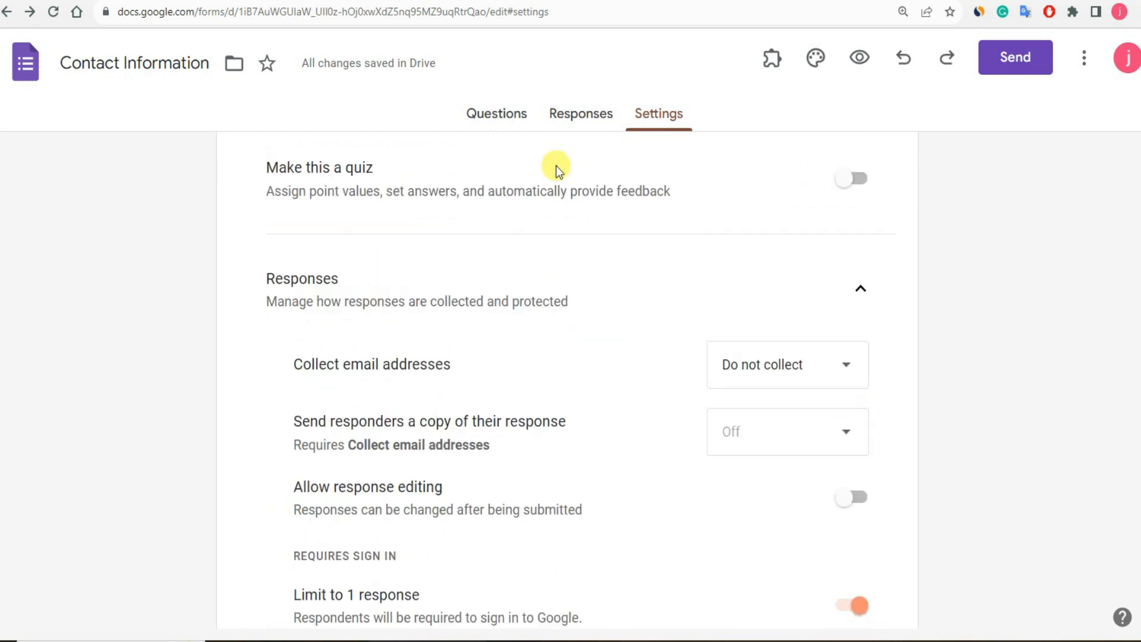
{"action": "left_click", "coordinate": [497, 114]}
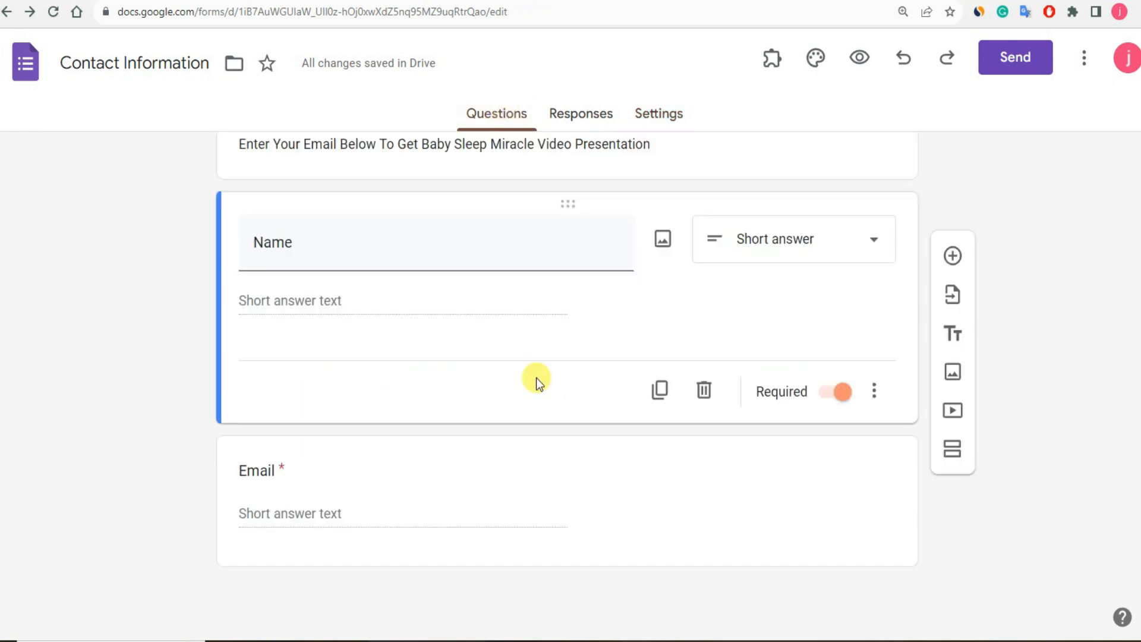
{"action": "scroll", "coordinate": [541, 411], "scroll_direction": "up", "scroll_amount": 5}
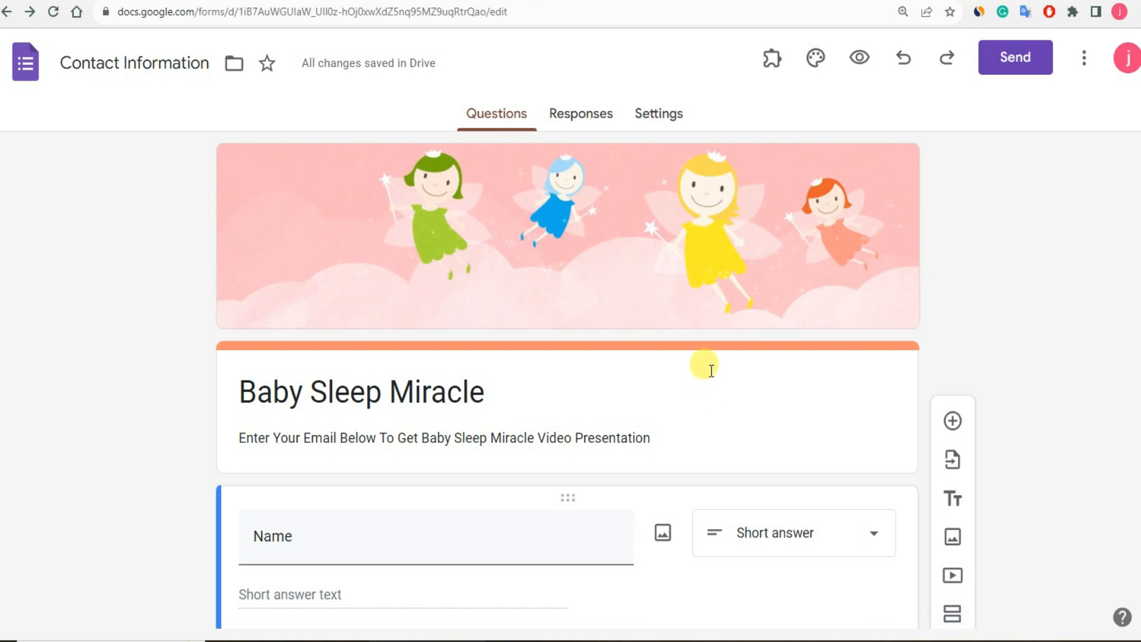
Rename the form file from its generic template title as "Baby Sleep Miracle".
{"action": "left_click", "coordinate": [133, 56]}
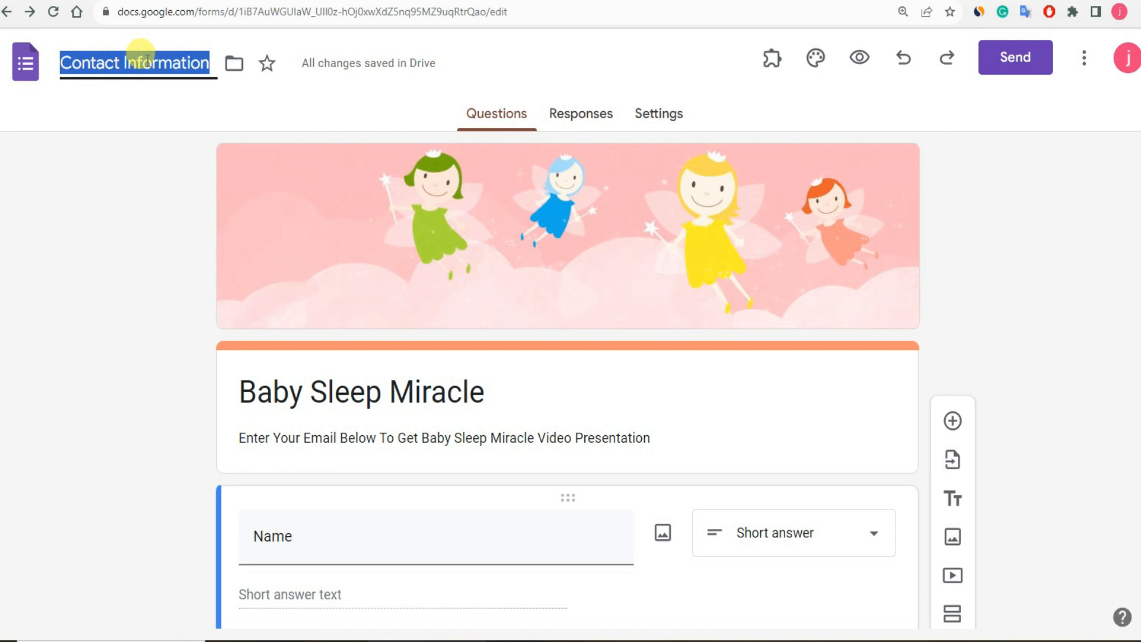
{"action": "type", "text": "Baby Selee"}
{"action": "key", "text": "BackSpace"}
{"action": "key", "text": "BackSpace"}
{"action": "key", "text": "BackSpace"}
{"action": "key", "text": "BackSpace"}
{"action": "type", "text": "leep Miracle"}
{"action": "key", "text": "Return"}
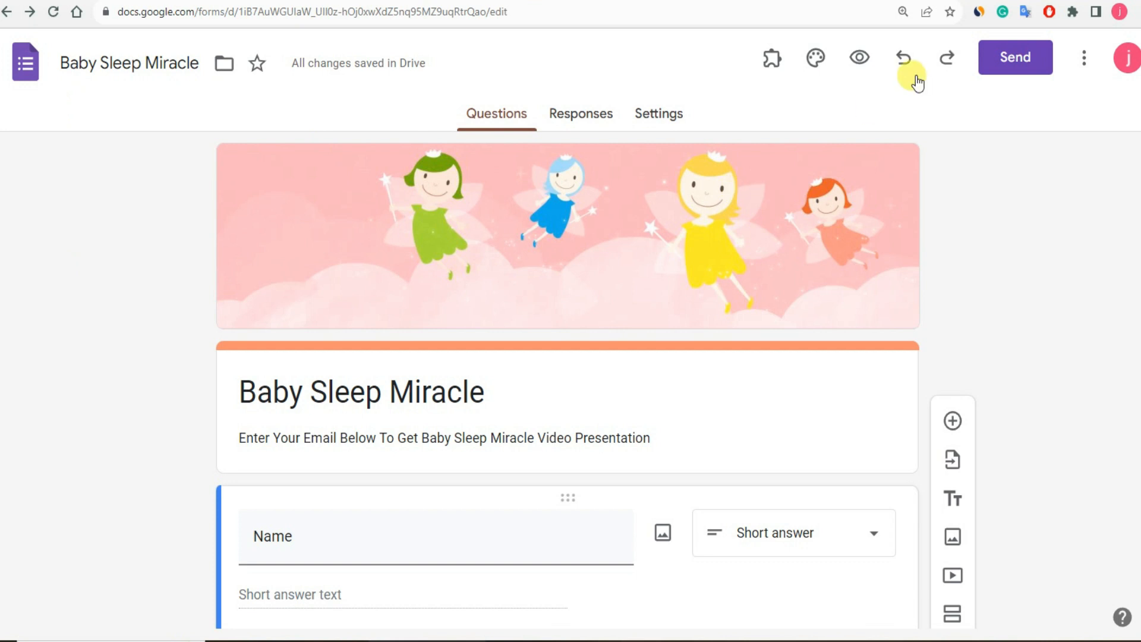
Generate a shortened share link for the form and copy it.
{"action": "left_click", "coordinate": [1014, 60]}
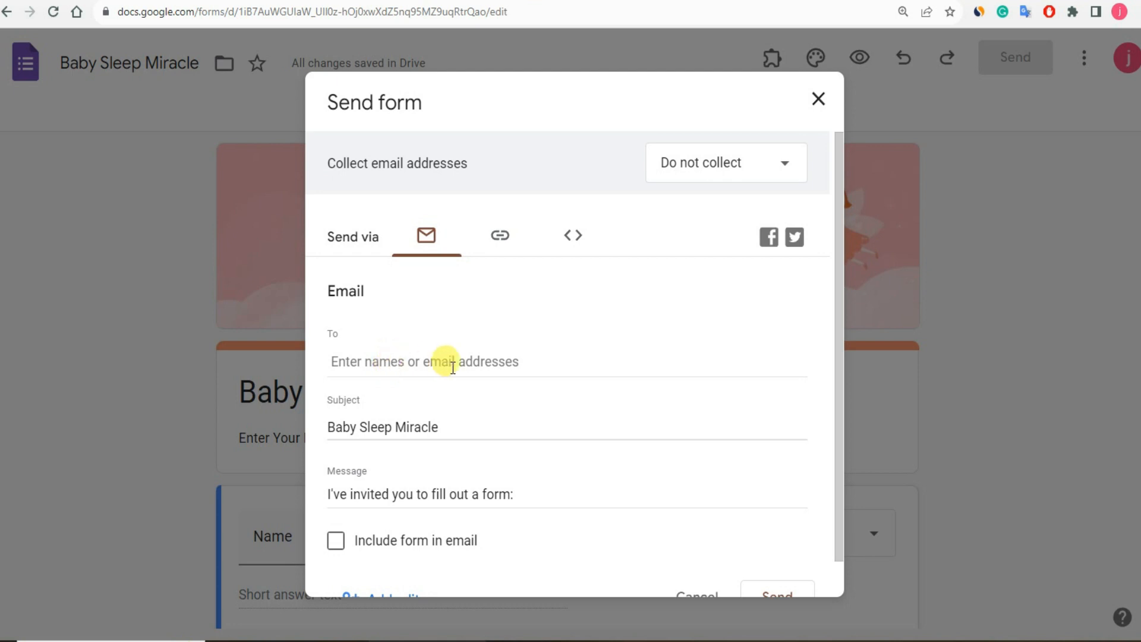
{"action": "left_click", "coordinate": [498, 235]}
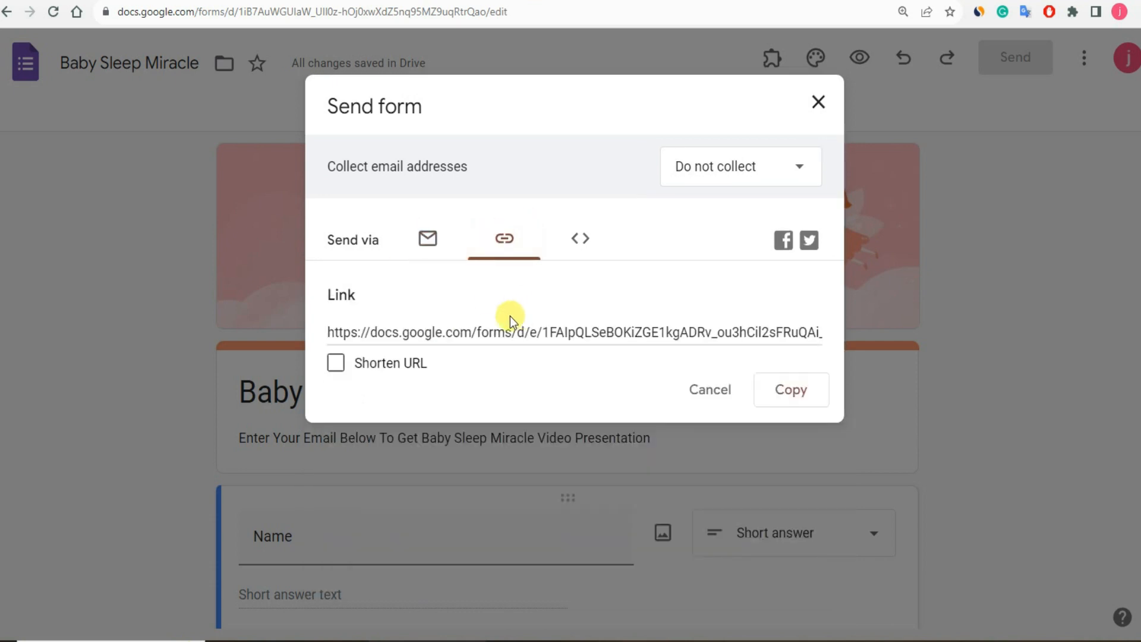
{"action": "left_click", "coordinate": [337, 363]}
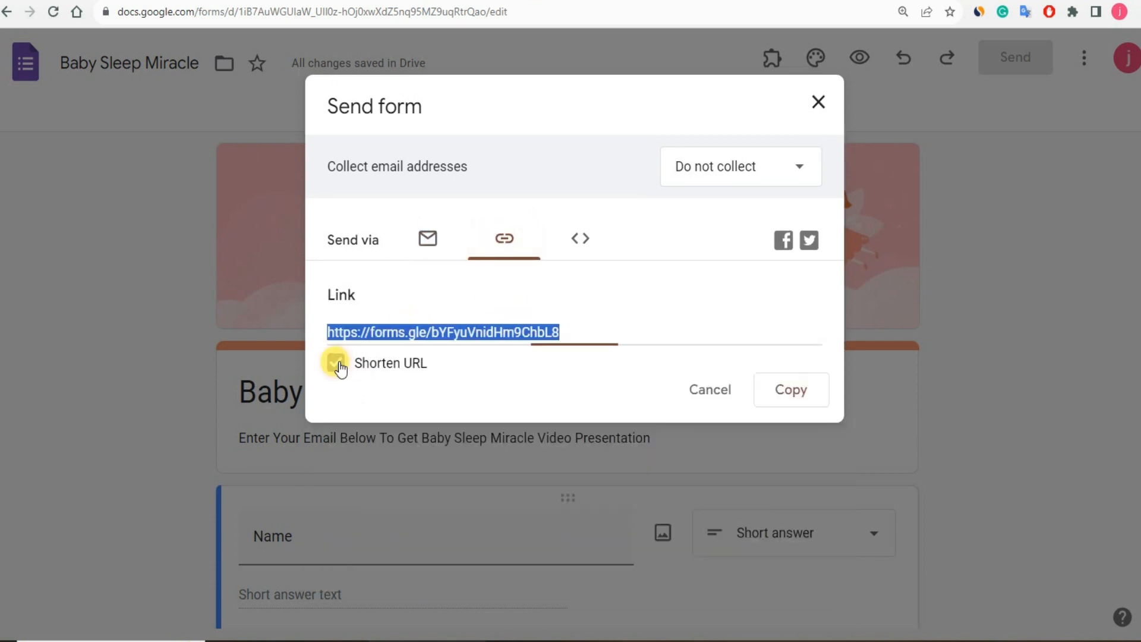
{"action": "left_click", "coordinate": [797, 403]}
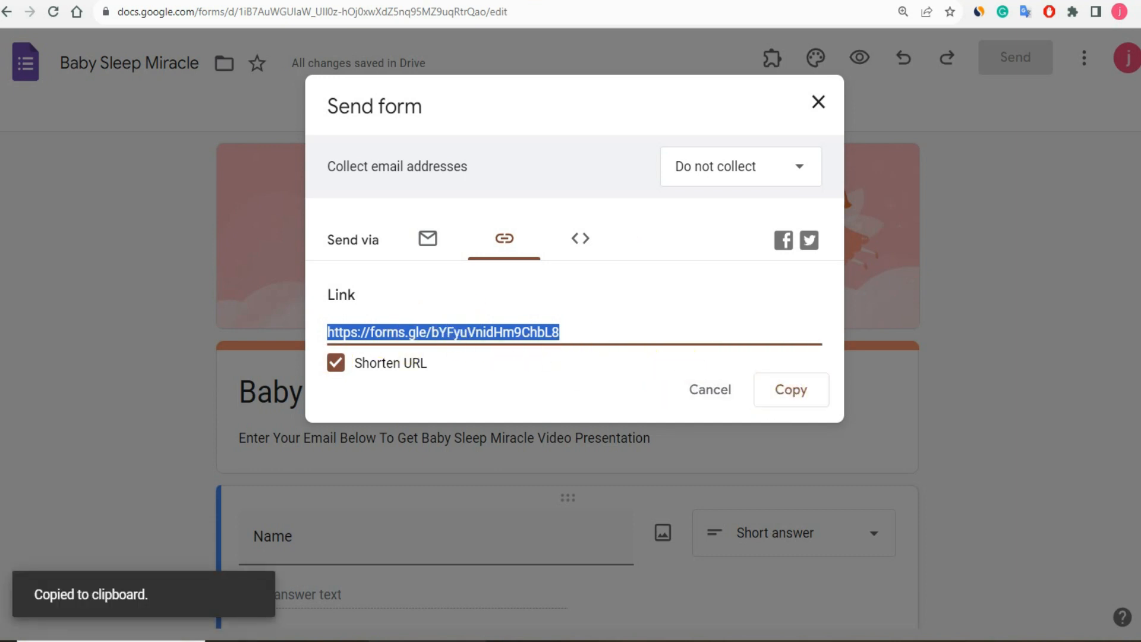
{"action": "key", "text": "ctrl+Tab"}
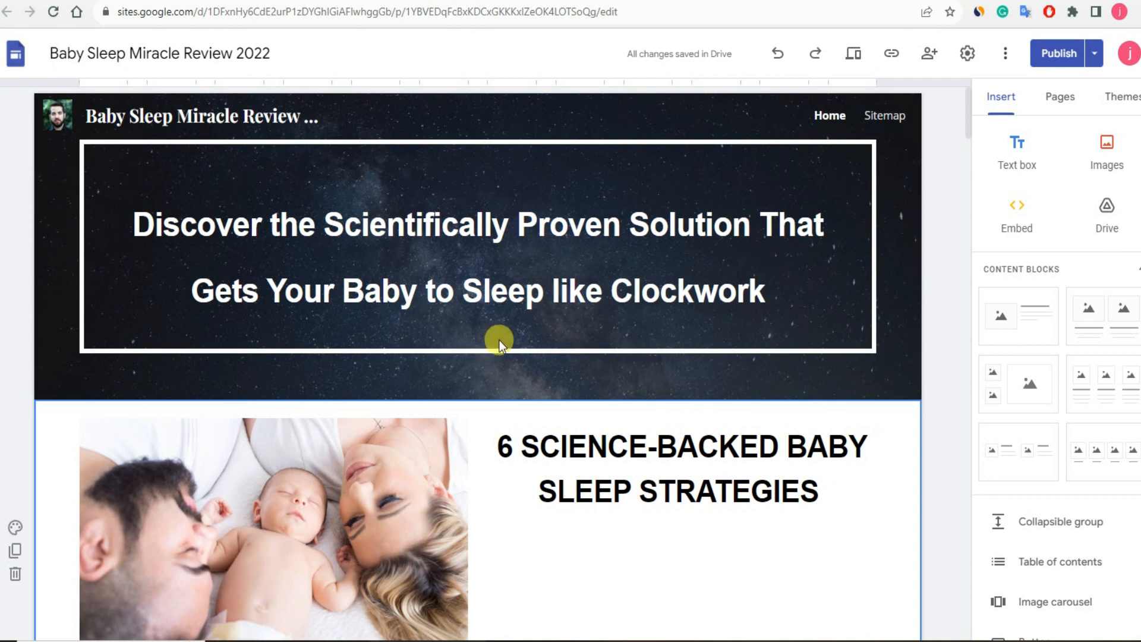
{"action": "scroll", "coordinate": [497, 341], "scroll_direction": "down", "scroll_amount": 6}
{"action": "scroll", "coordinate": [497, 340], "scroll_direction": "down", "scroll_amount": 5}
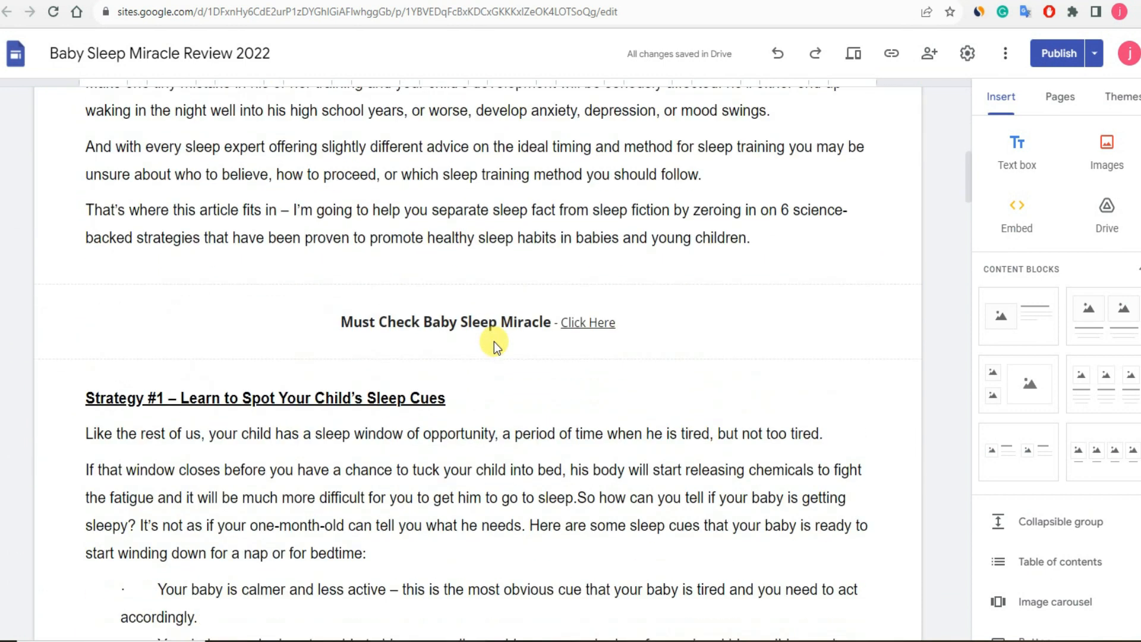
{"action": "left_click", "coordinate": [408, 321]}
{"action": "left_click", "coordinate": [342, 326]}
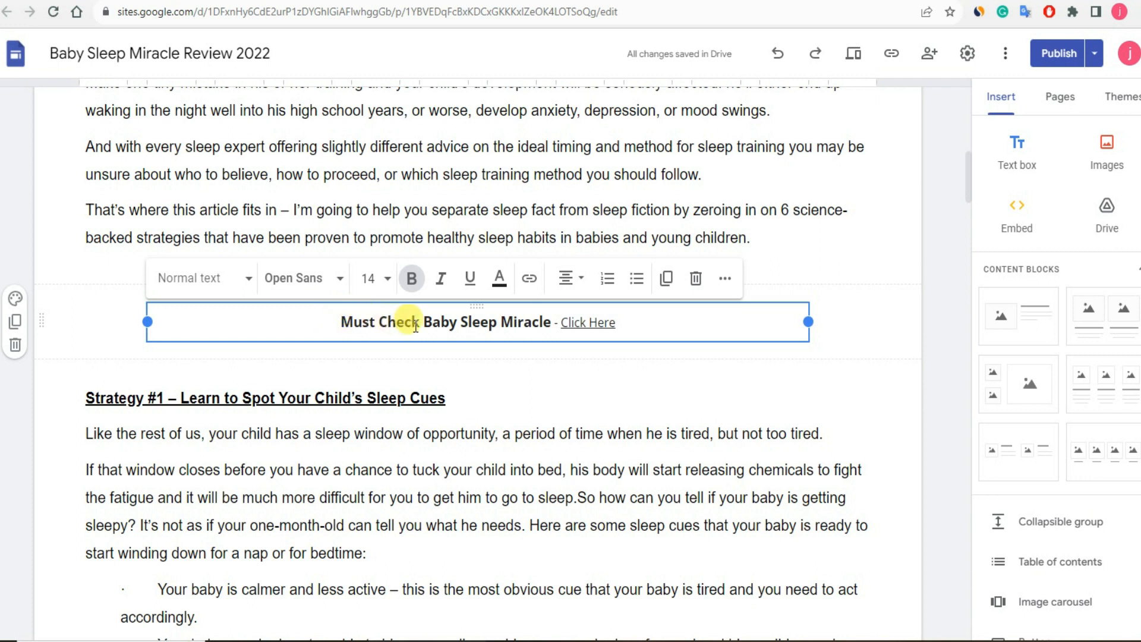
{"action": "left_click", "coordinate": [588, 322]}
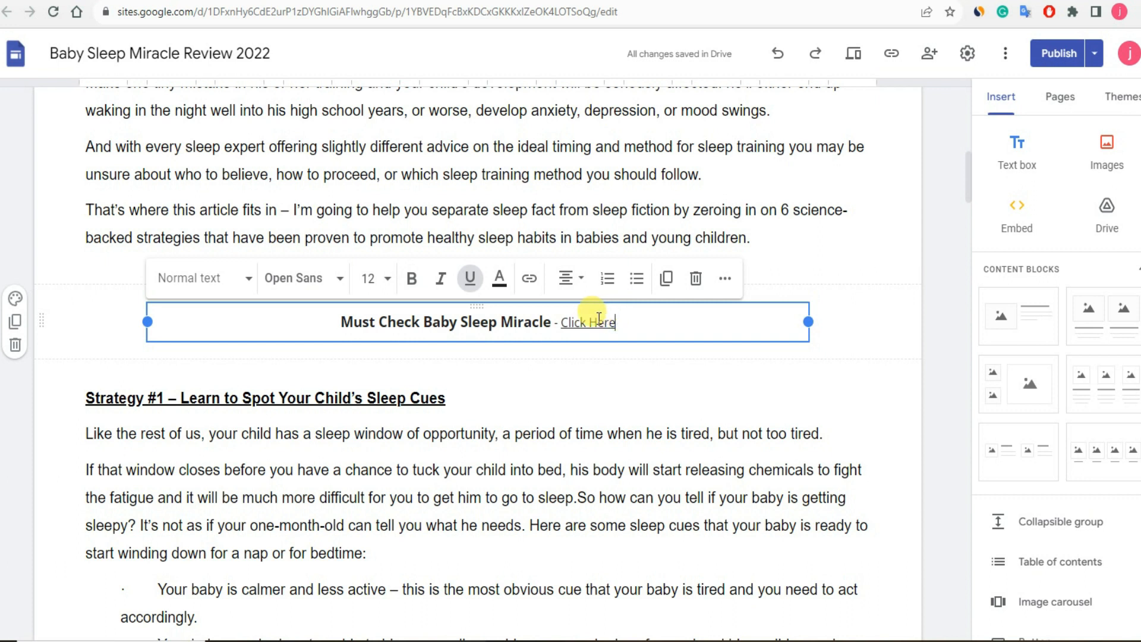
{"action": "left_click", "coordinate": [718, 352]}
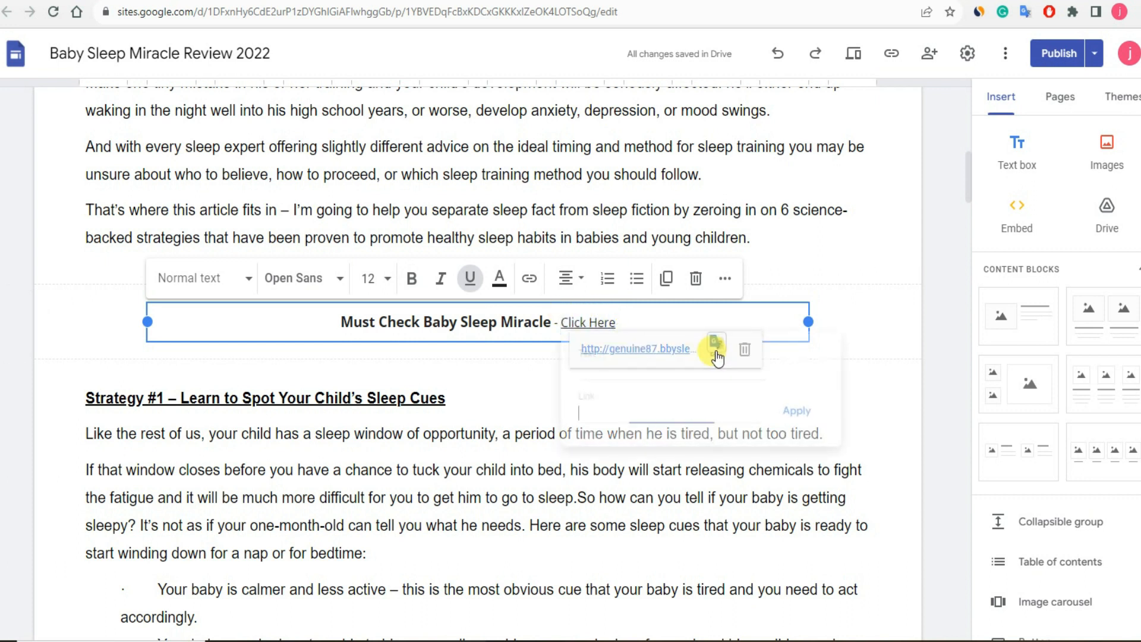
{"action": "triple_click", "coordinate": [635, 410]}
{"action": "key", "text": "ctrl+v"}
{"action": "left_click", "coordinate": [796, 410]}
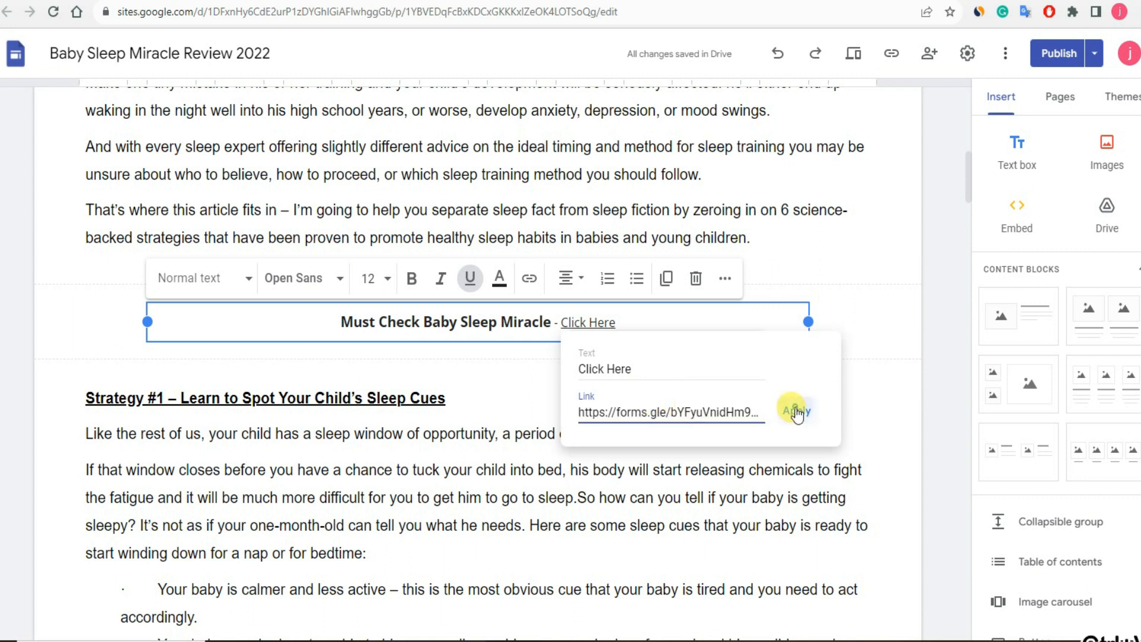
{"action": "left_click", "coordinate": [849, 326]}
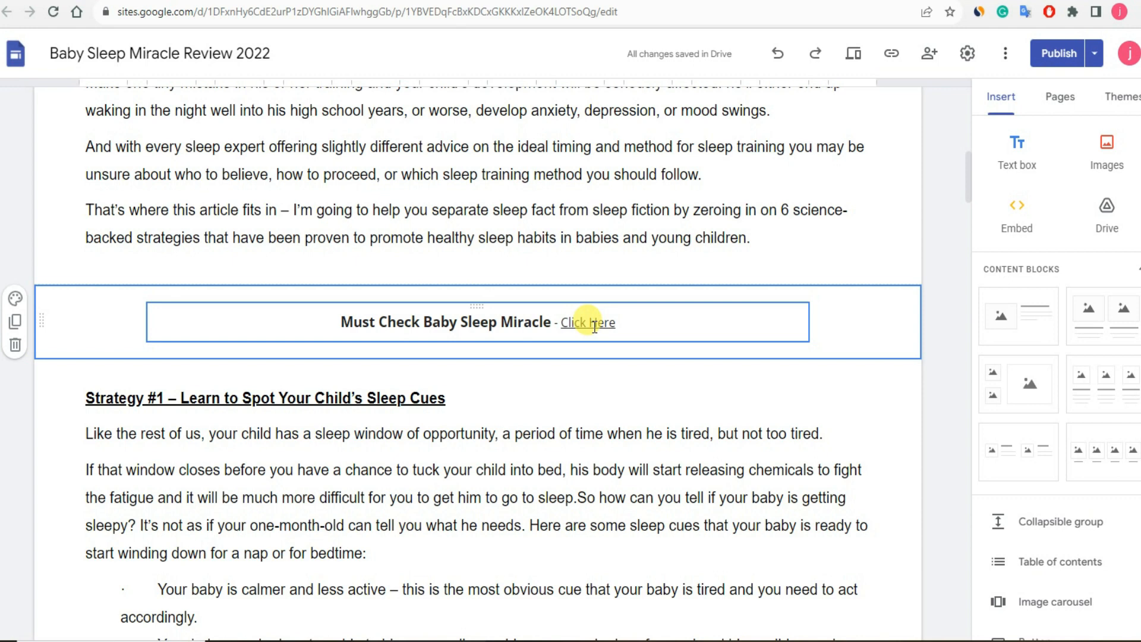
{"action": "scroll", "coordinate": [552, 402], "scroll_direction": "down", "scroll_amount": 10}
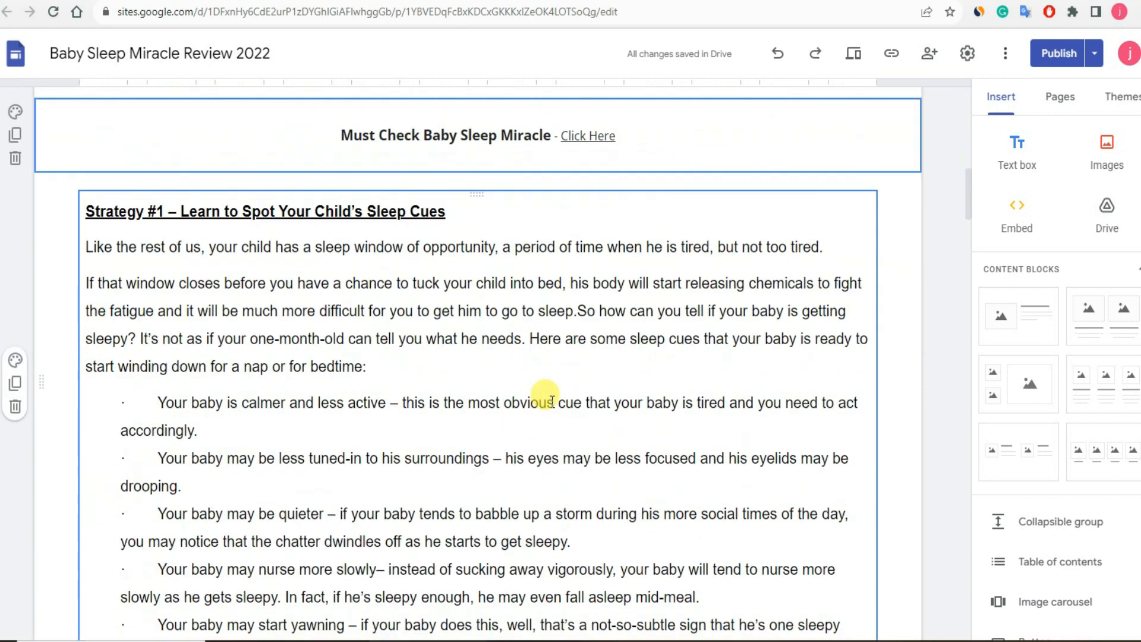
{"action": "scroll", "coordinate": [553, 402], "scroll_direction": "down", "scroll_amount": 15}
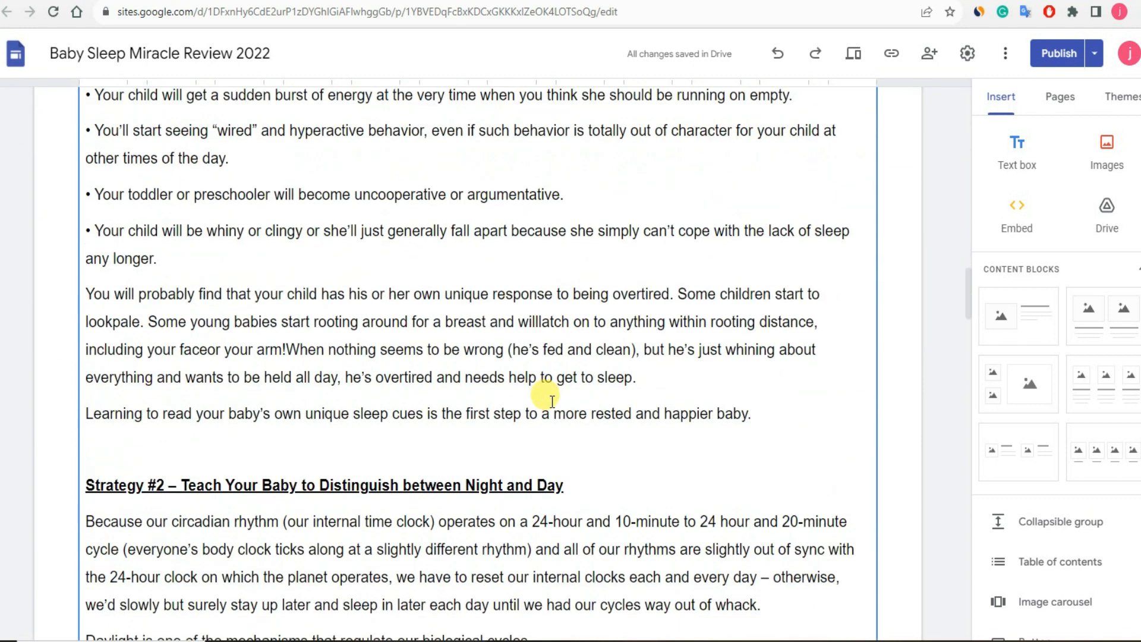
{"action": "scroll", "coordinate": [553, 402], "scroll_direction": "down", "scroll_amount": 4}
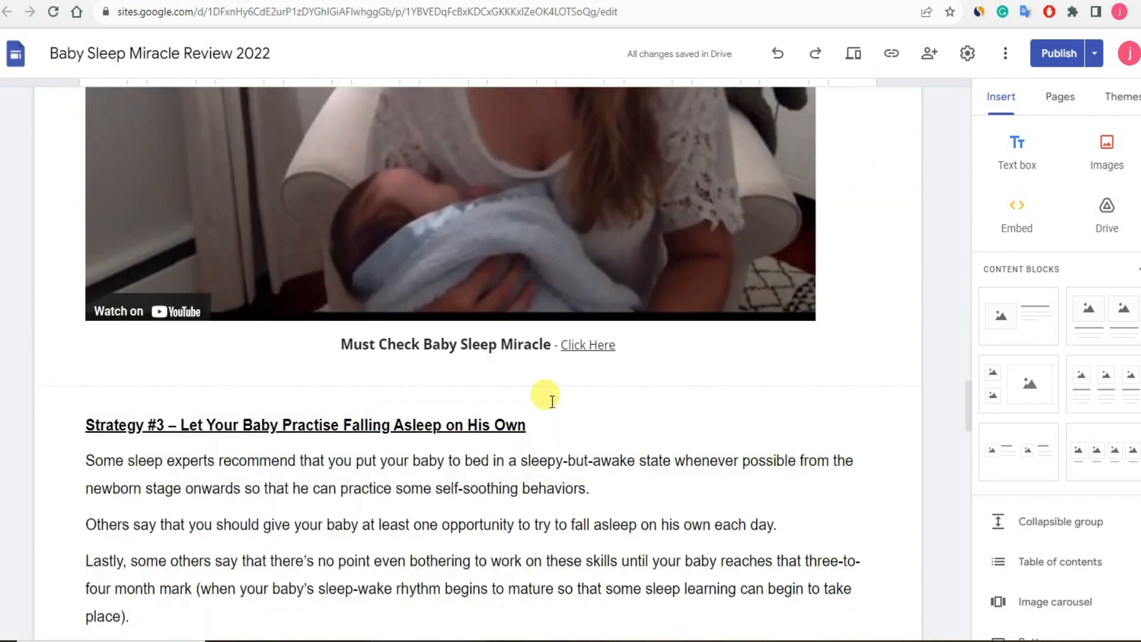
{"action": "left_click", "coordinate": [578, 267]}
{"action": "double_click", "coordinate": [580, 268]}
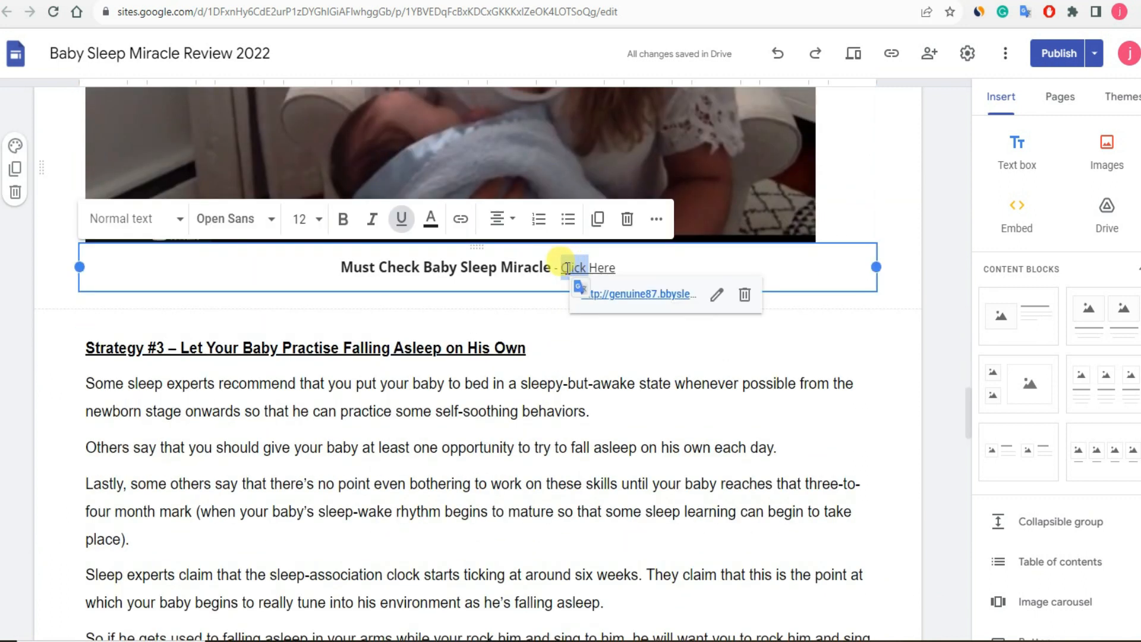
{"action": "left_click_drag", "start_coordinate": [617, 266], "coordinate": [547, 263]}
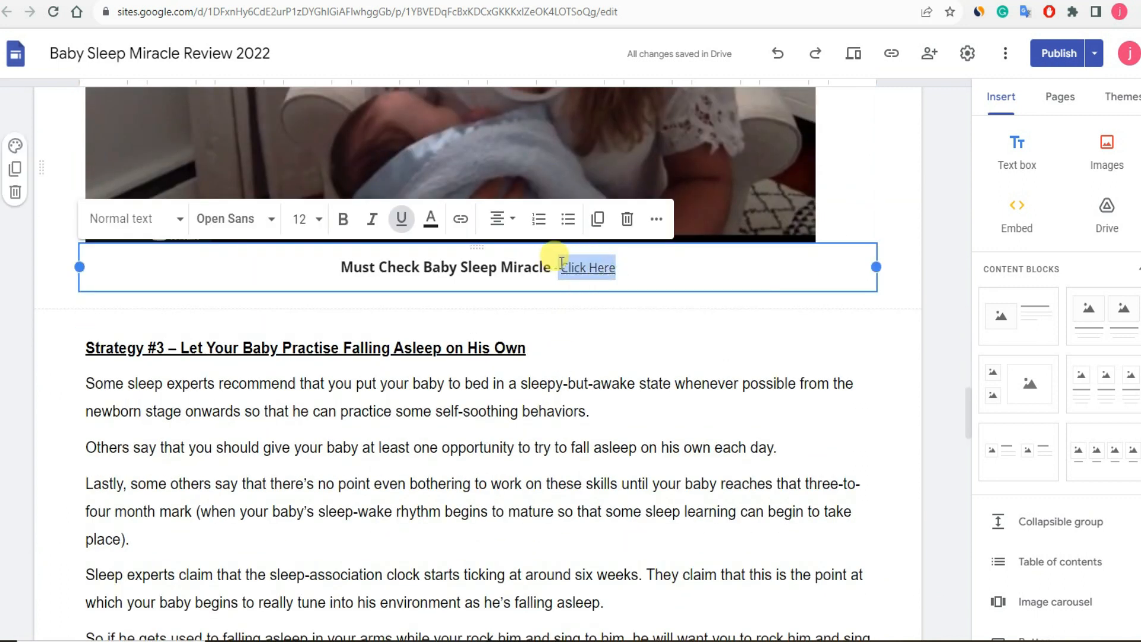
{"action": "left_click", "coordinate": [713, 296]}
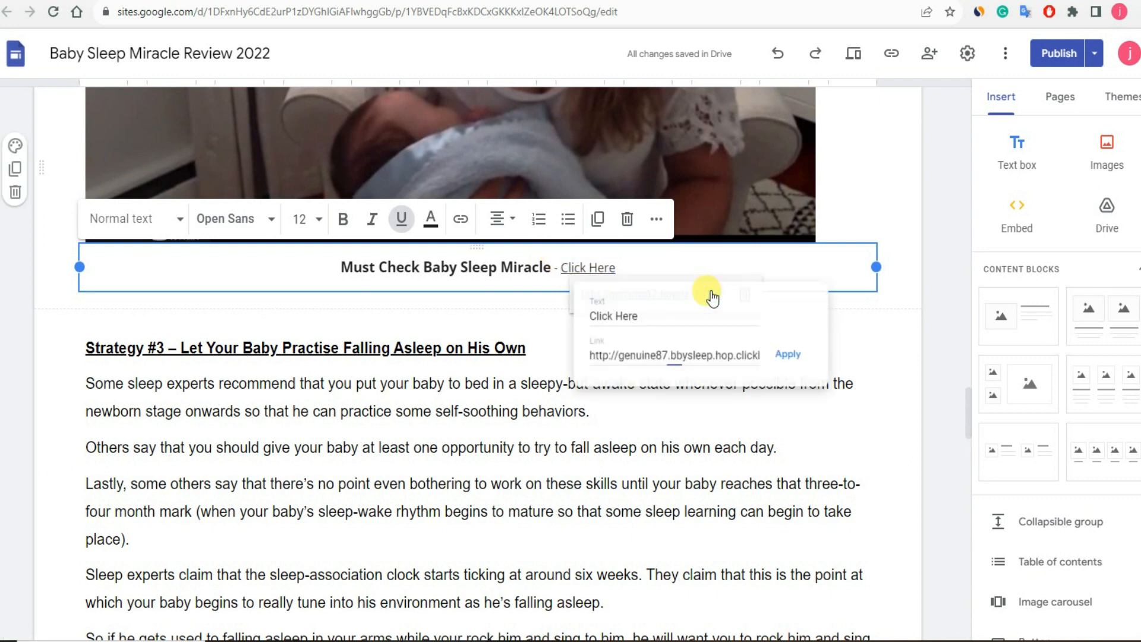
{"action": "triple_click", "coordinate": [660, 359]}
{"action": "key", "text": "ctrl+v"}
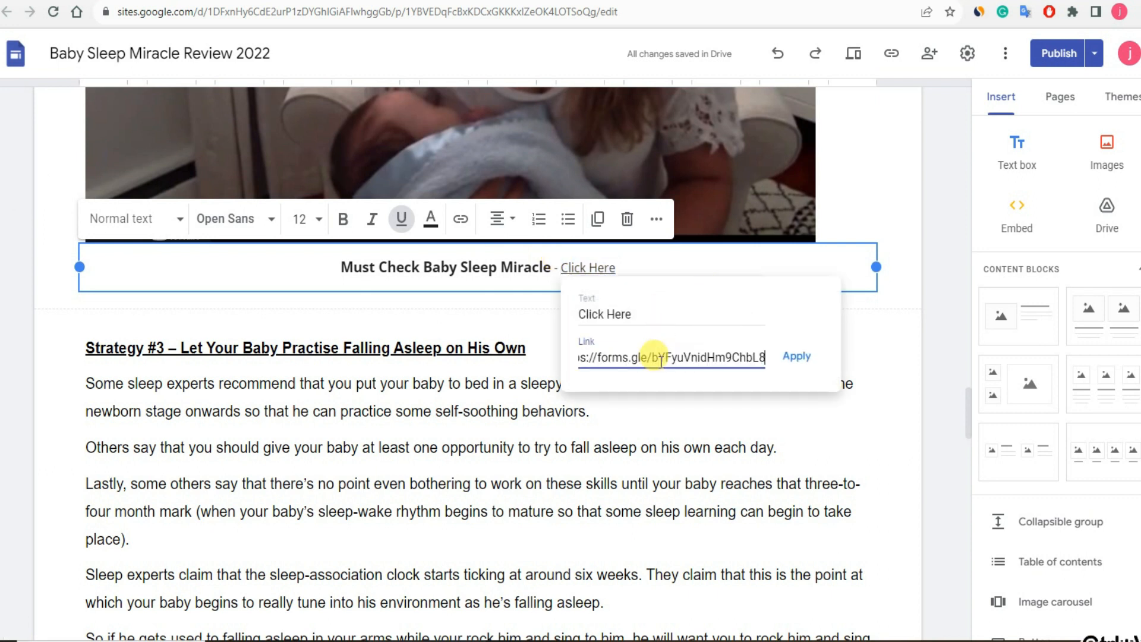
{"action": "left_click", "coordinate": [796, 358]}
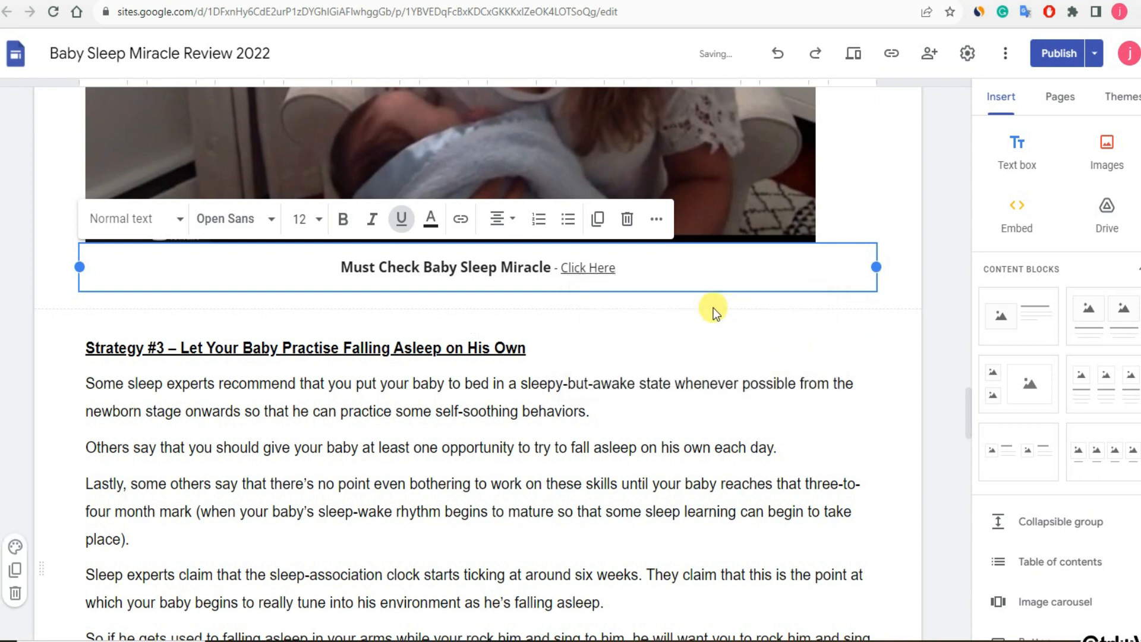
{"action": "left_click", "coordinate": [697, 302]}
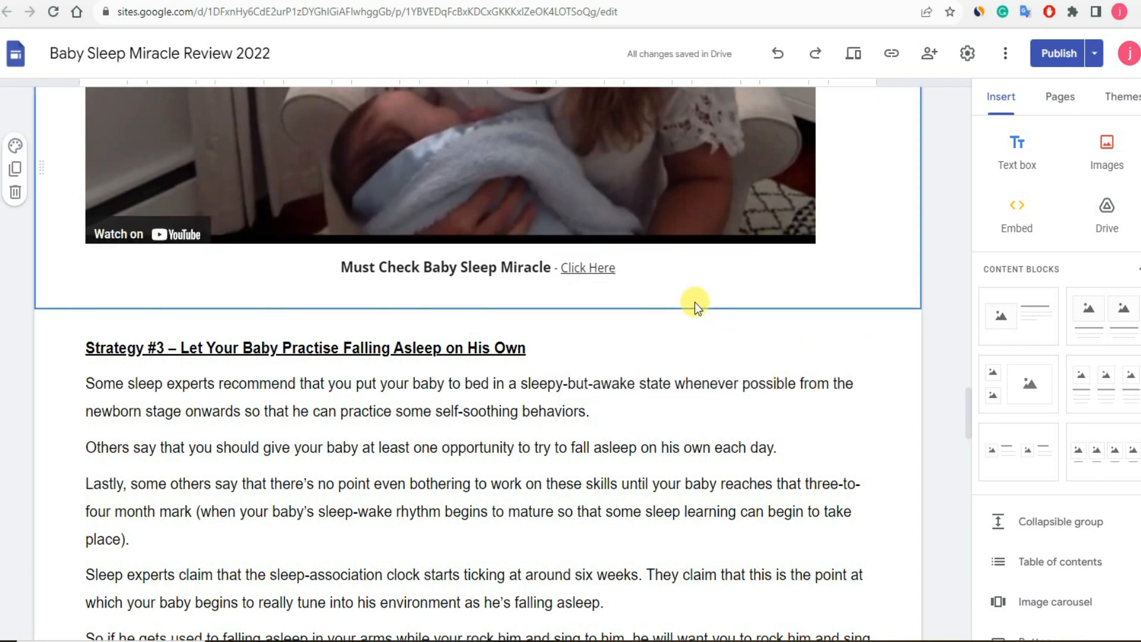
{"action": "left_click", "coordinate": [558, 367]}
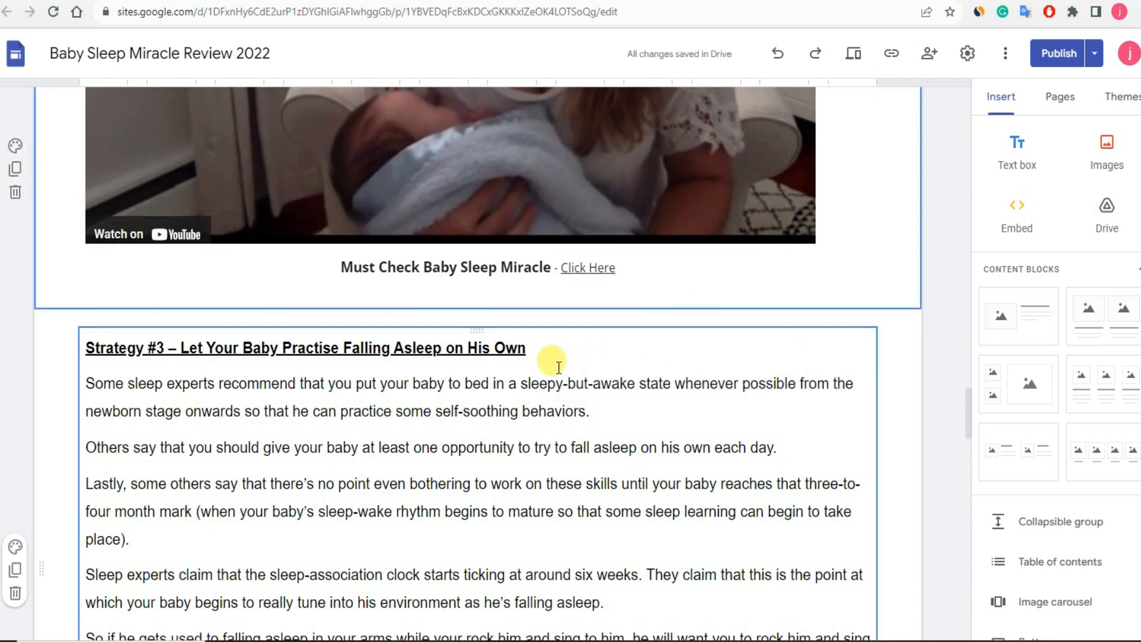
{"action": "left_click", "coordinate": [583, 270]}
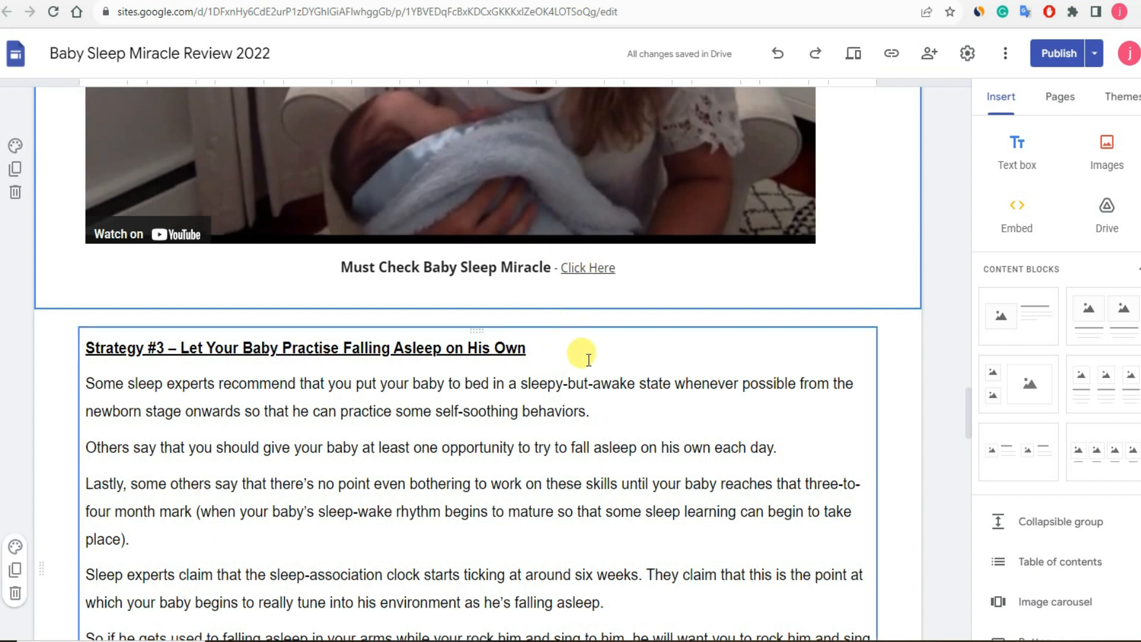
Publish the updated review site and copy its published site link.
{"action": "left_click", "coordinate": [1055, 52]}
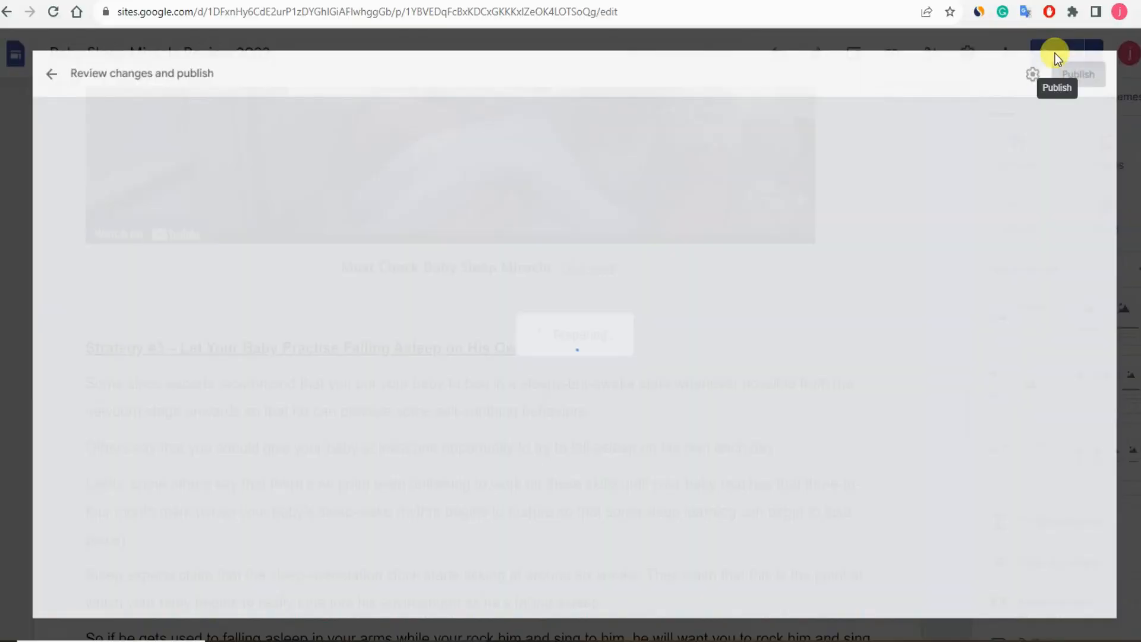
{"action": "left_click", "coordinate": [1114, 52]}
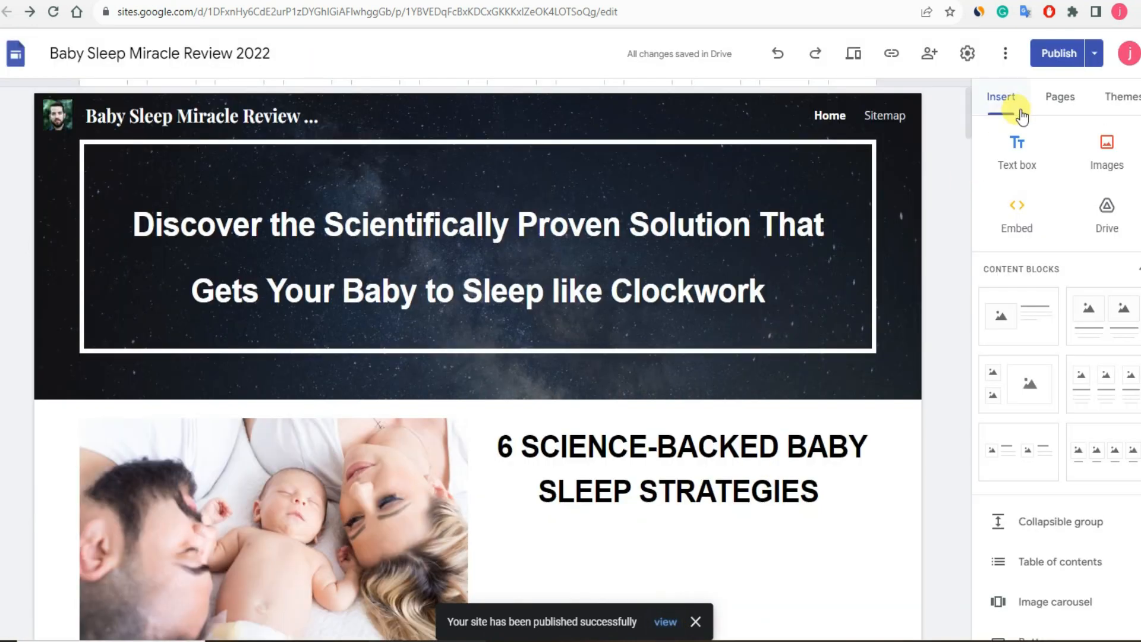
{"action": "left_click", "coordinate": [895, 55]}
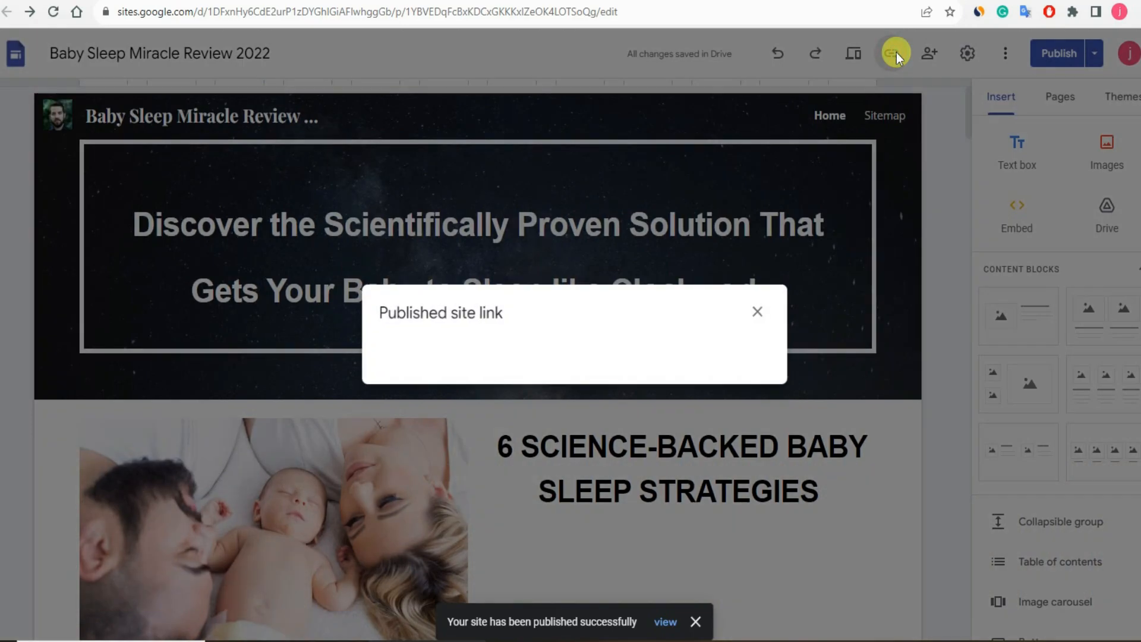
{"action": "left_click", "coordinate": [763, 355]}
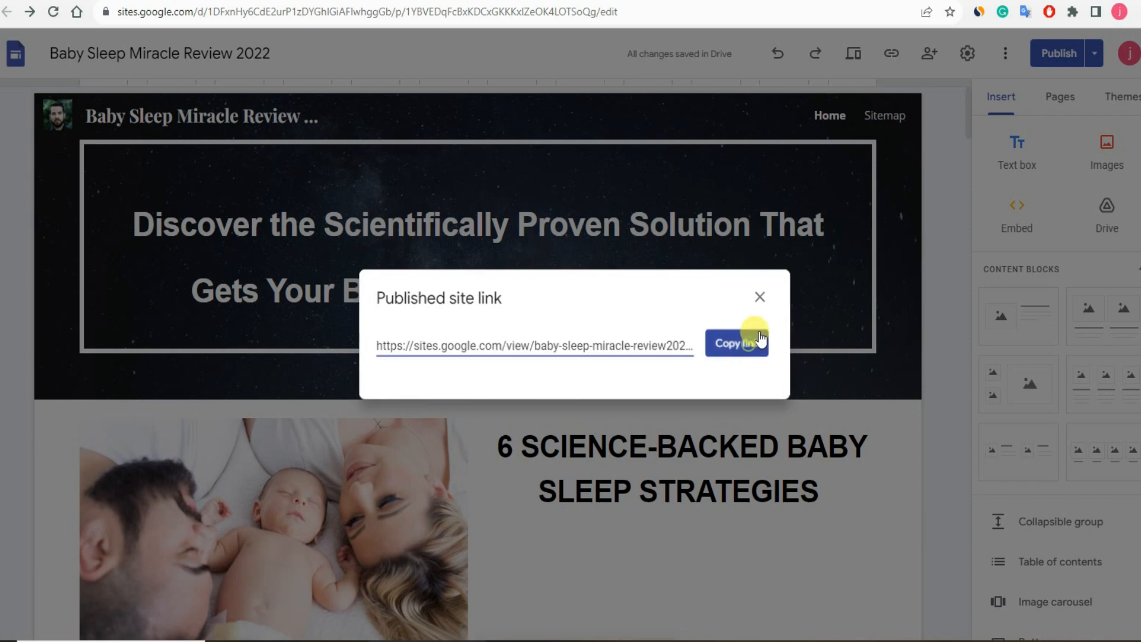
Open the copied published site link in a new incognito window.
{"action": "key", "text": "ctrl+shift+n"}
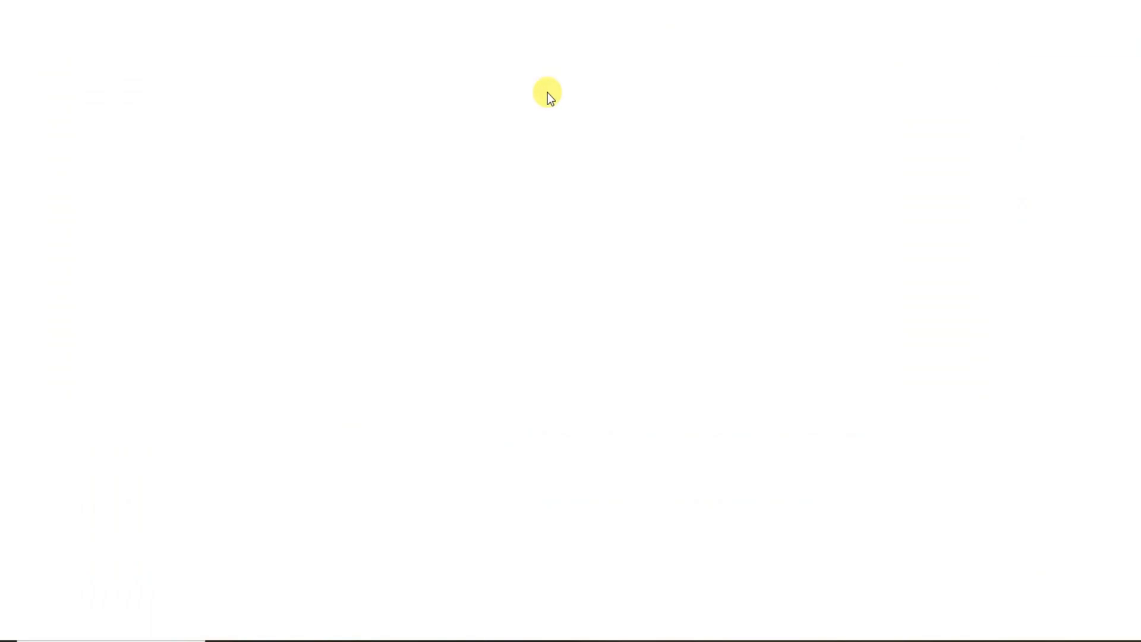
{"action": "key", "text": "ctrl+v"}
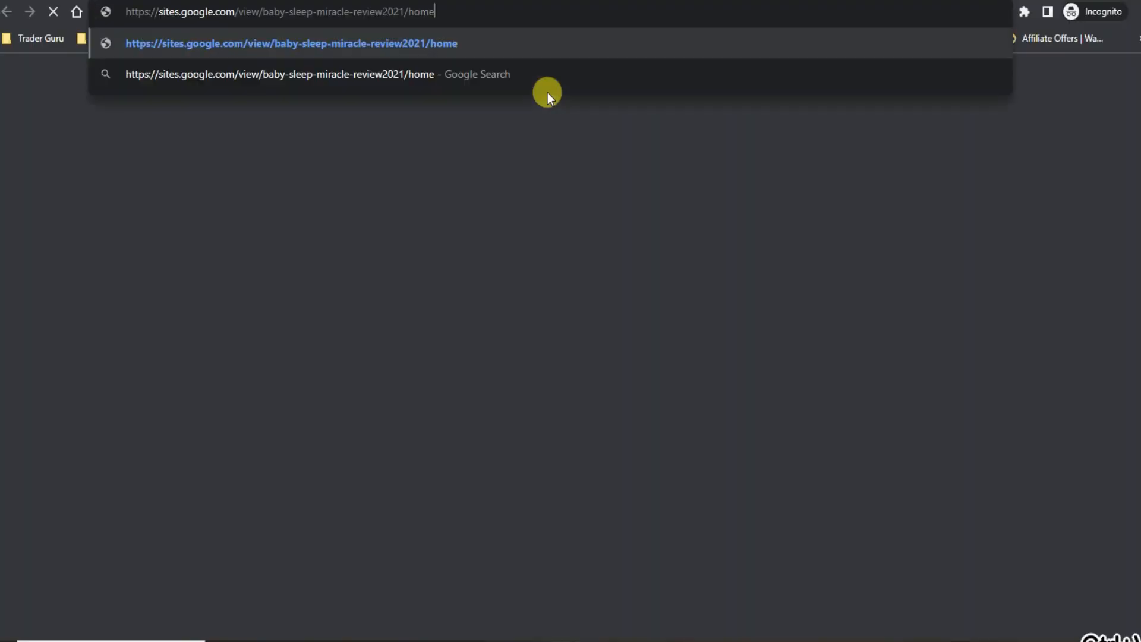
{"action": "key", "text": "Return"}
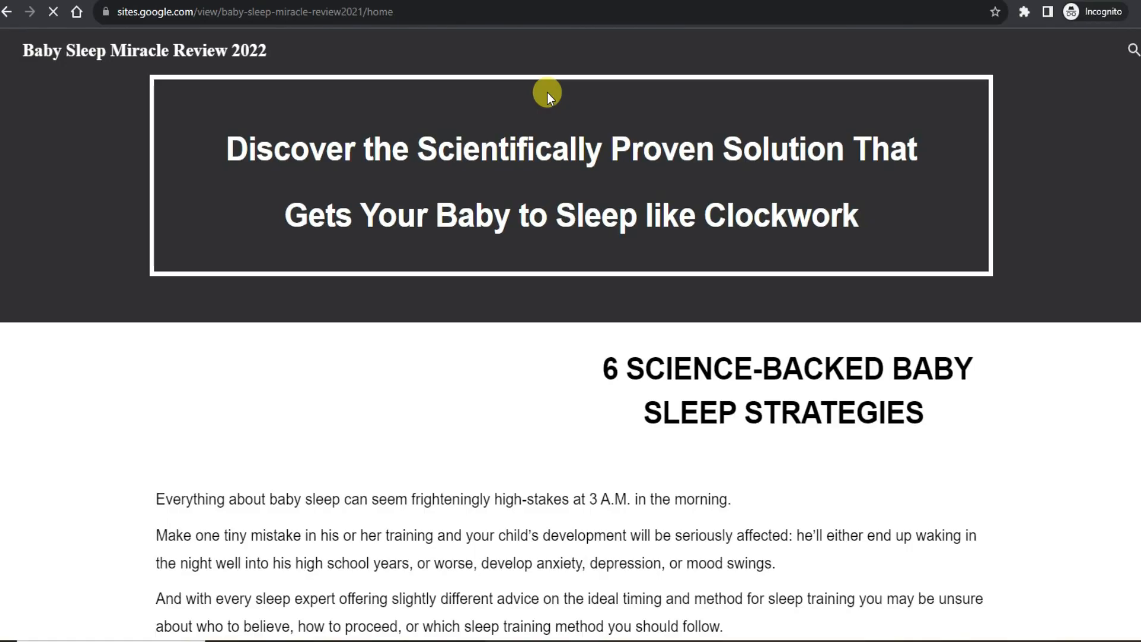
Follow the "Click Here" link above Strategy #1 to check how the form opens for a visitor who is not signed in.
{"action": "scroll", "coordinate": [467, 295], "scroll_direction": "down", "scroll_amount": 12}
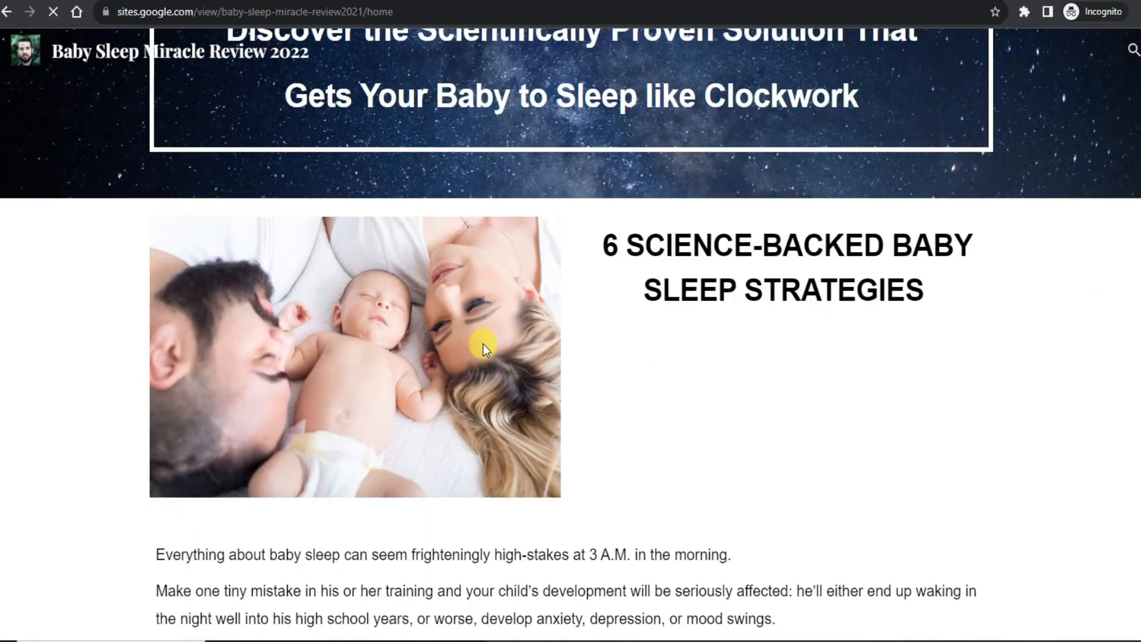
{"action": "scroll", "coordinate": [445, 323], "scroll_direction": "down", "scroll_amount": 20}
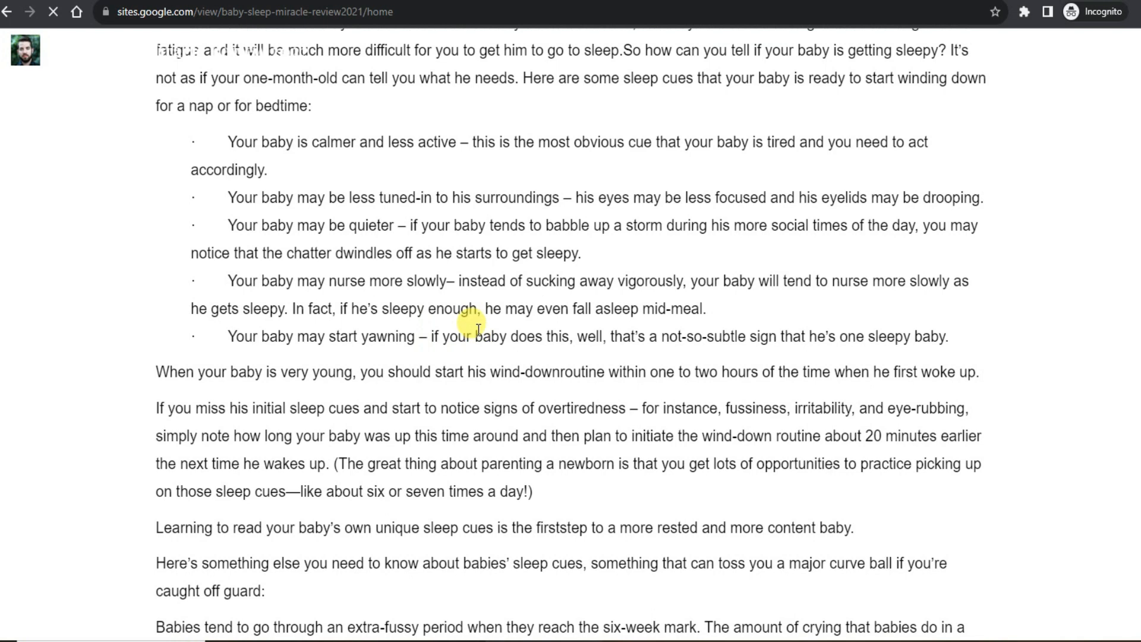
{"action": "scroll", "coordinate": [478, 331], "scroll_direction": "up", "scroll_amount": 20}
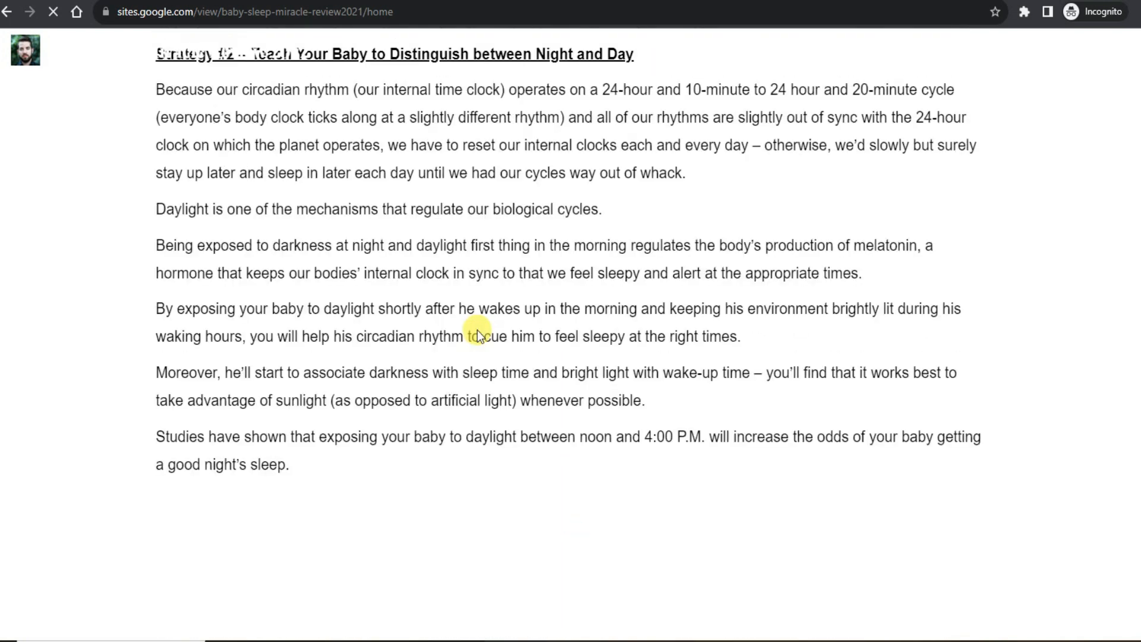
{"action": "scroll", "coordinate": [591, 291], "scroll_direction": "down", "scroll_amount": 3}
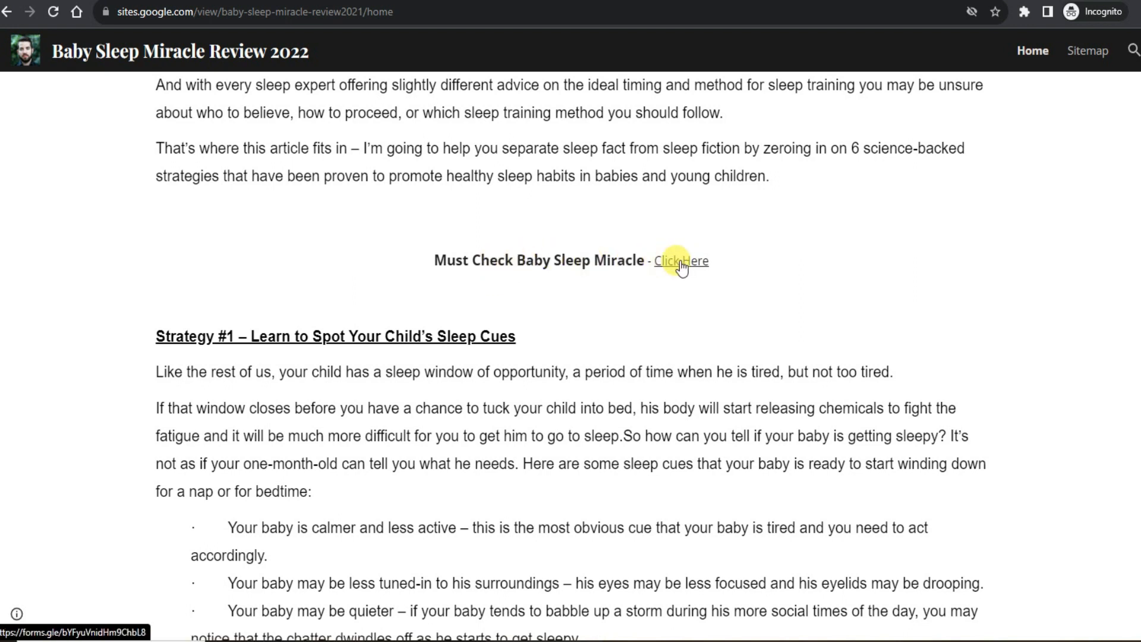
{"action": "left_click", "coordinate": [720, 274]}
{"action": "left_click", "coordinate": [289, 7]}
{"action": "left_click", "coordinate": [293, 1]}
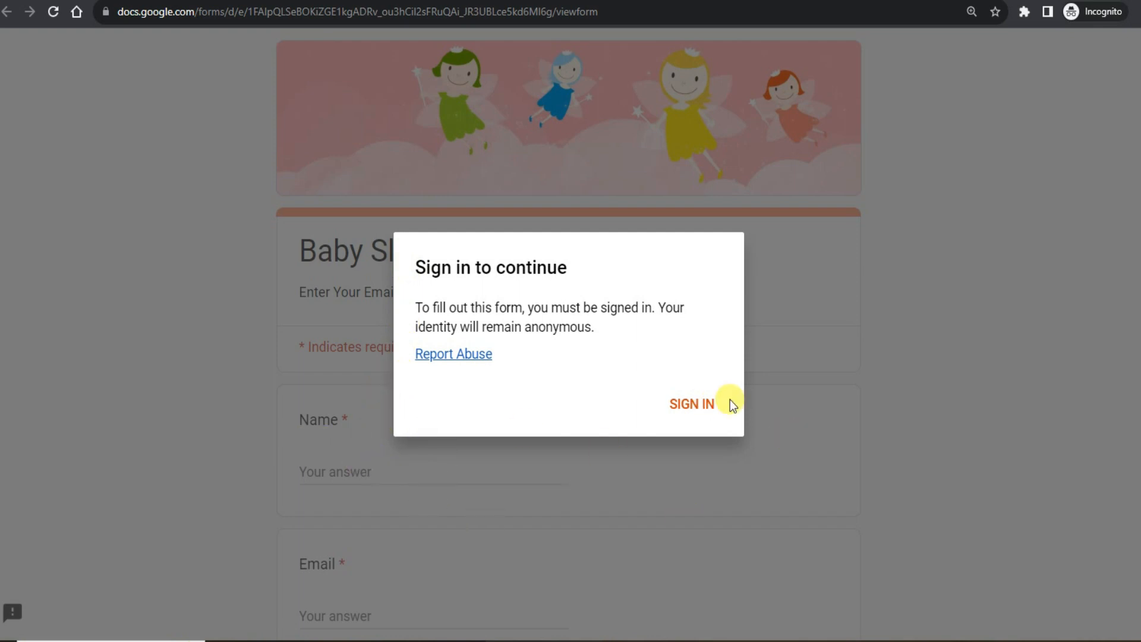
{"action": "left_click_drag", "start_coordinate": [419, 261], "coordinate": [569, 264]}
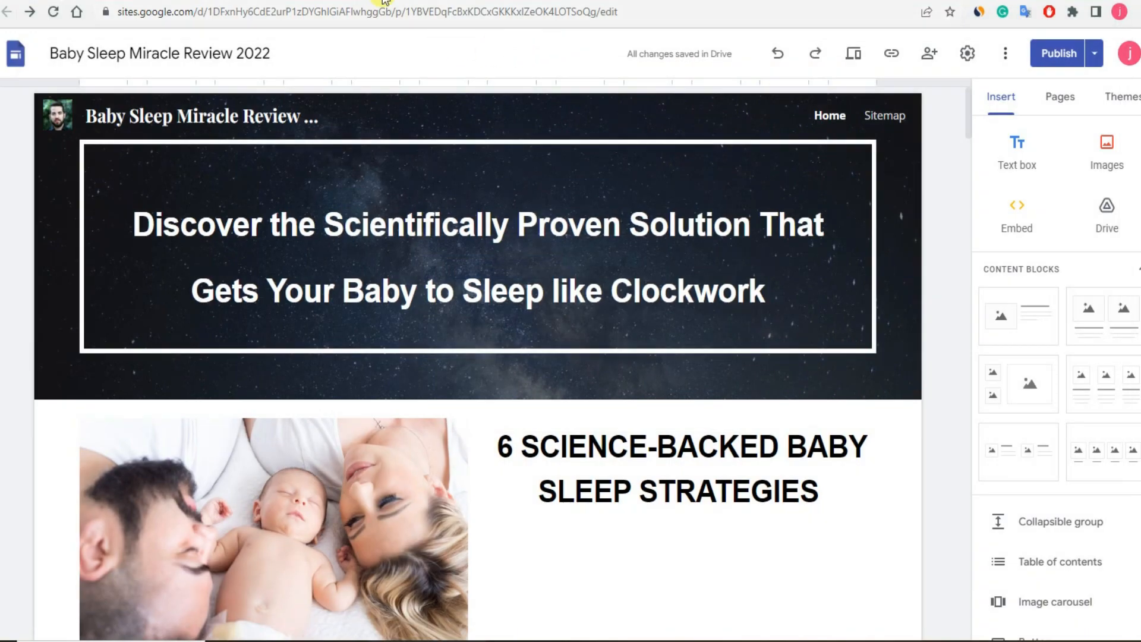
View the published site from the signed-in site editor, open the form through the "Click Here" link above Strategy #1, and check its account notice.
{"action": "left_click", "coordinate": [1099, 56]}
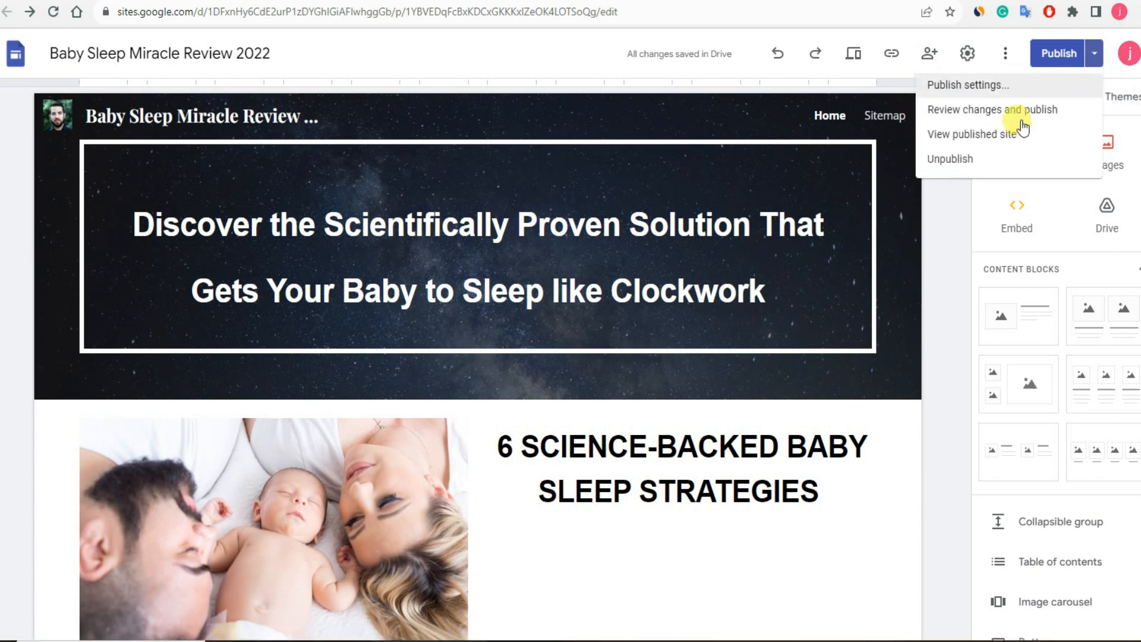
{"action": "left_click", "coordinate": [953, 134]}
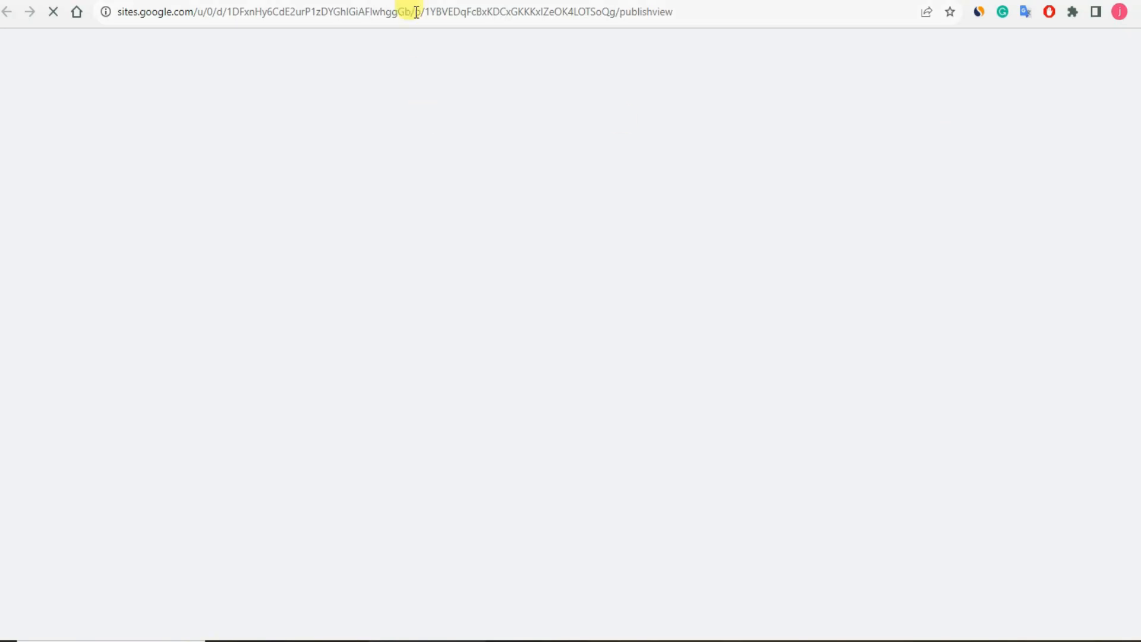
{"action": "scroll", "coordinate": [533, 358], "scroll_direction": "down", "scroll_amount": 1}
{"action": "scroll", "coordinate": [533, 358], "scroll_direction": "down", "scroll_amount": 8}
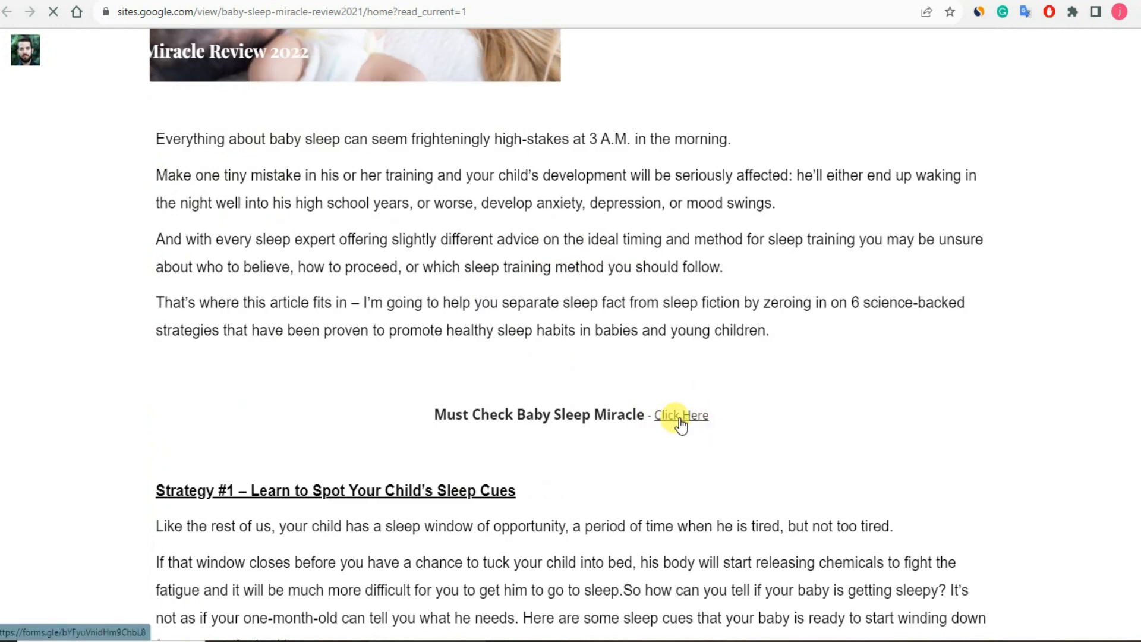
{"action": "left_click", "coordinate": [682, 417]}
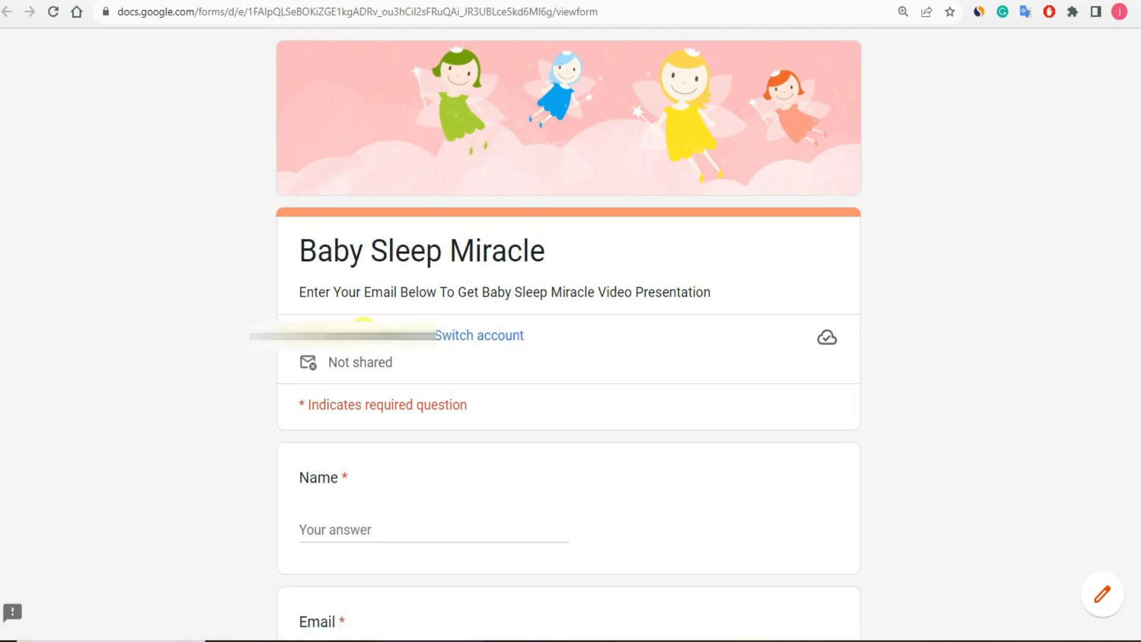
{"action": "left_click_drag", "start_coordinate": [331, 365], "coordinate": [409, 364]}
{"action": "left_click", "coordinate": [415, 366]}
{"action": "left_click_drag", "start_coordinate": [309, 325], "coordinate": [419, 356]}
{"action": "left_click", "coordinate": [418, 355]}
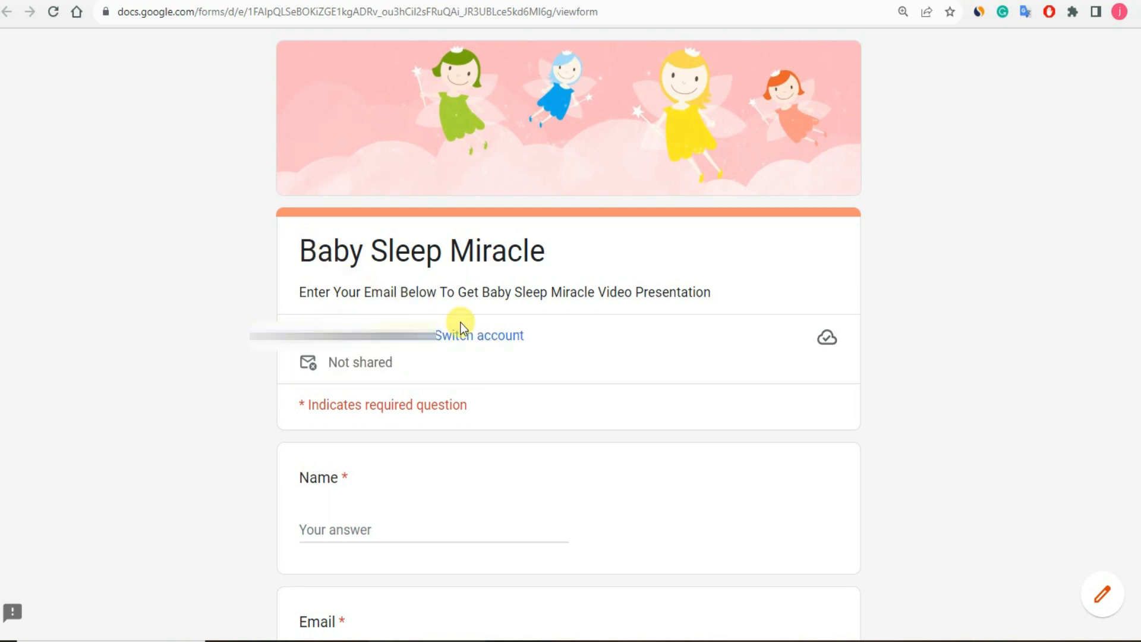
Submit a test response with a name and an e-mail address, and check the entry in the Baby Sleep Miracle Response spreadsheet.
{"action": "scroll", "coordinate": [548, 413], "scroll_direction": "down", "scroll_amount": 4}
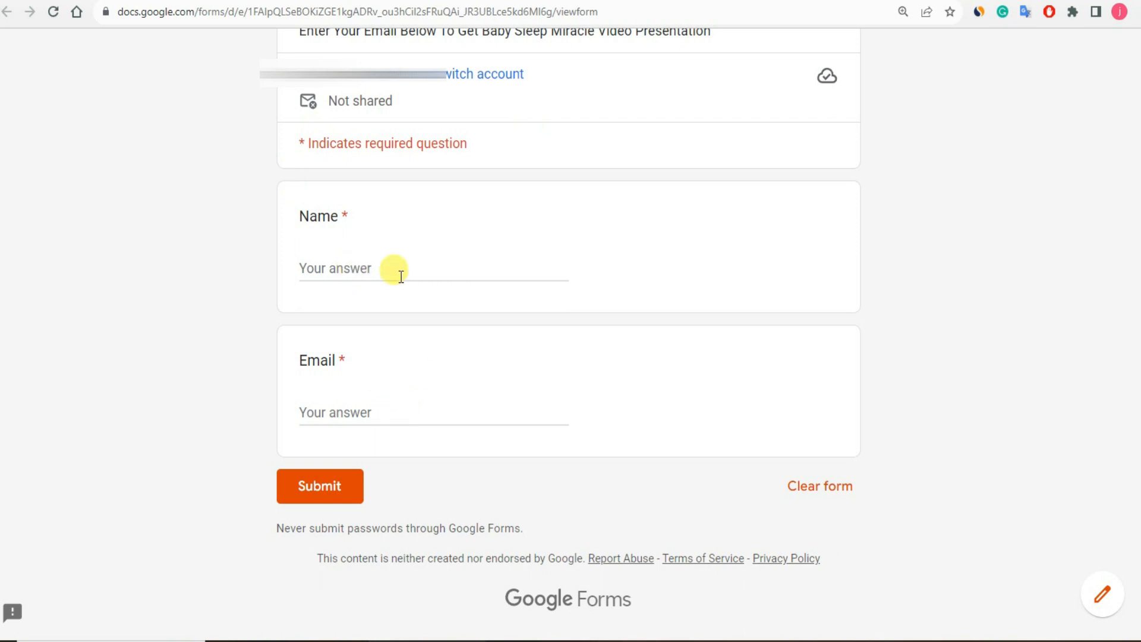
{"action": "left_click", "coordinate": [367, 272]}
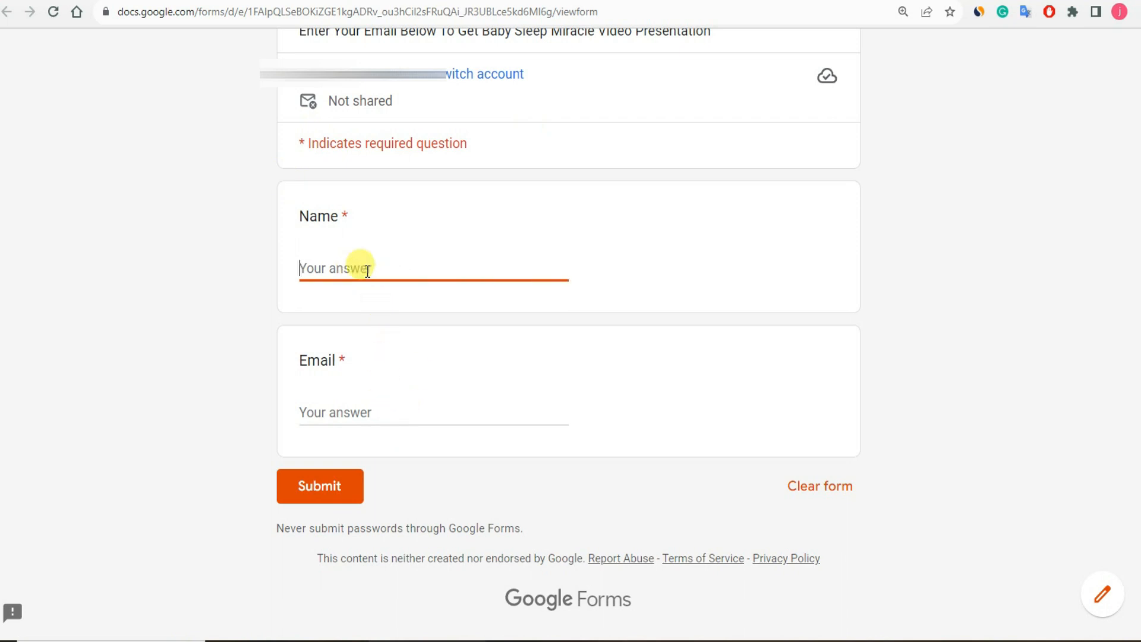
{"action": "type", "text": "Jannat"}
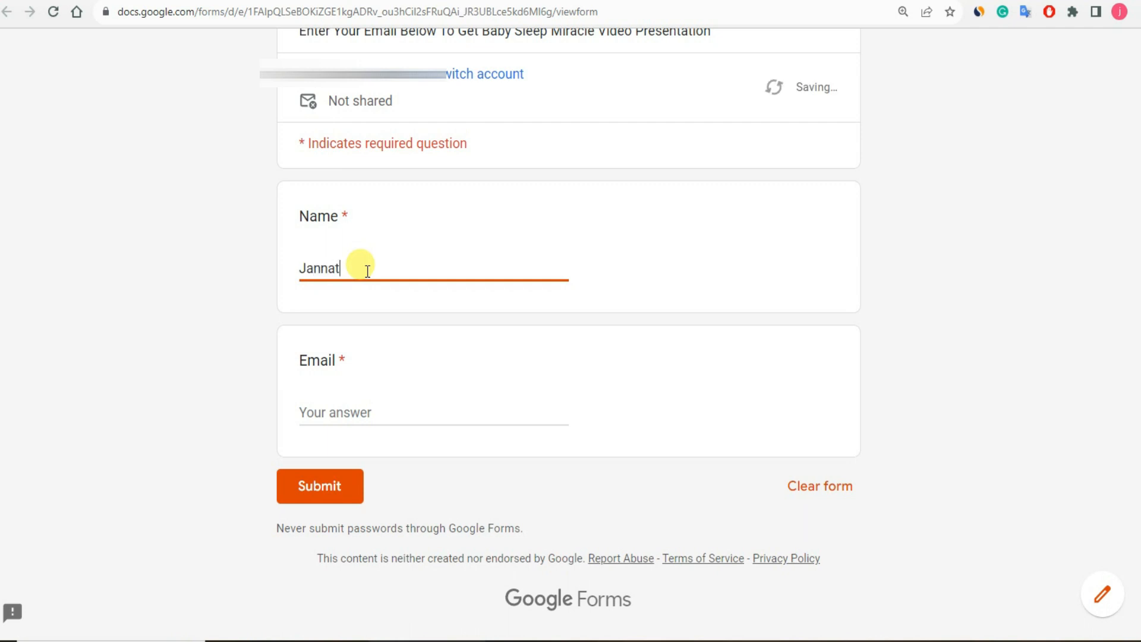
{"action": "key", "text": "Tab"}
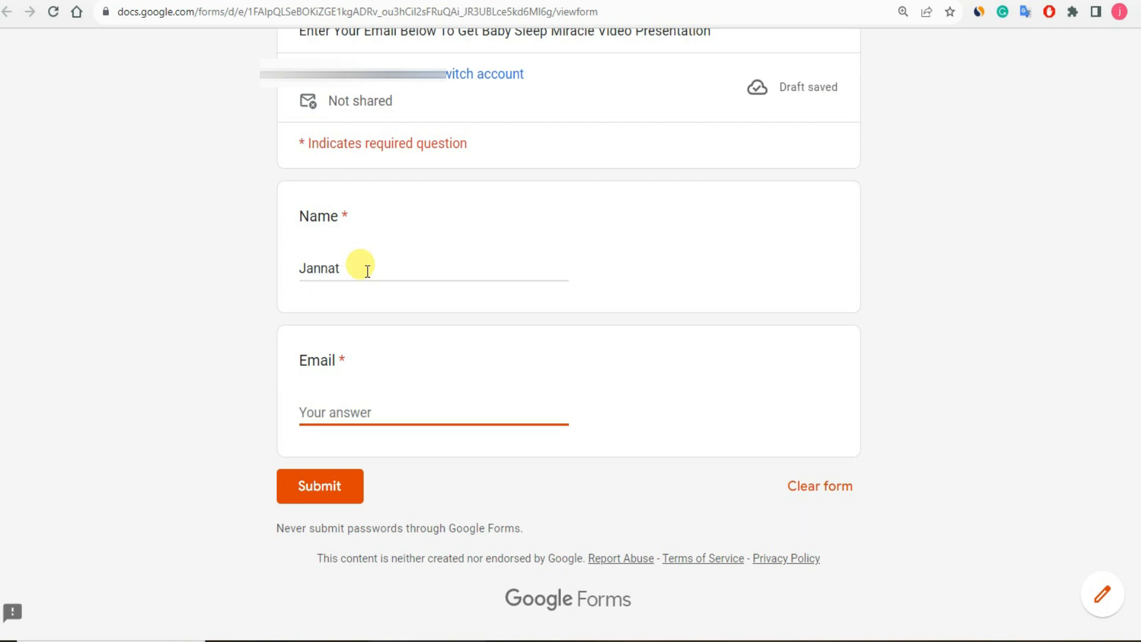
{"action": "key", "text": "ctrl+v"}
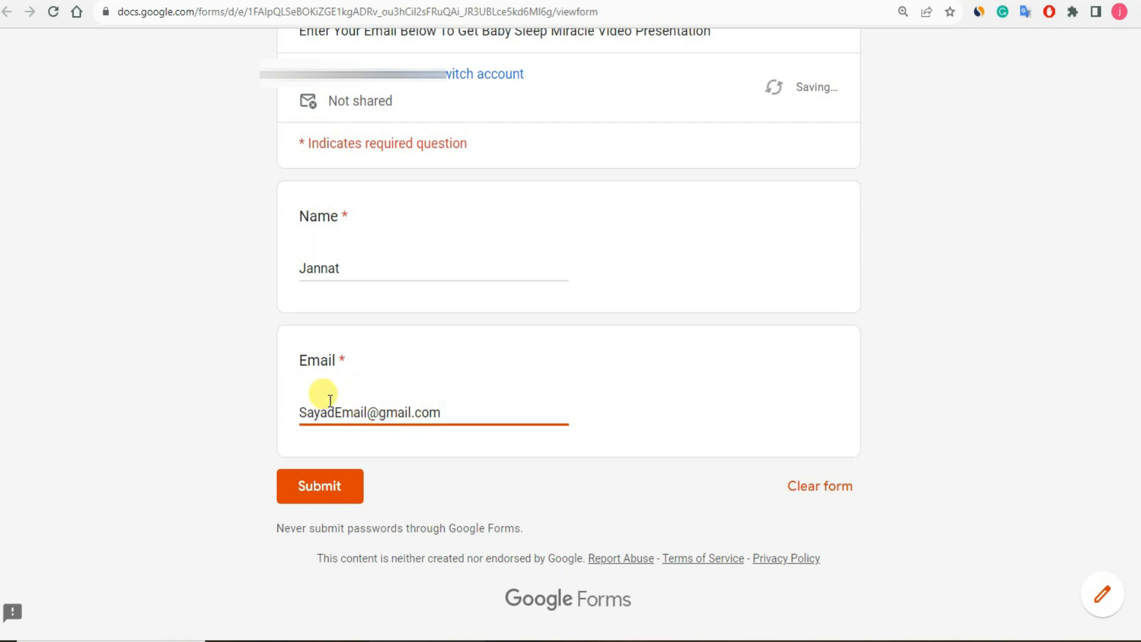
{"action": "left_click", "coordinate": [329, 507]}
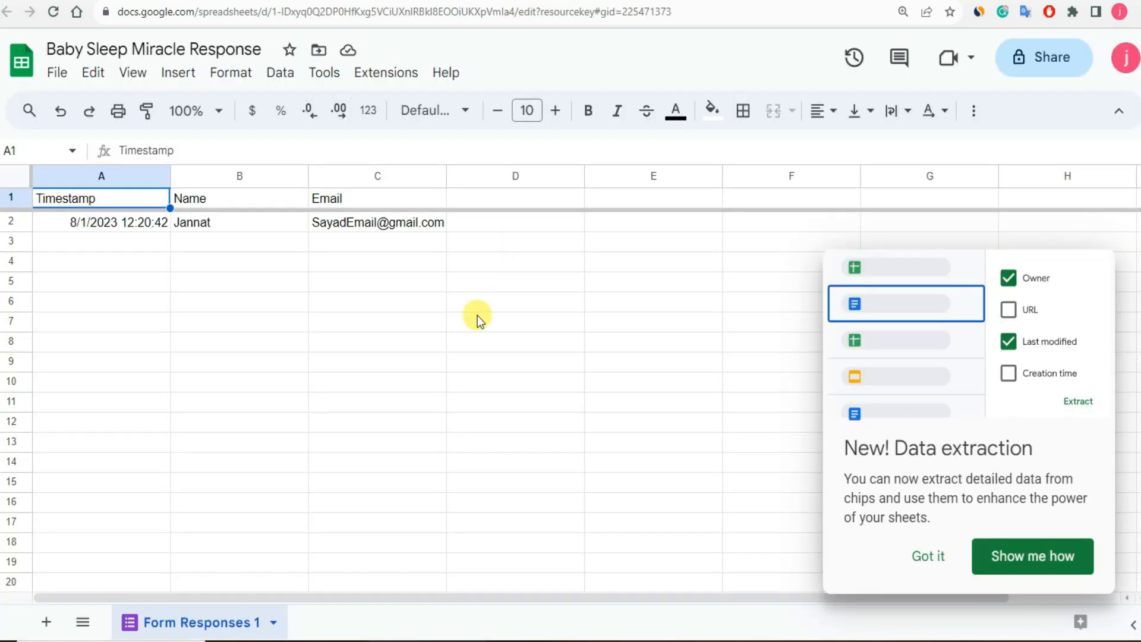
{"action": "left_click", "coordinate": [929, 555]}
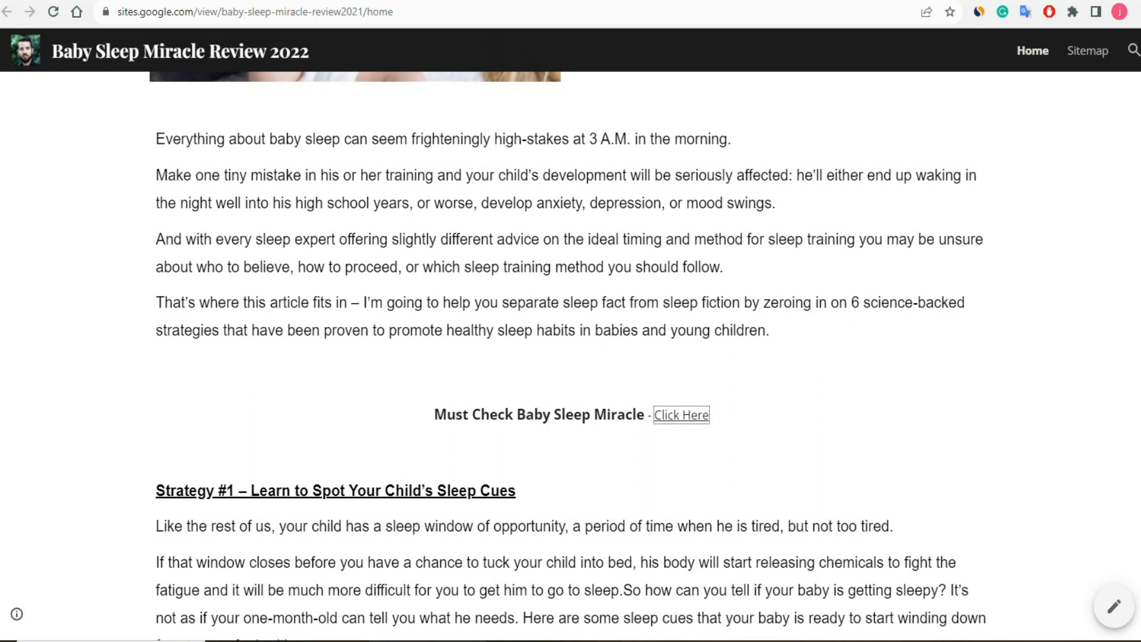
In the form's send options, set the embed HTML size to 1280 px wide by 720 px high and copy the code.
{"action": "left_click", "coordinate": [386, 2]}
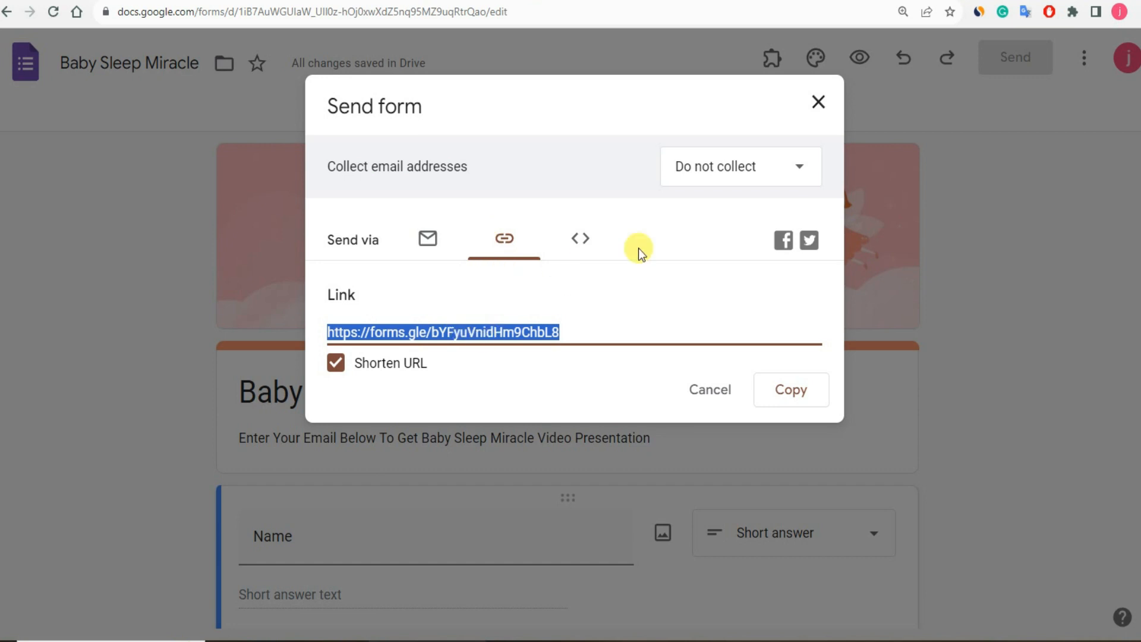
{"action": "left_click", "coordinate": [581, 238]}
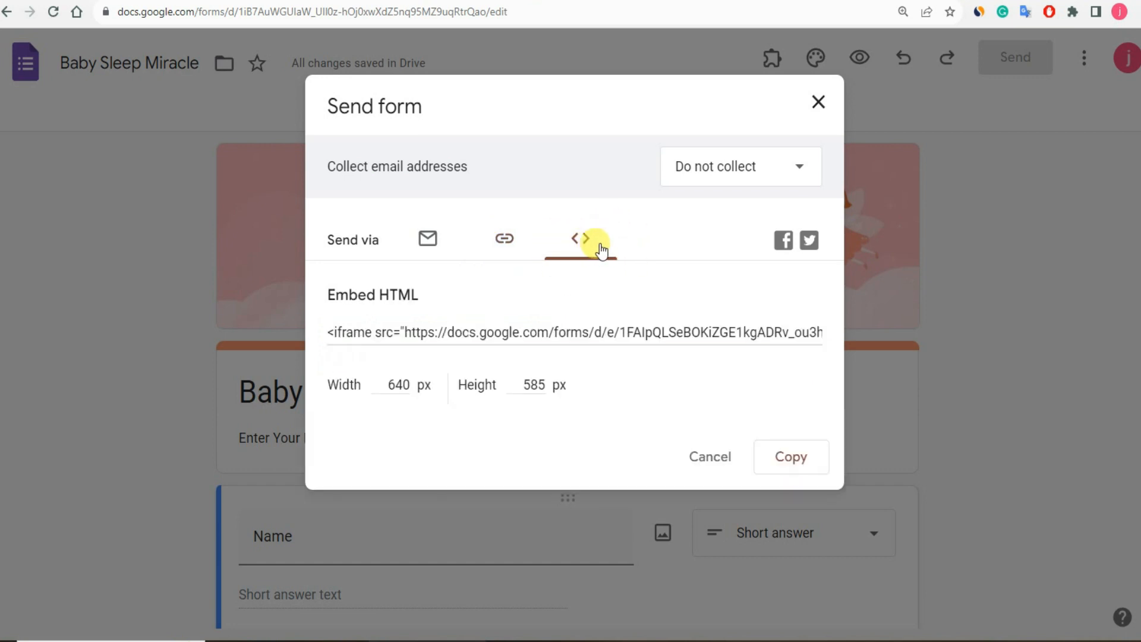
{"action": "left_click", "coordinate": [404, 383]}
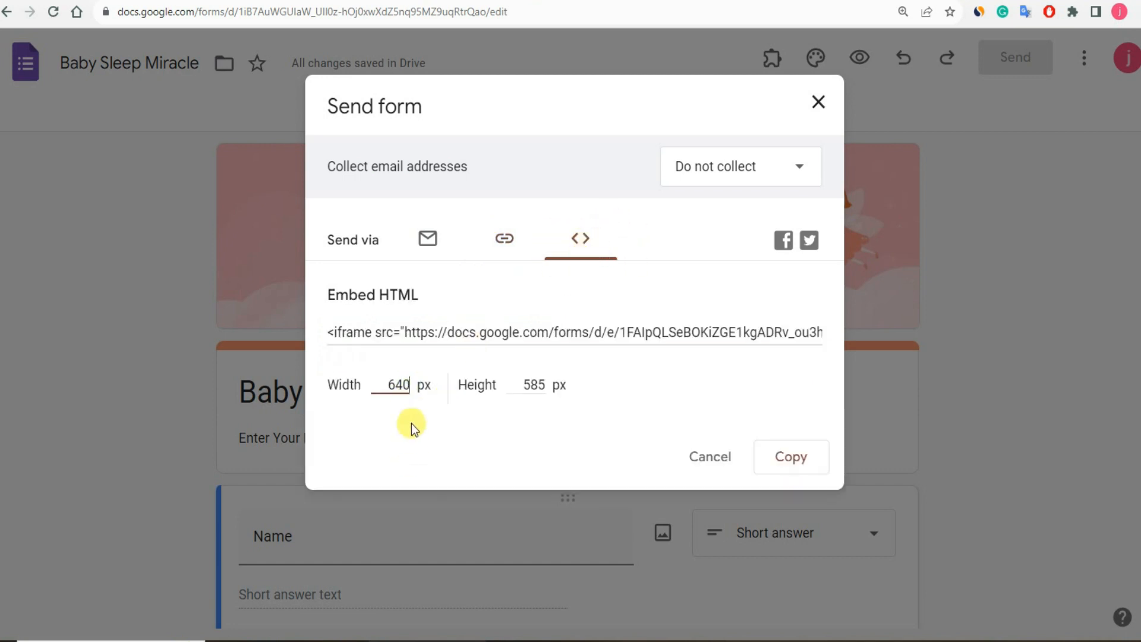
{"action": "double_click", "coordinate": [402, 382]}
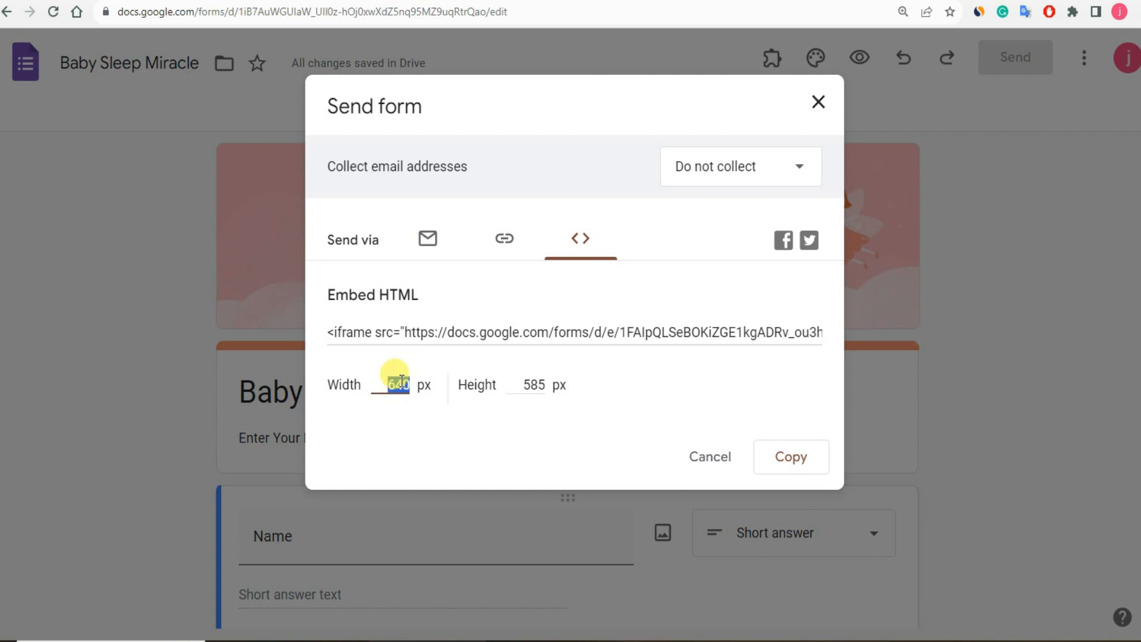
{"action": "type", "text": "1280"}
{"action": "double_click", "coordinate": [531, 384]}
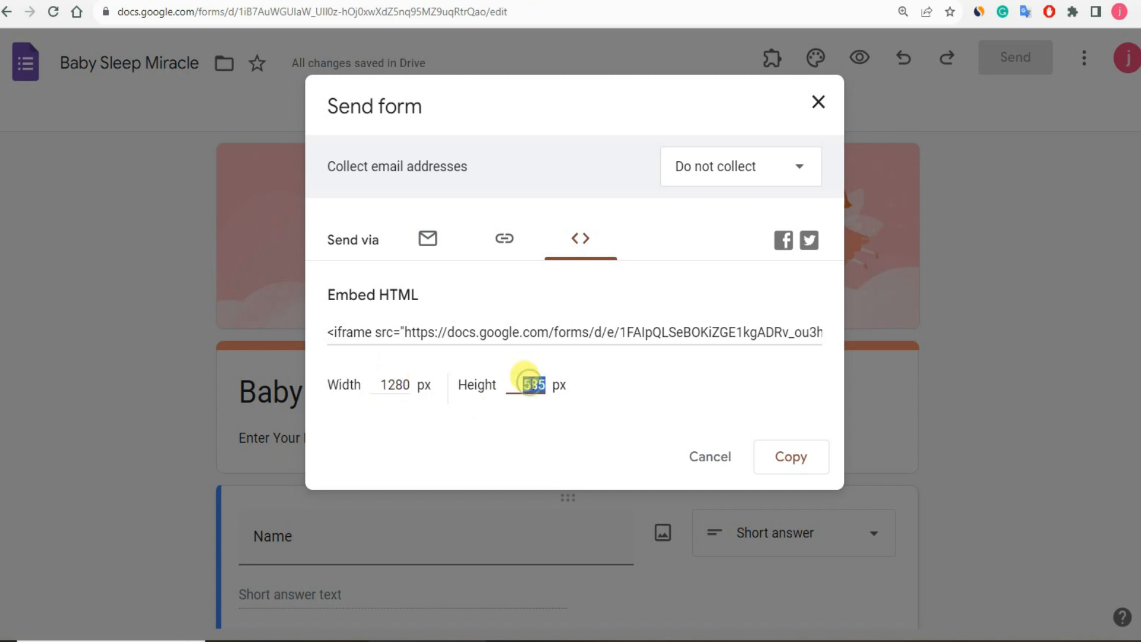
{"action": "type", "text": "720"}
{"action": "left_click", "coordinate": [797, 458]}
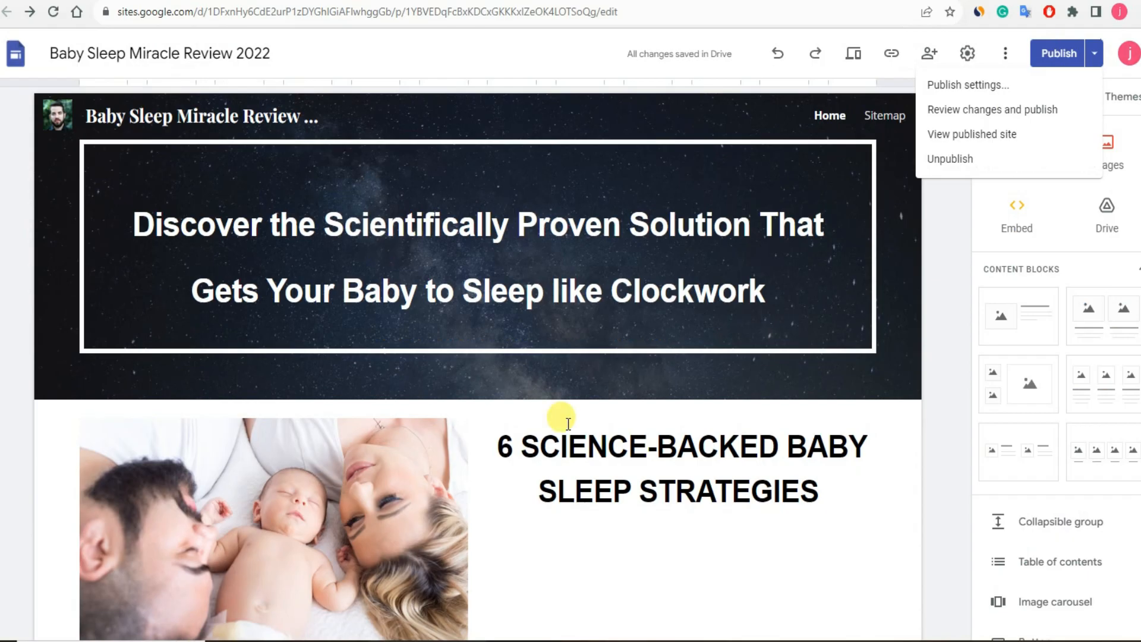
In the Google Sites editor, embed the form with the copied HTML code at the end of the review page, below Strategy #6.
{"action": "scroll", "coordinate": [562, 419], "scroll_direction": "down", "scroll_amount": 7}
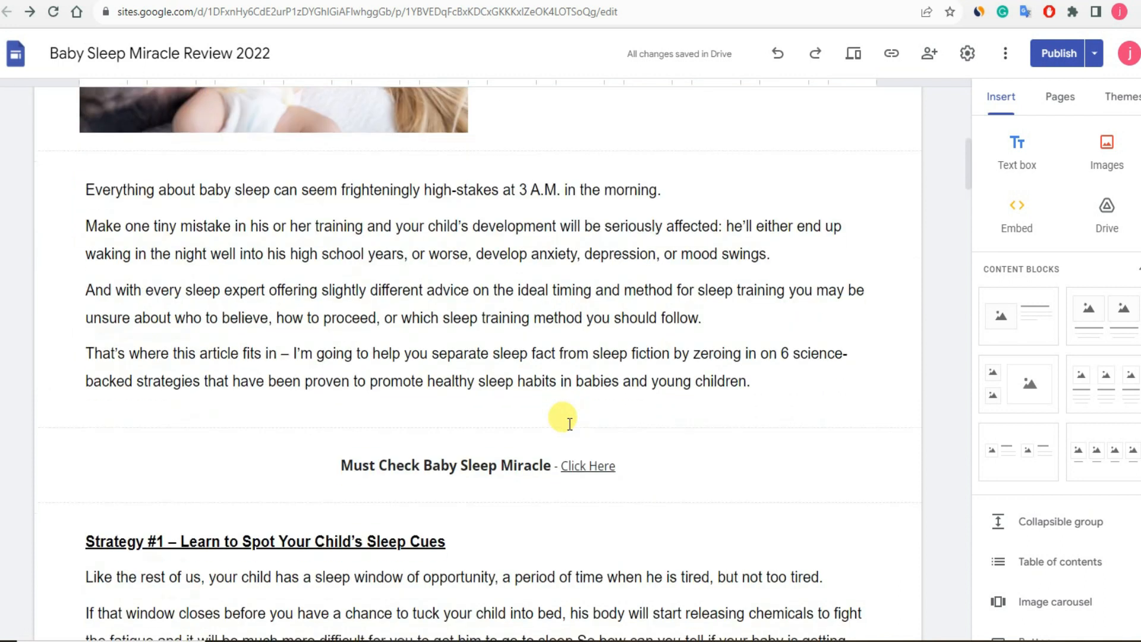
{"action": "scroll", "coordinate": [569, 424], "scroll_direction": "down", "scroll_amount": 3}
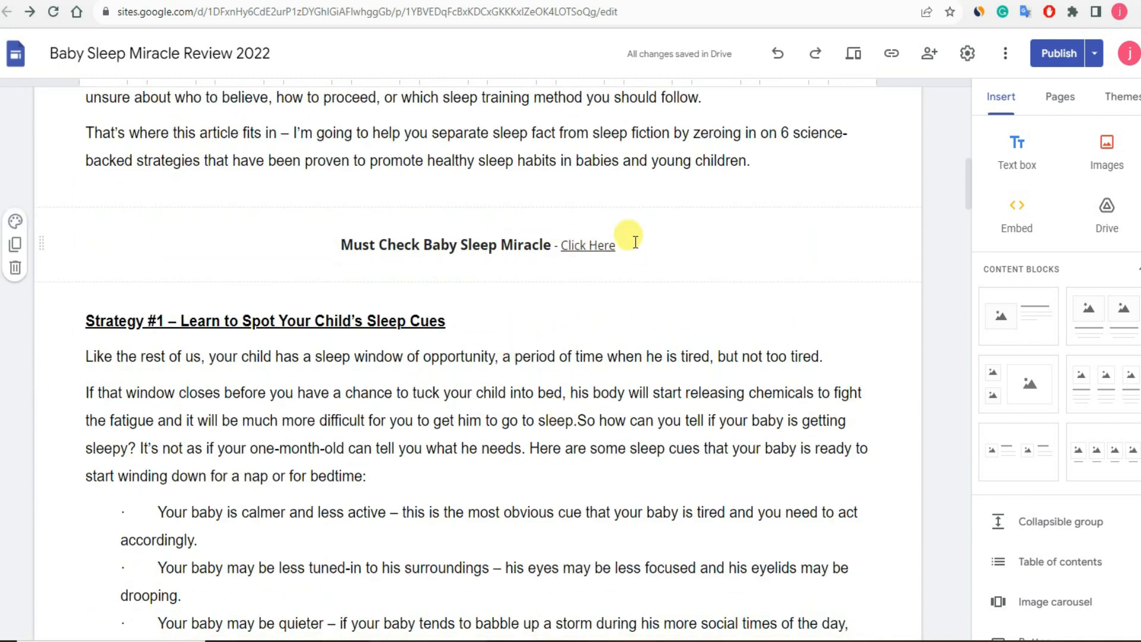
{"action": "scroll", "coordinate": [559, 324], "scroll_direction": "down", "scroll_amount": 5}
{"action": "scroll", "coordinate": [563, 327], "scroll_direction": "down", "scroll_amount": 15}
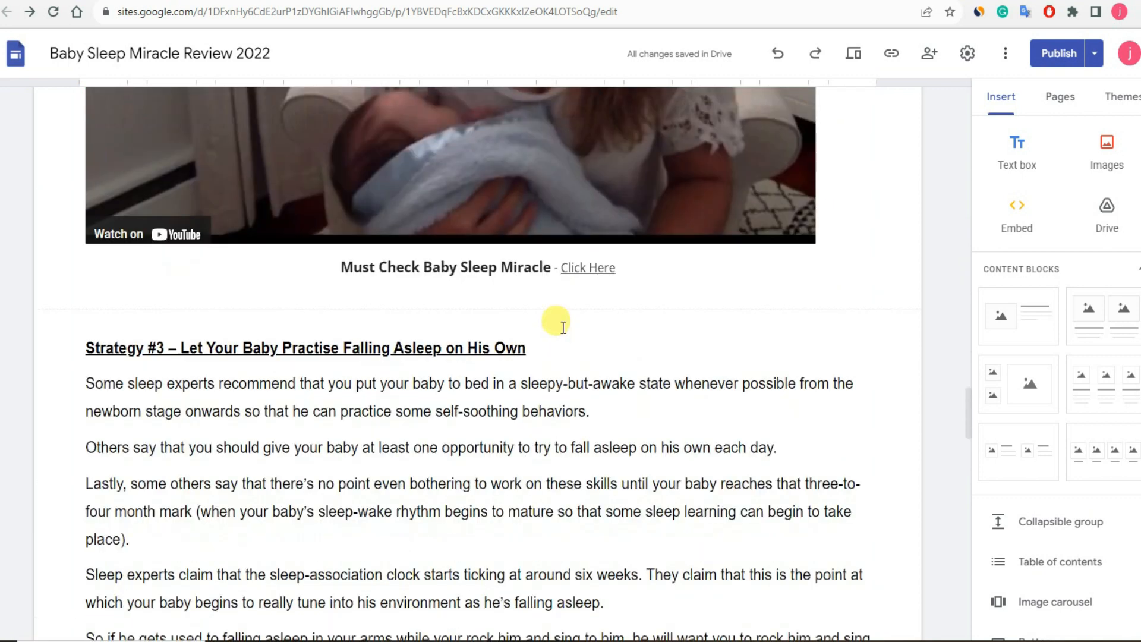
{"action": "scroll", "coordinate": [563, 327], "scroll_direction": "down", "scroll_amount": 20}
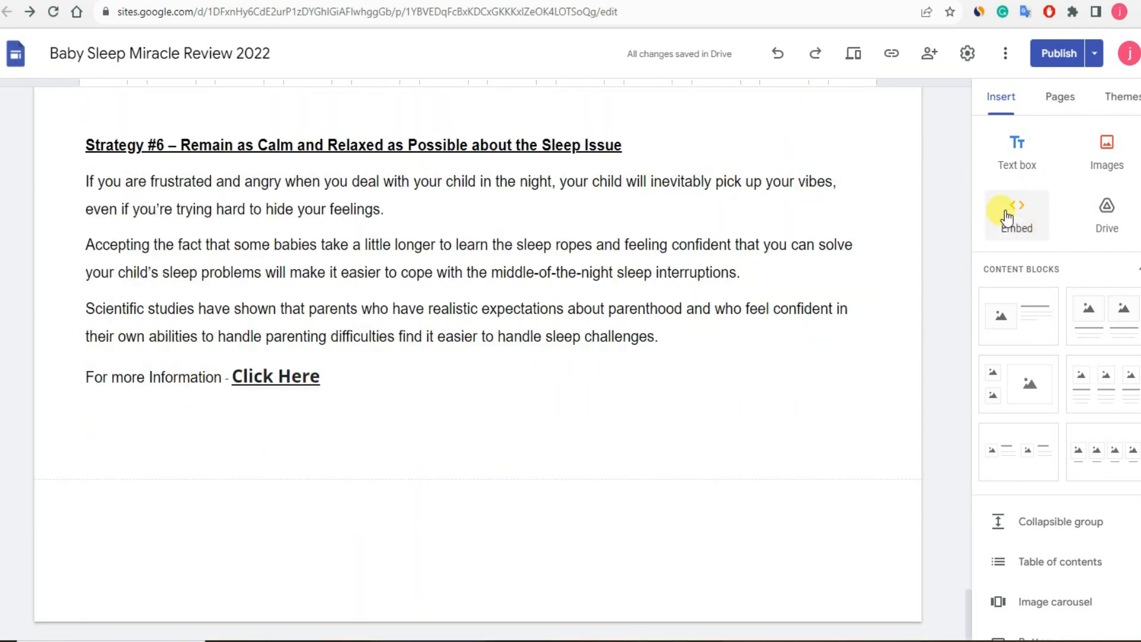
{"action": "left_click", "coordinate": [1009, 215]}
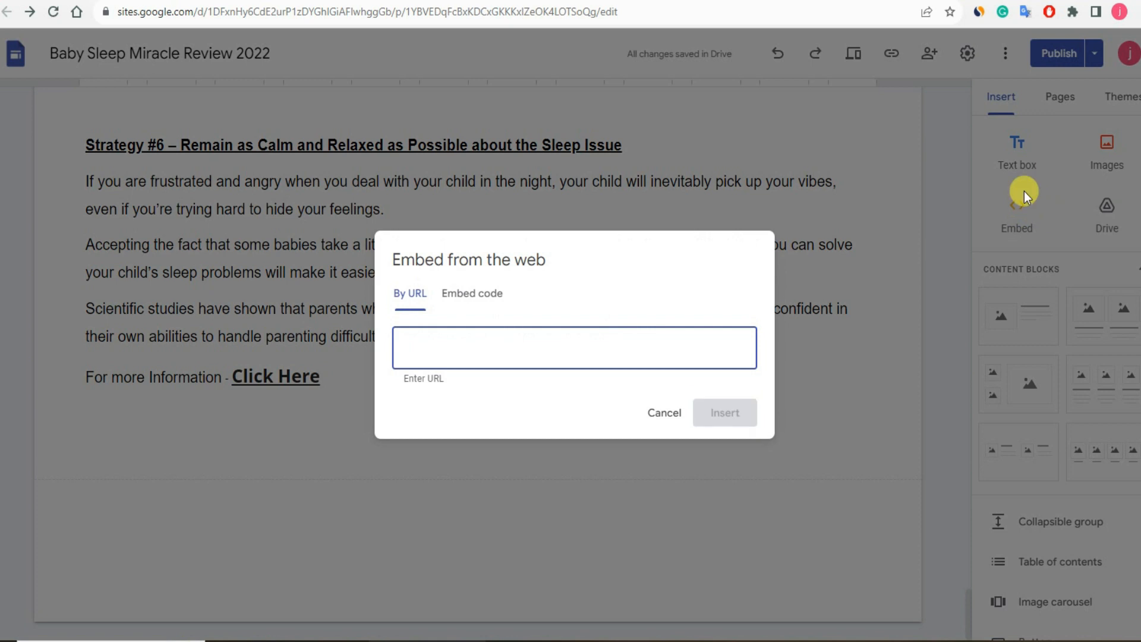
{"action": "left_click", "coordinate": [470, 291]}
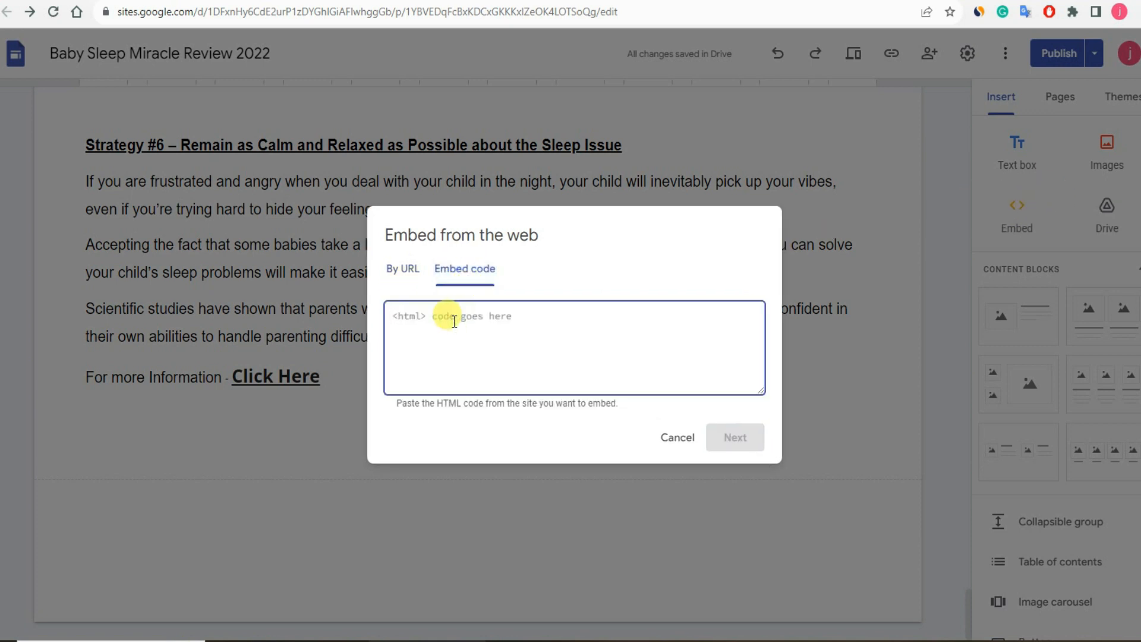
{"action": "key", "text": "ctrl+v"}
{"action": "left_click", "coordinate": [737, 438]}
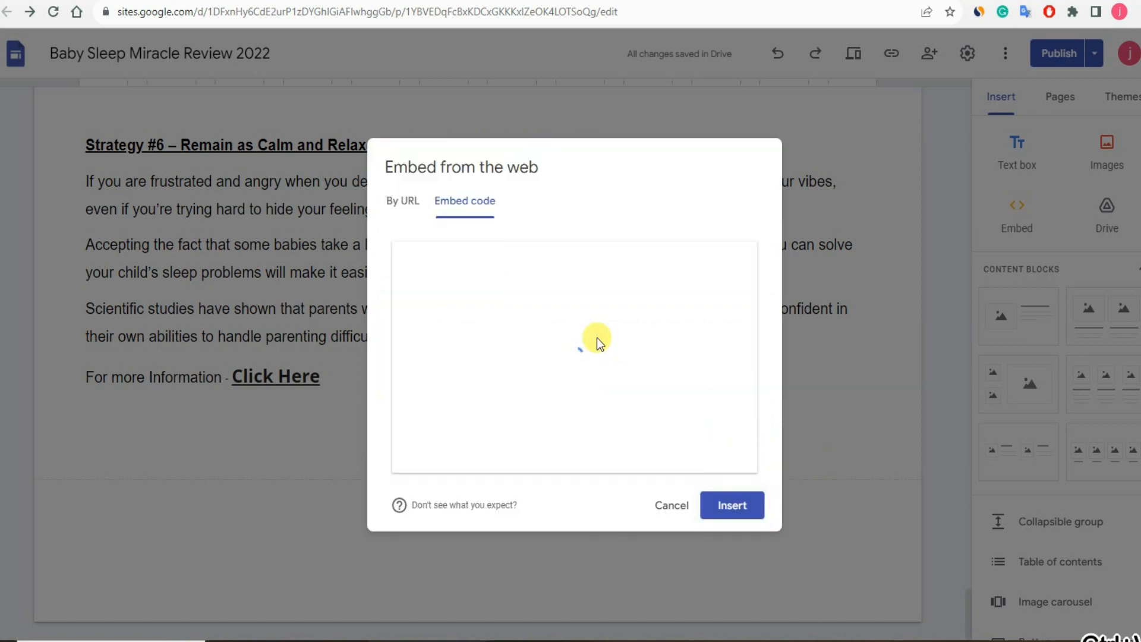
{"action": "left_click", "coordinate": [733, 505]}
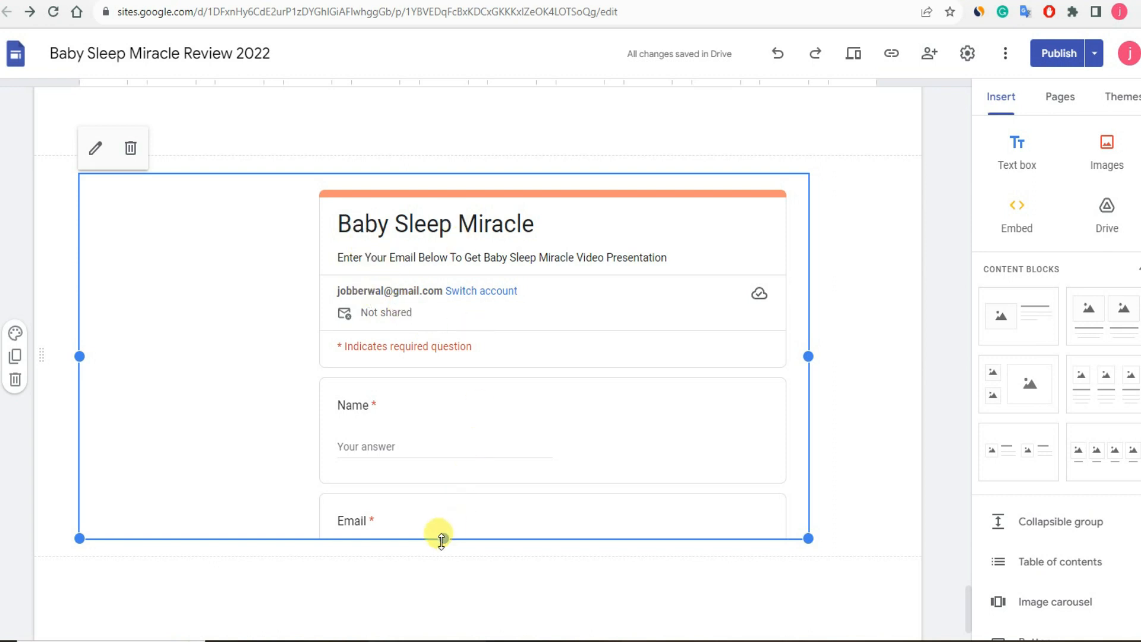
Enlarge the embedded Baby Sleep Miracle form to the full content width and a greater height, and check its placement below Strategy #6.
{"action": "left_click_drag", "start_coordinate": [445, 538], "coordinate": [449, 641]}
{"action": "scroll", "coordinate": [548, 288], "scroll_direction": "up", "scroll_amount": 10}
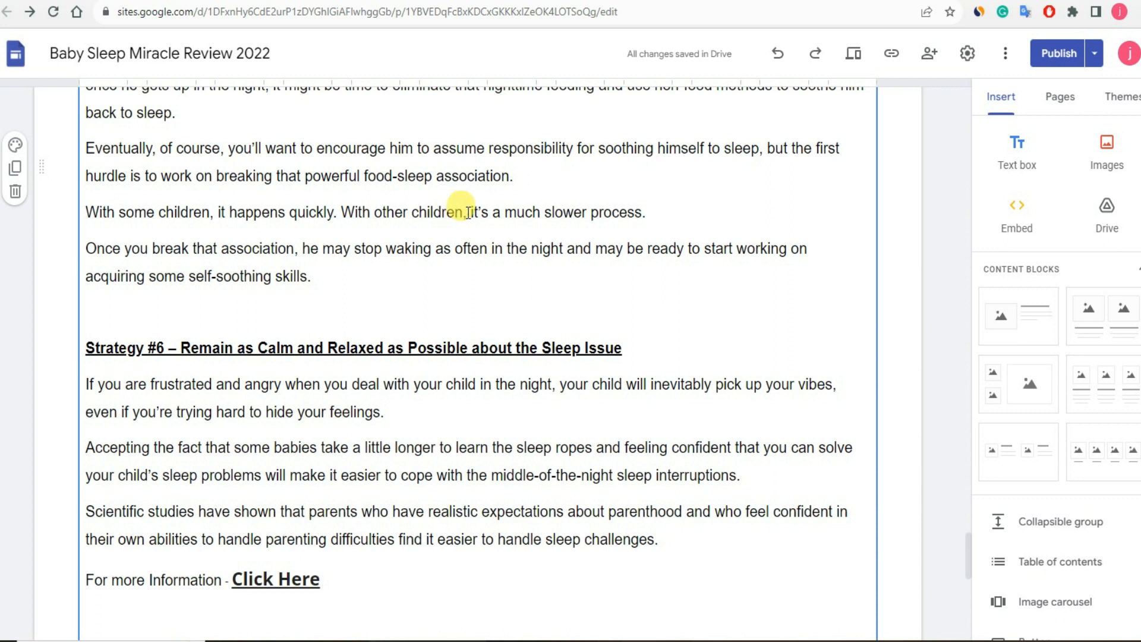
{"action": "scroll", "coordinate": [468, 213], "scroll_direction": "down", "scroll_amount": 4}
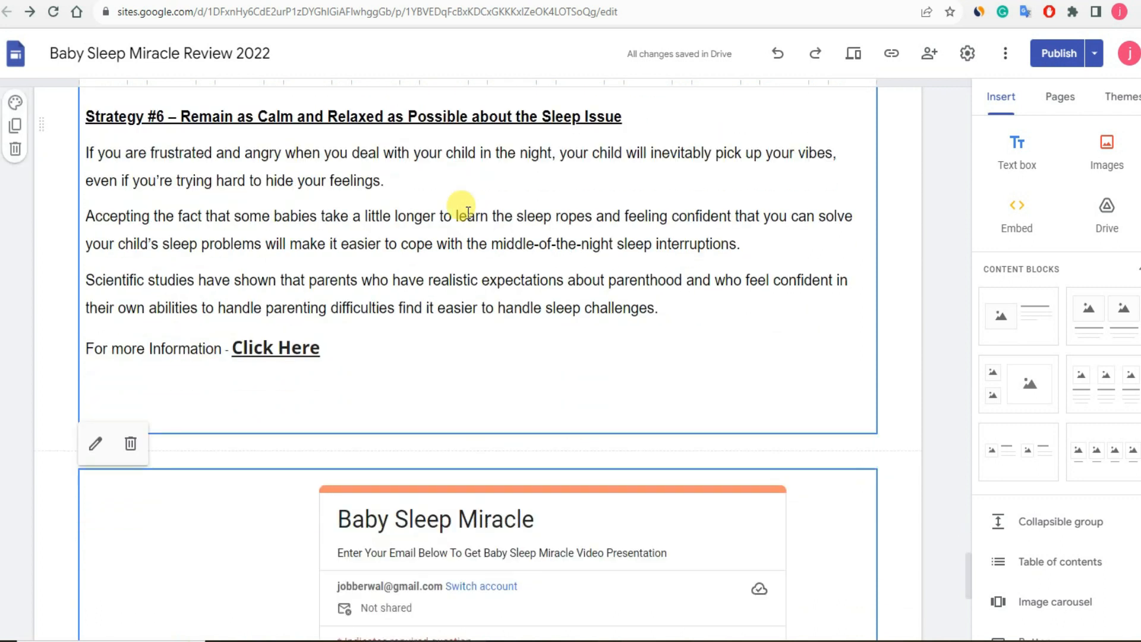
{"action": "scroll", "coordinate": [468, 212], "scroll_direction": "down", "scroll_amount": 6}
{"action": "left_click", "coordinate": [461, 202]}
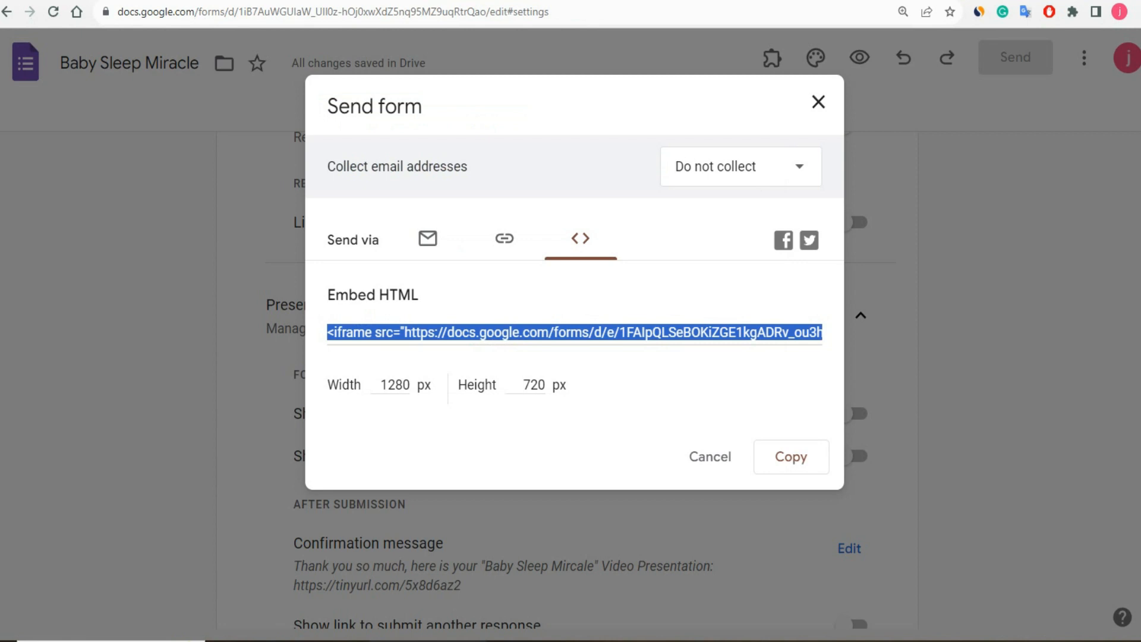
Close the form's send options, and look over the recent forms in Google Forms and the recent sites in Google Sites.
{"action": "left_click", "coordinate": [818, 103]}
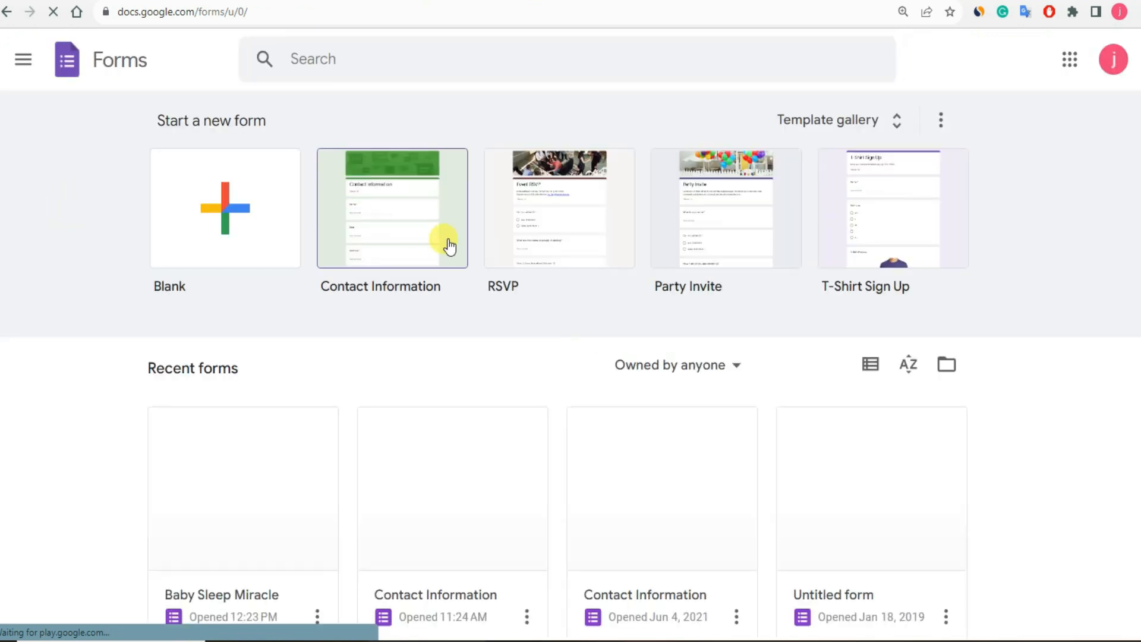
{"action": "scroll", "coordinate": [725, 360], "scroll_direction": "down", "scroll_amount": 3}
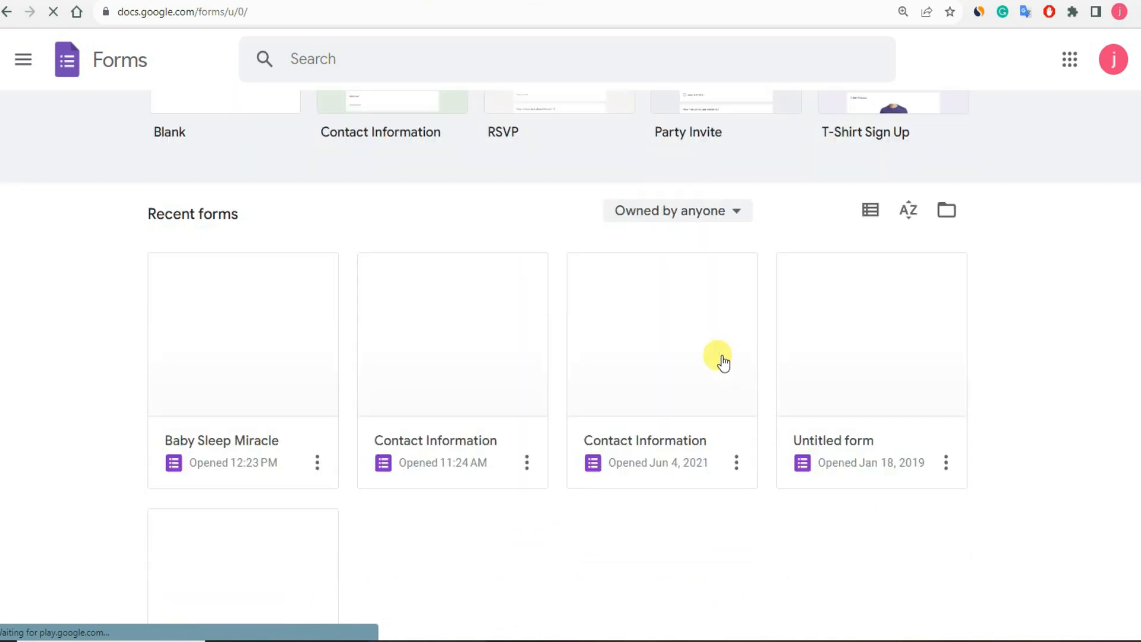
{"action": "scroll", "coordinate": [502, 492], "scroll_direction": "down", "scroll_amount": 3}
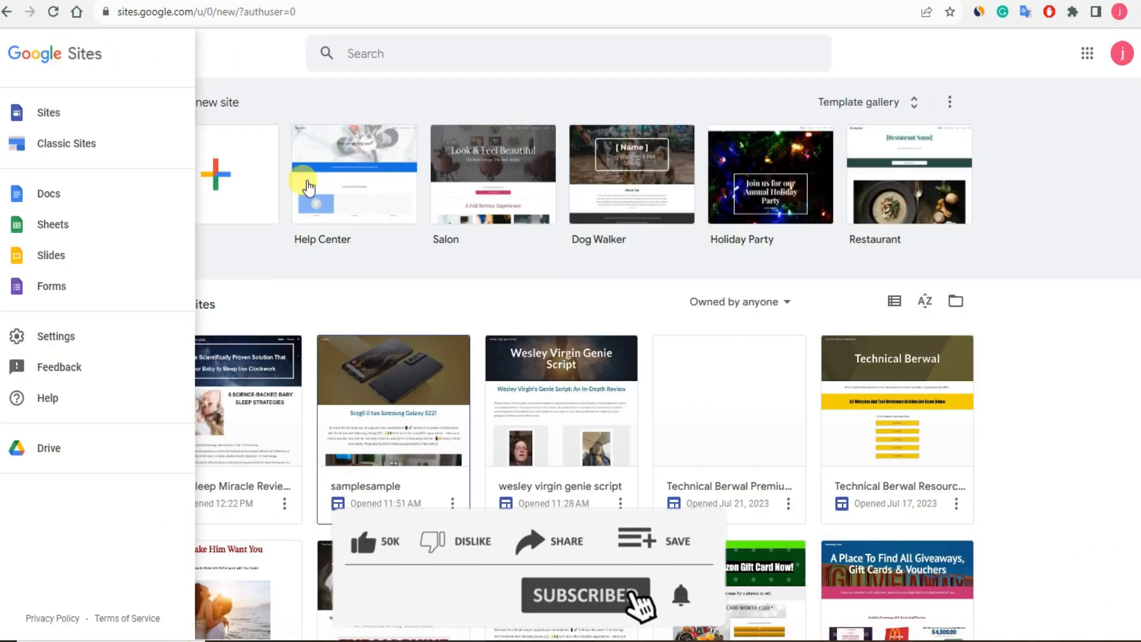
{"action": "left_click", "coordinate": [1079, 220]}
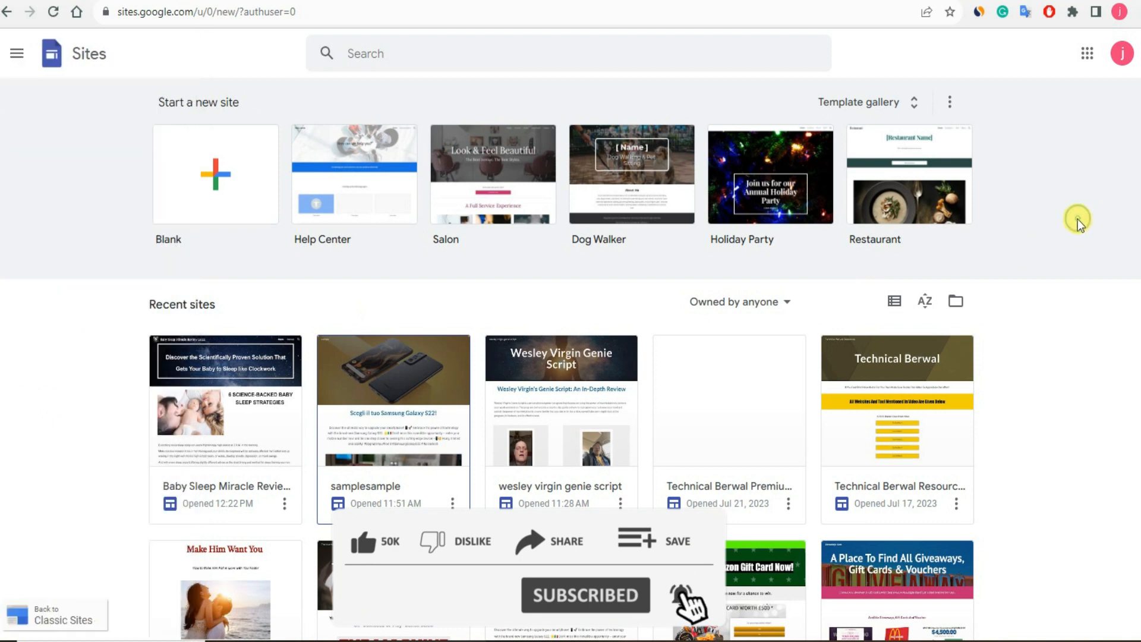